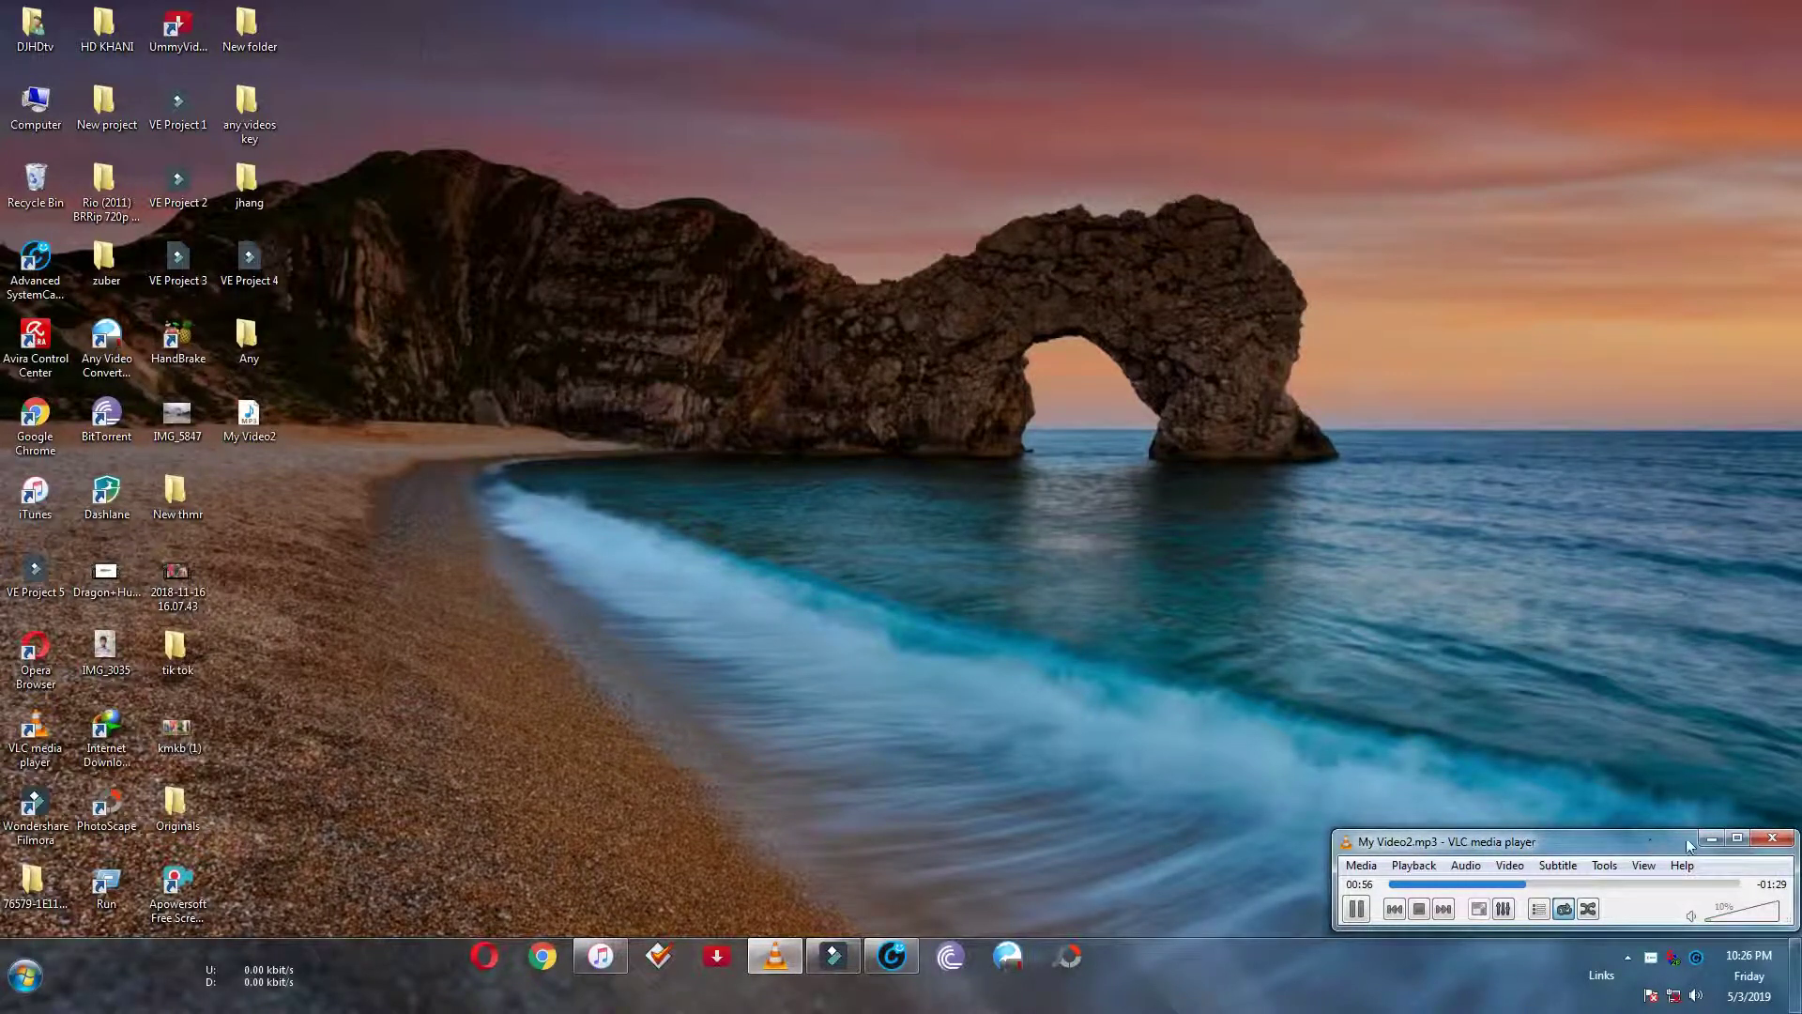
Close the VLC player playing My Video2.mp3 and release memory with the desktop RAM booster
click(1772, 837)
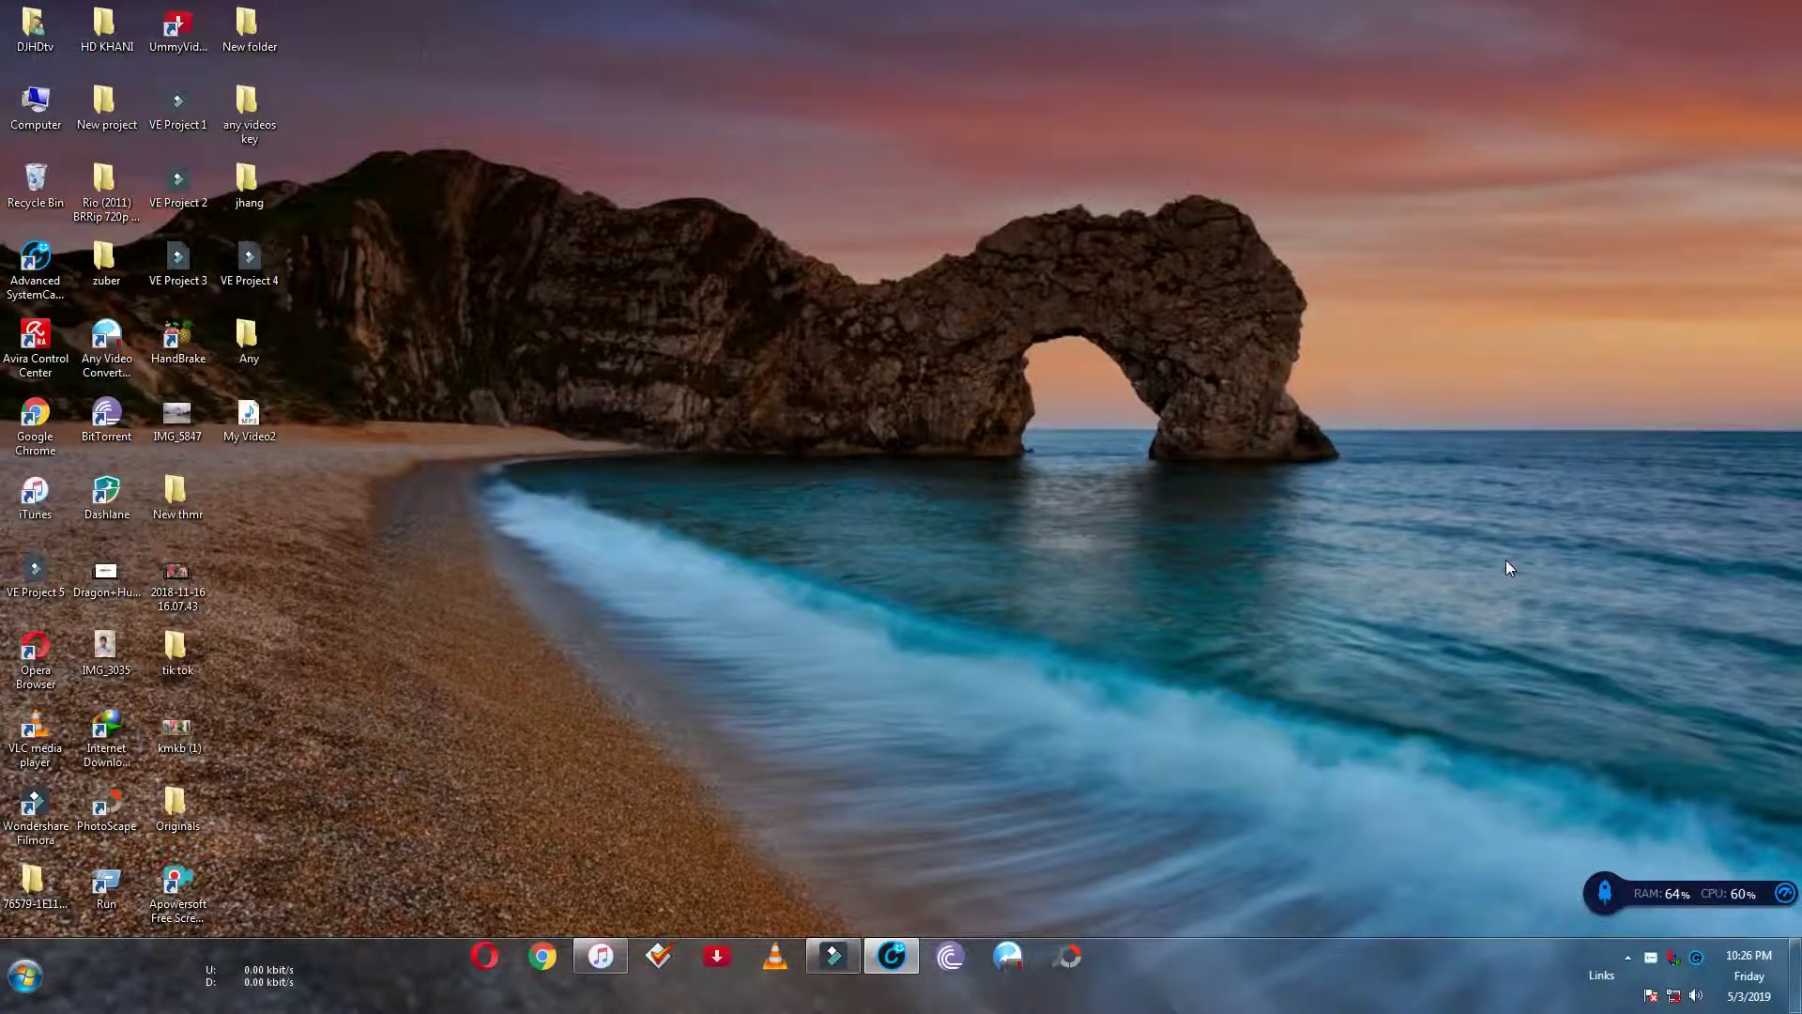
click(1611, 900)
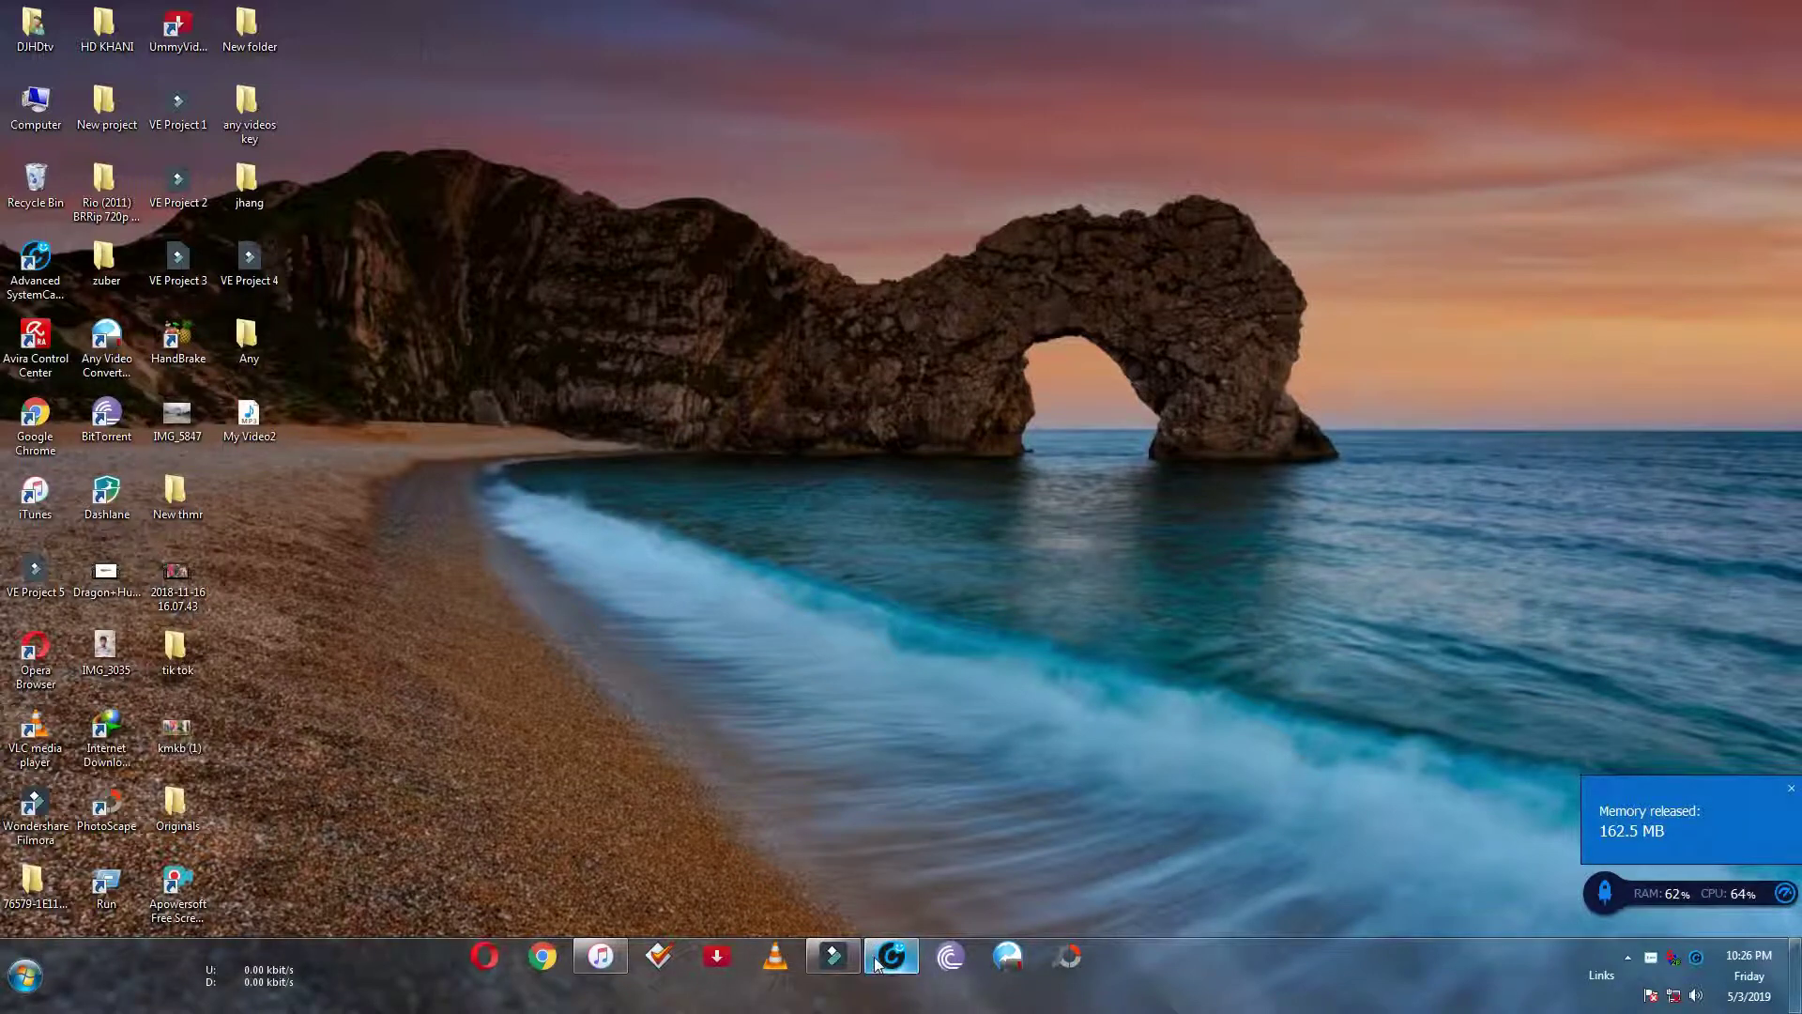
mouse_move(878, 962)
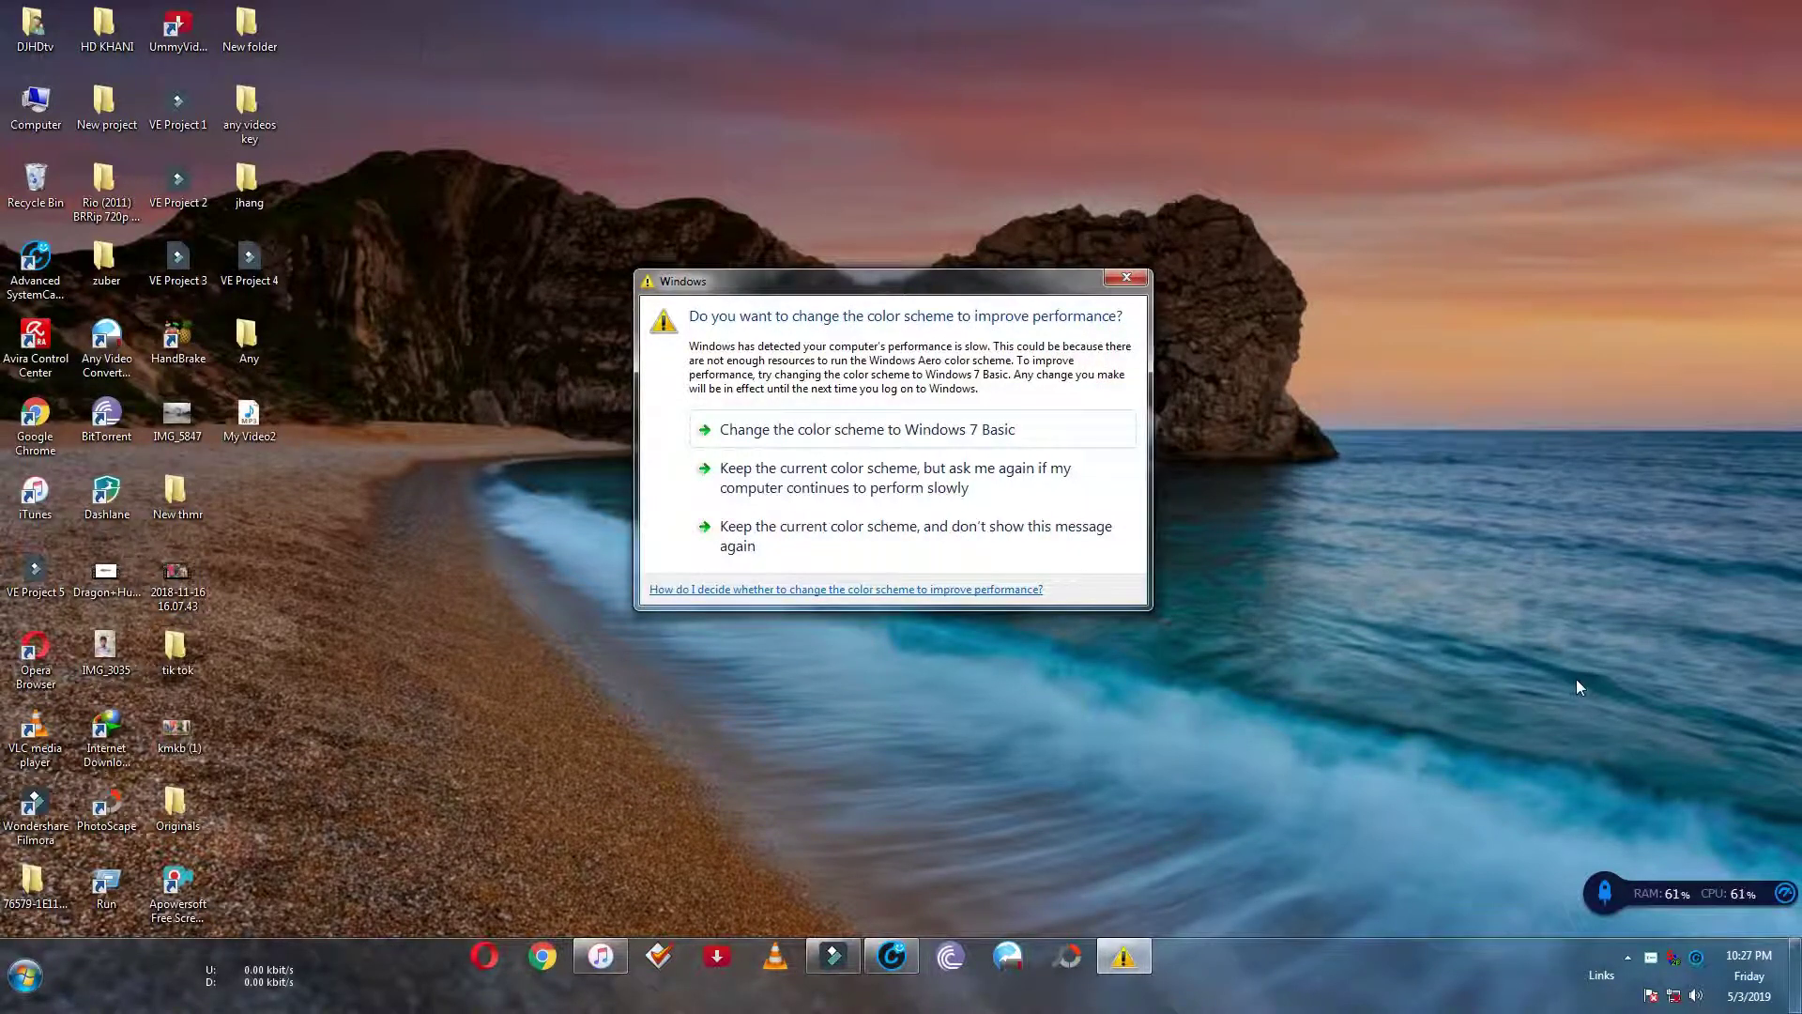
Dismiss the Windows color scheme prompt, release memory again and refresh the desktop
click(1129, 277)
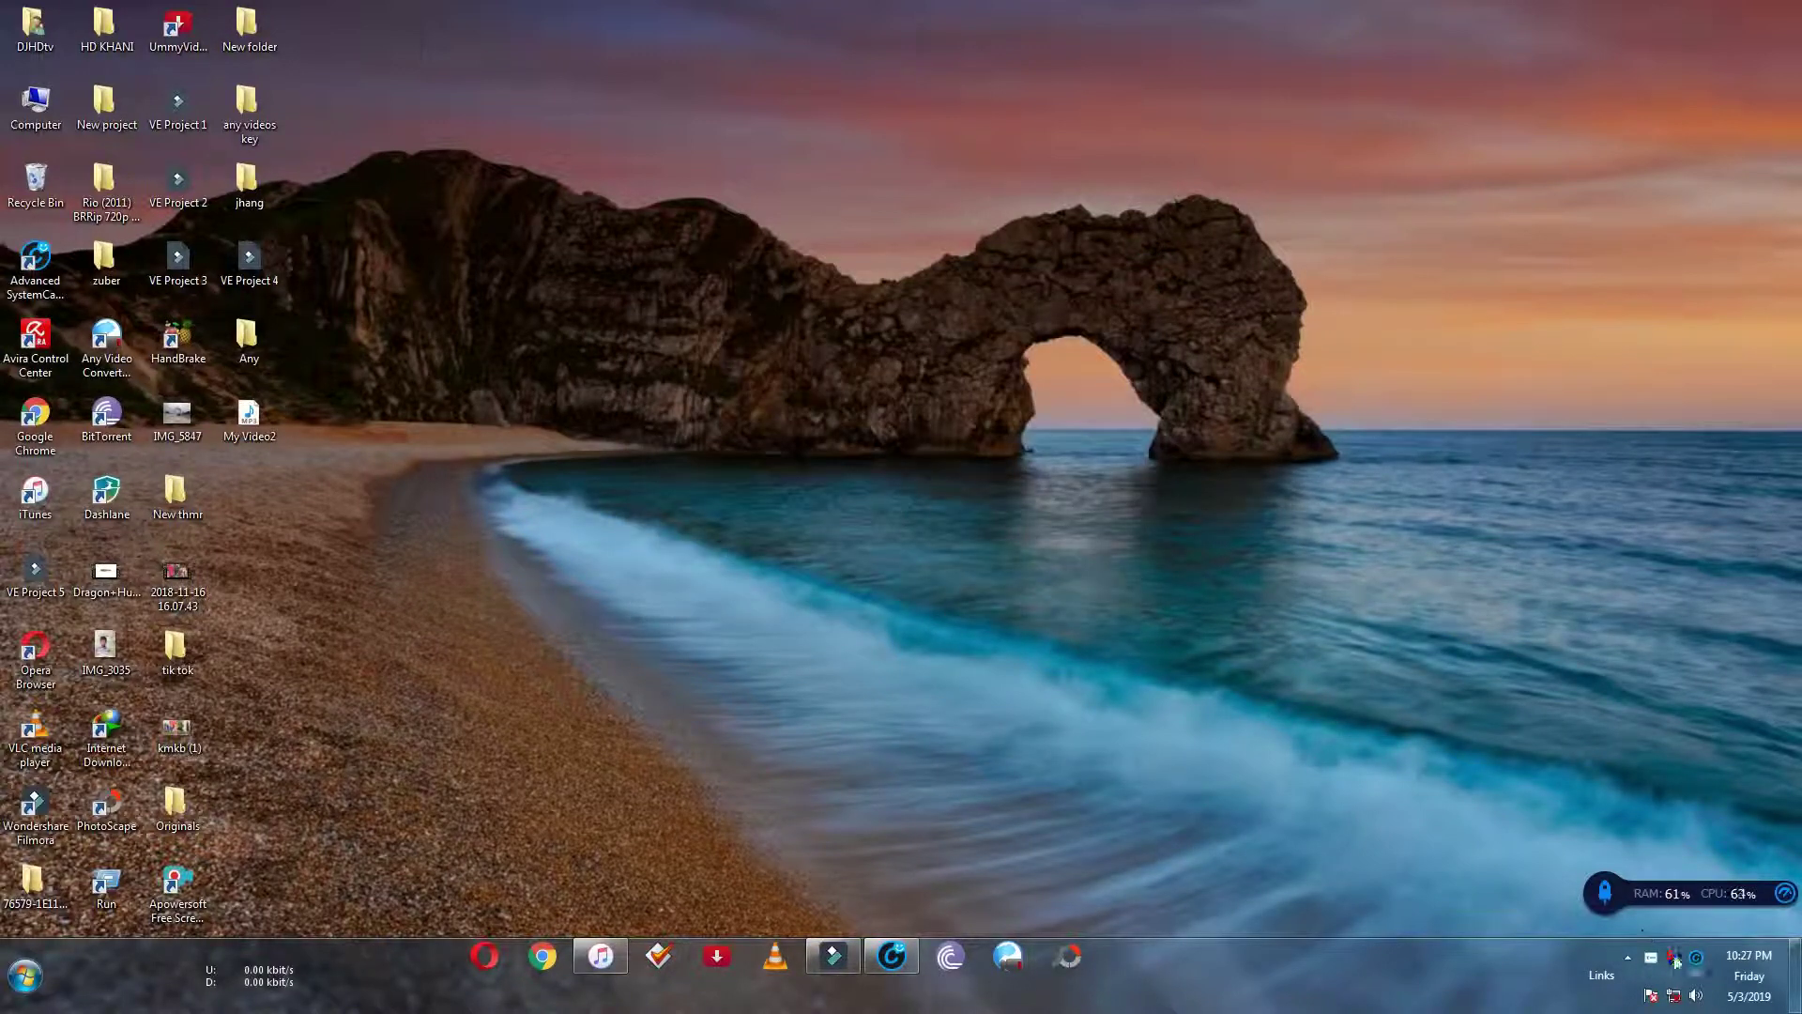
click(1602, 894)
right_click(1355, 472)
click(1427, 523)
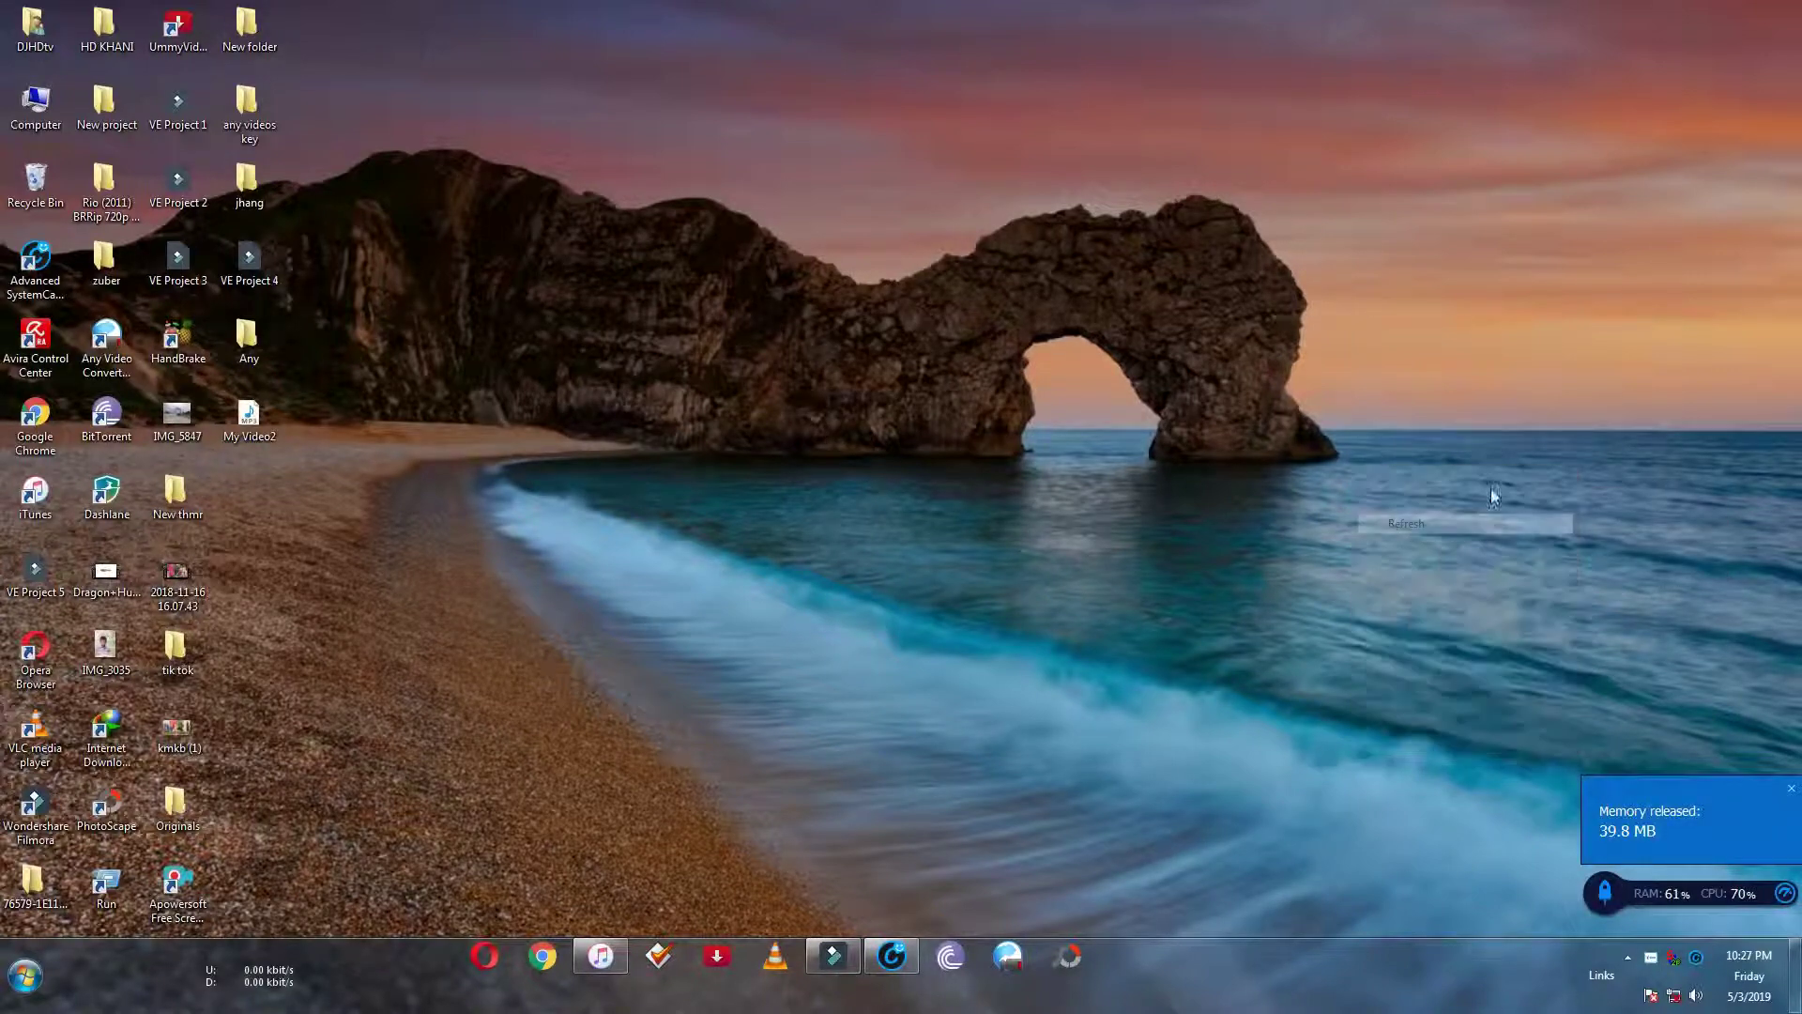
Open the Computer window and refresh its list of drives
double_click(36, 102)
right_click(1201, 374)
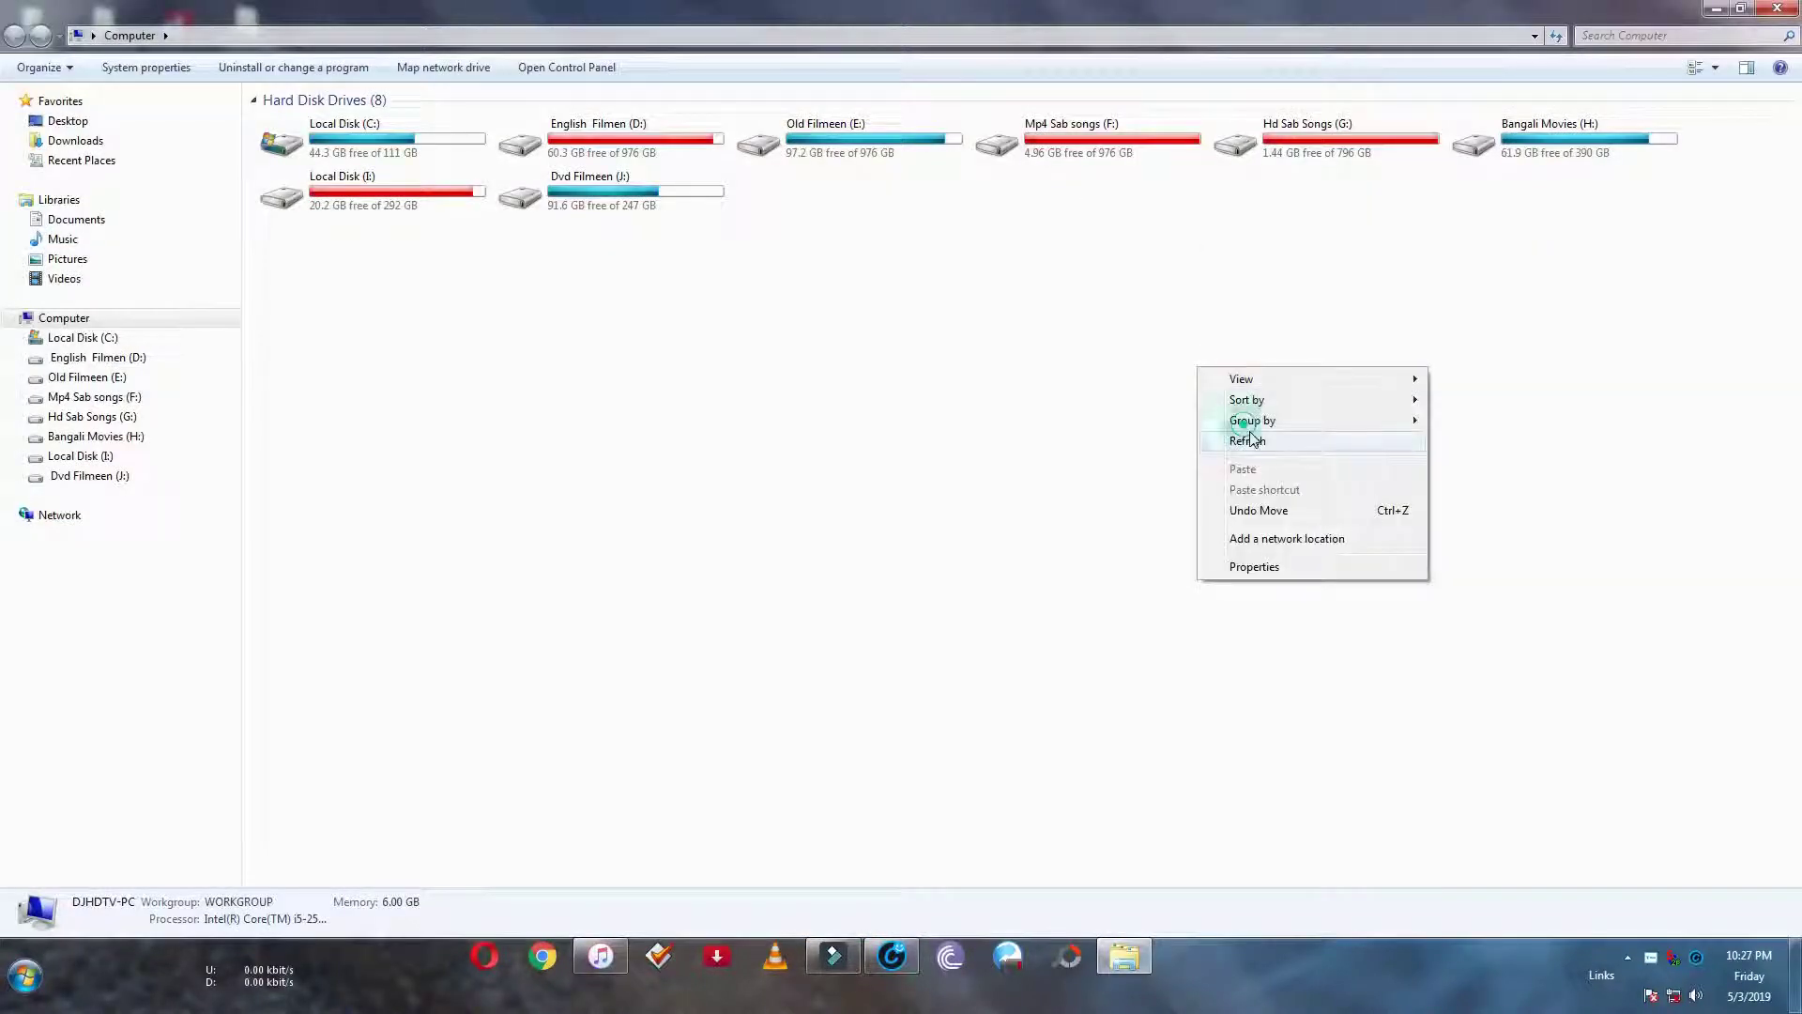
click(1253, 445)
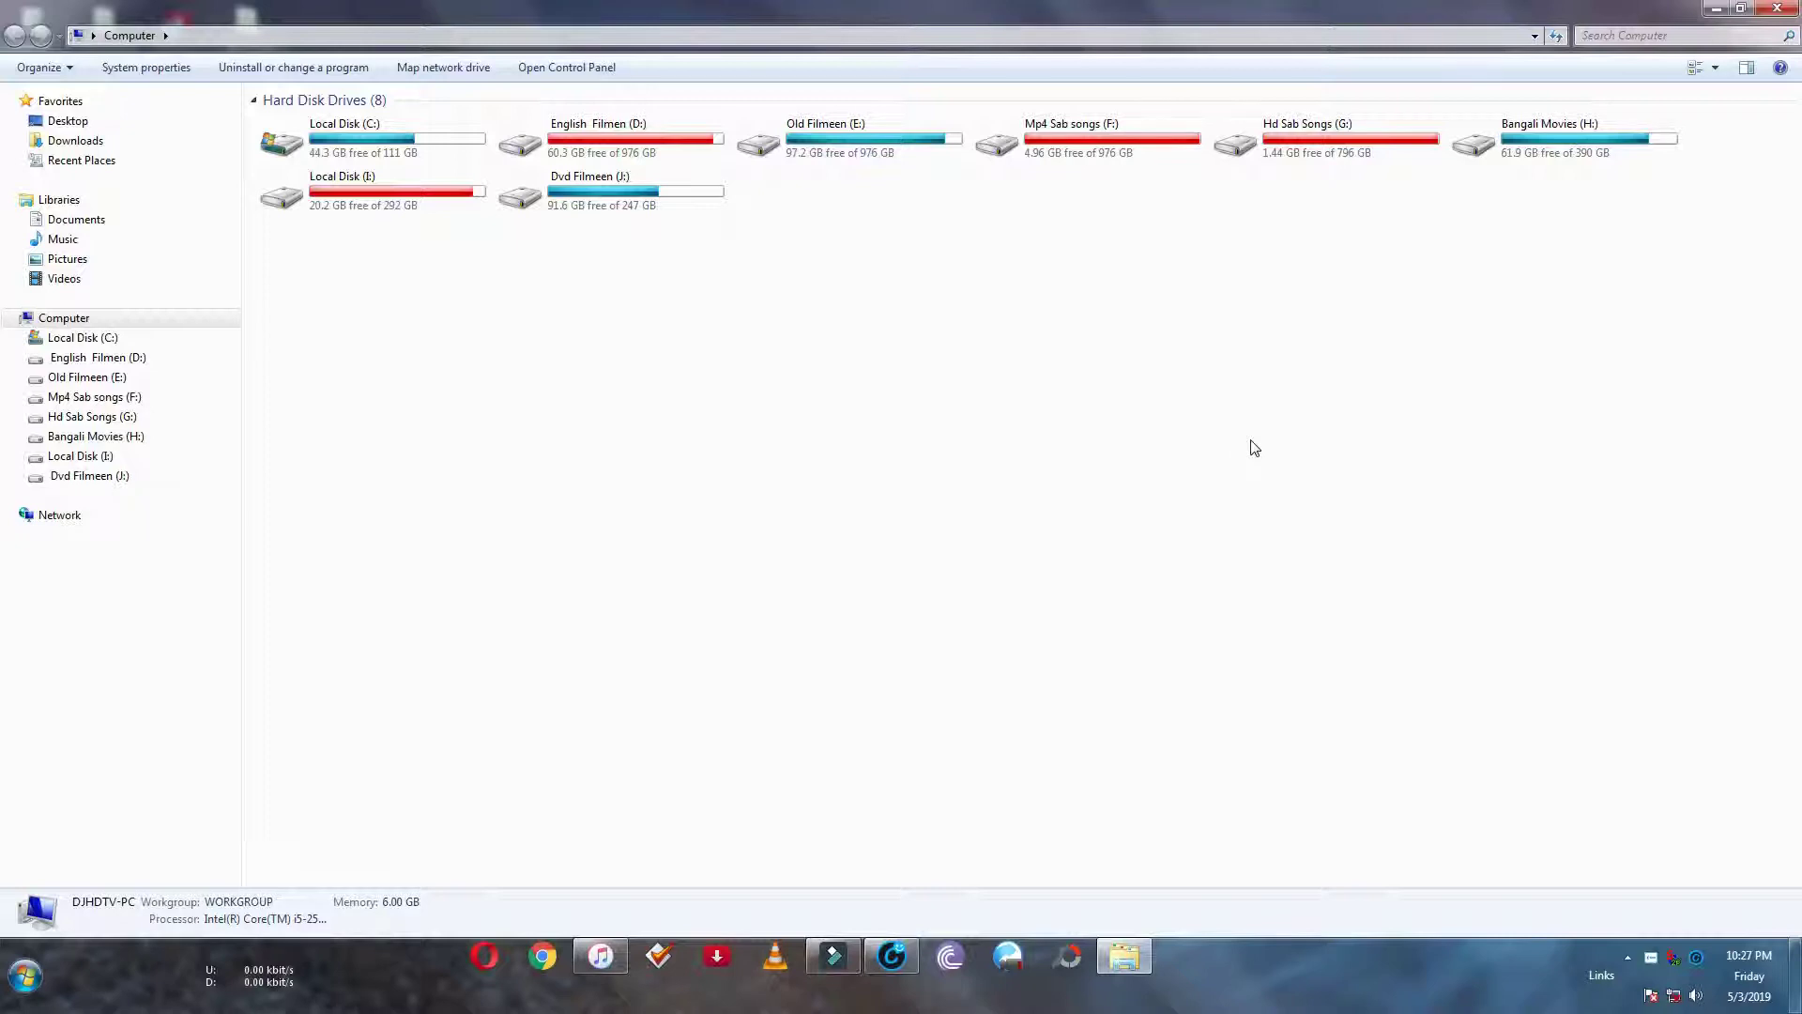
right_click(1255, 447)
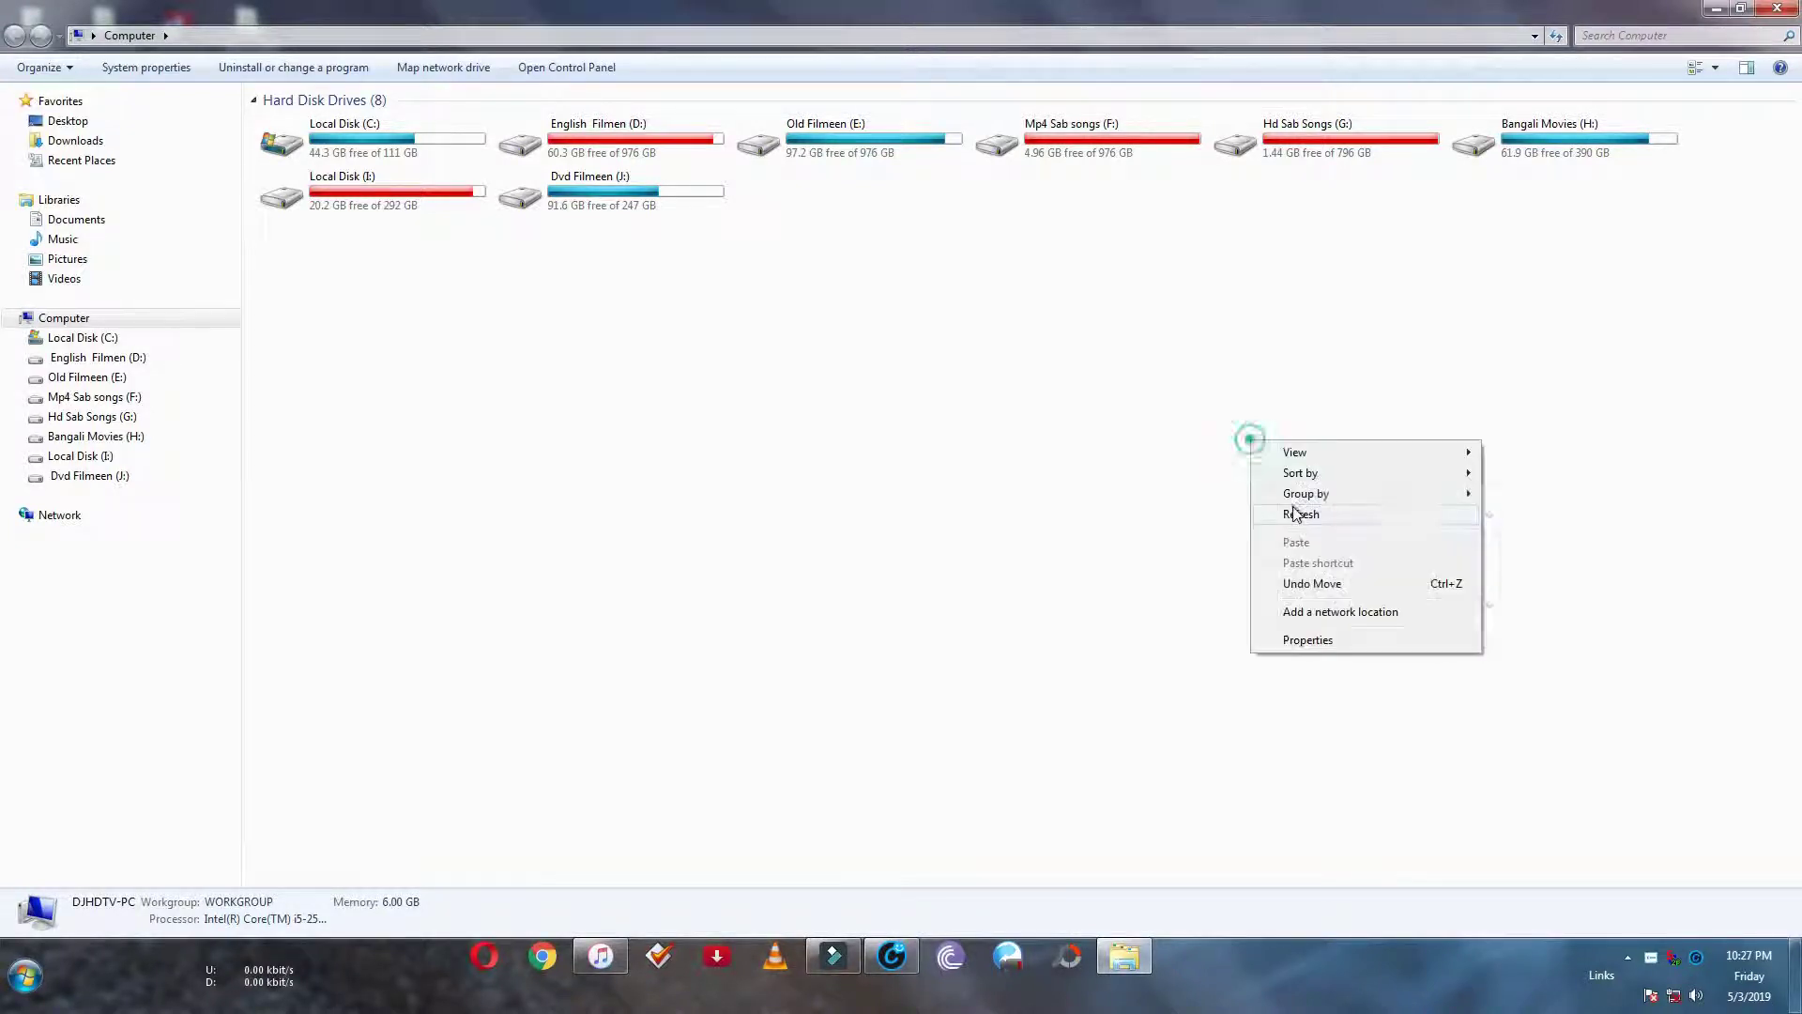
click(1296, 512)
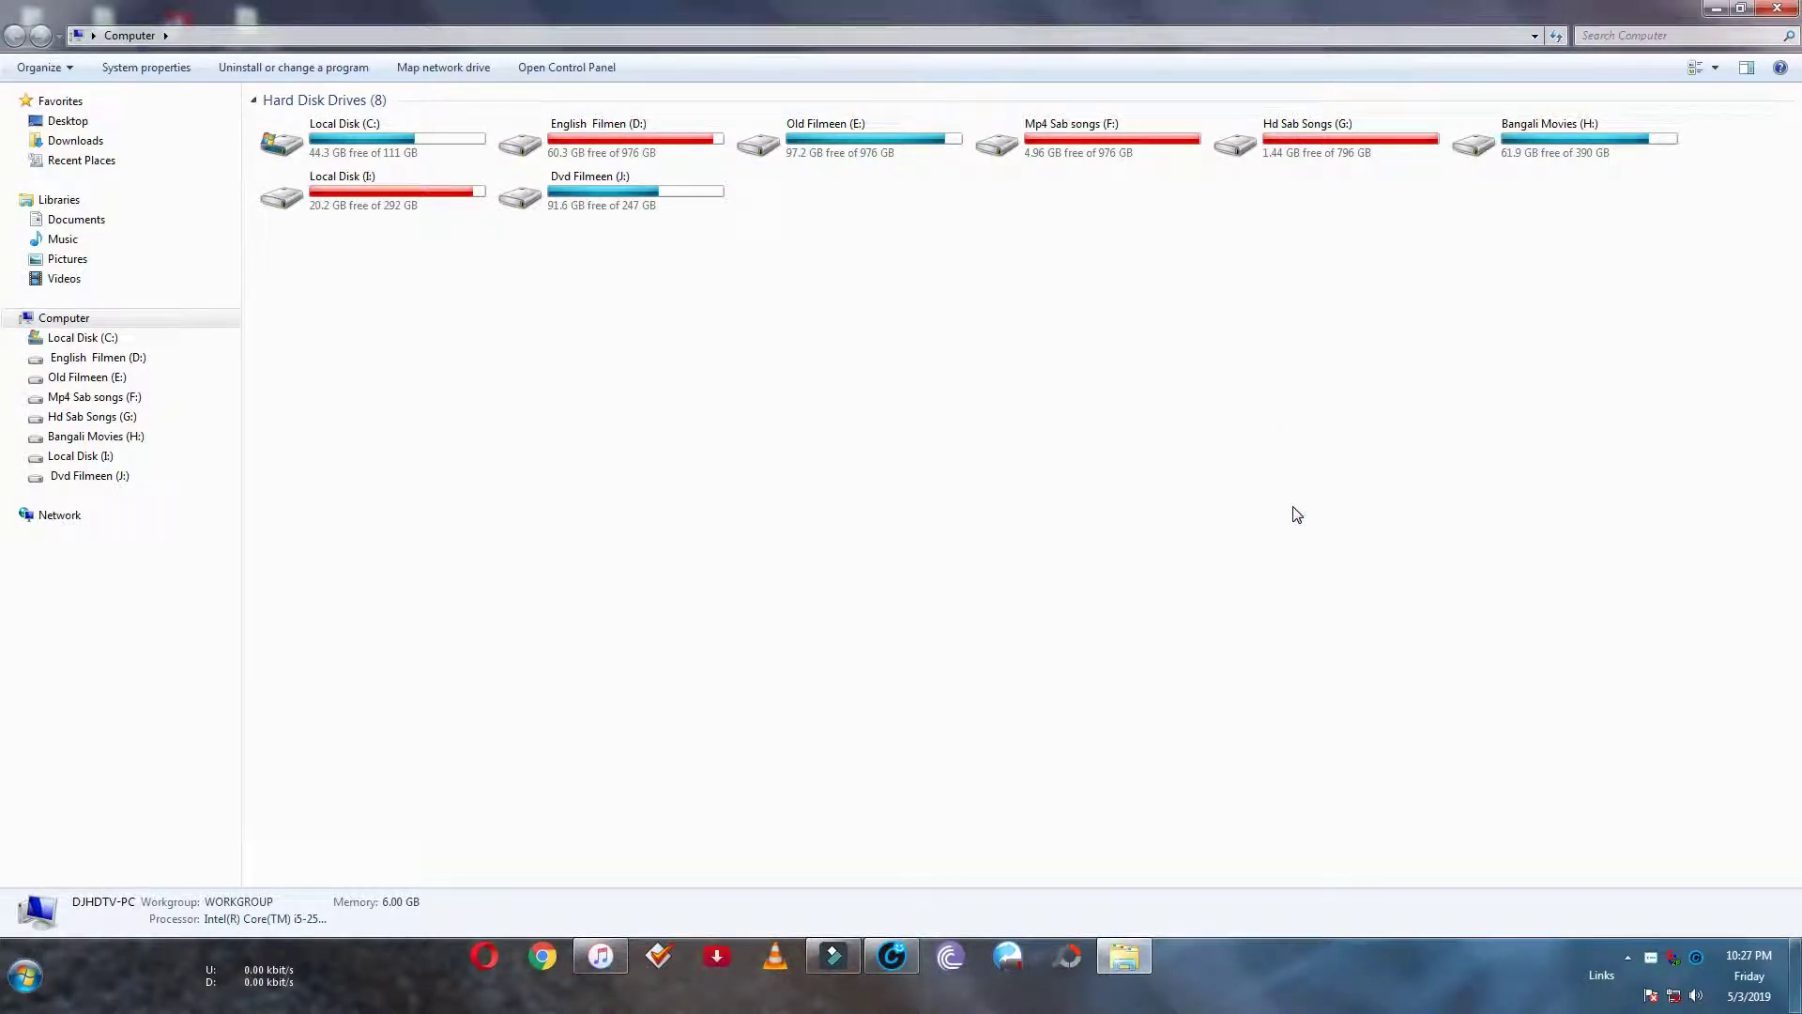
right_click(1300, 491)
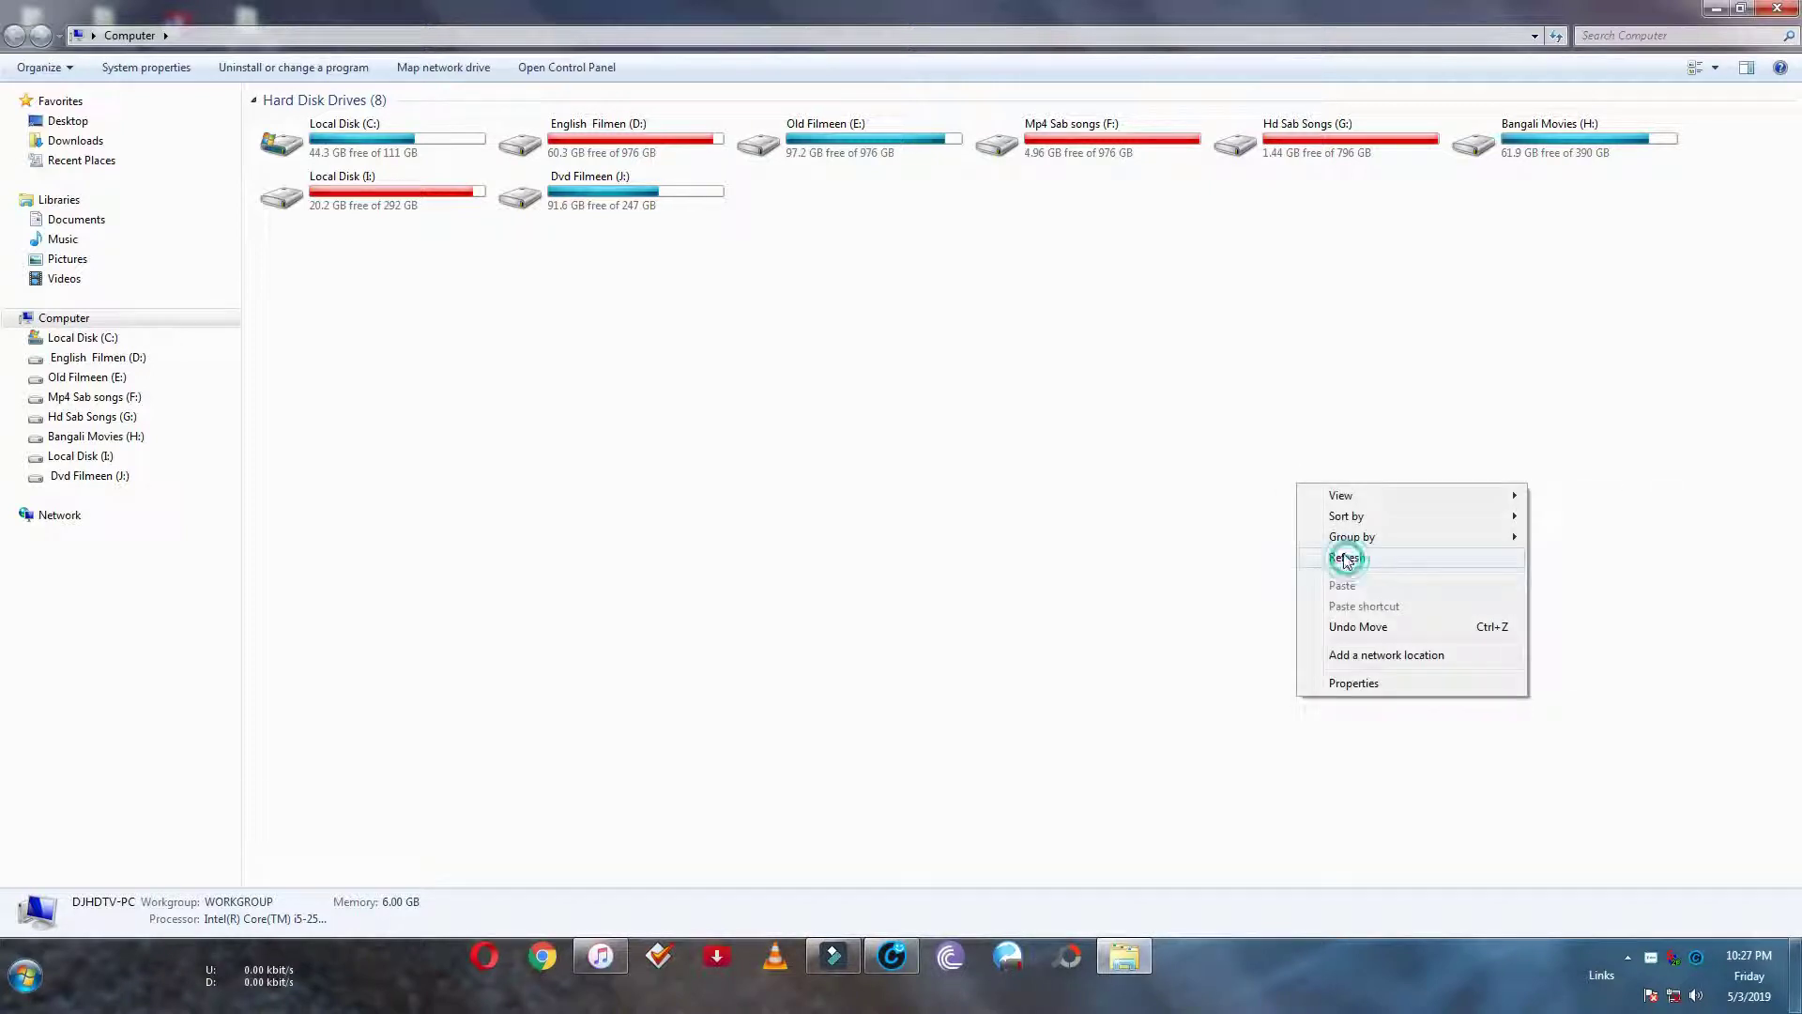
click(1319, 552)
Open the zsd folder inside Softwer= By Dj Mobile on the Mp4 Sab songs (F:) drive
double_click(1086, 150)
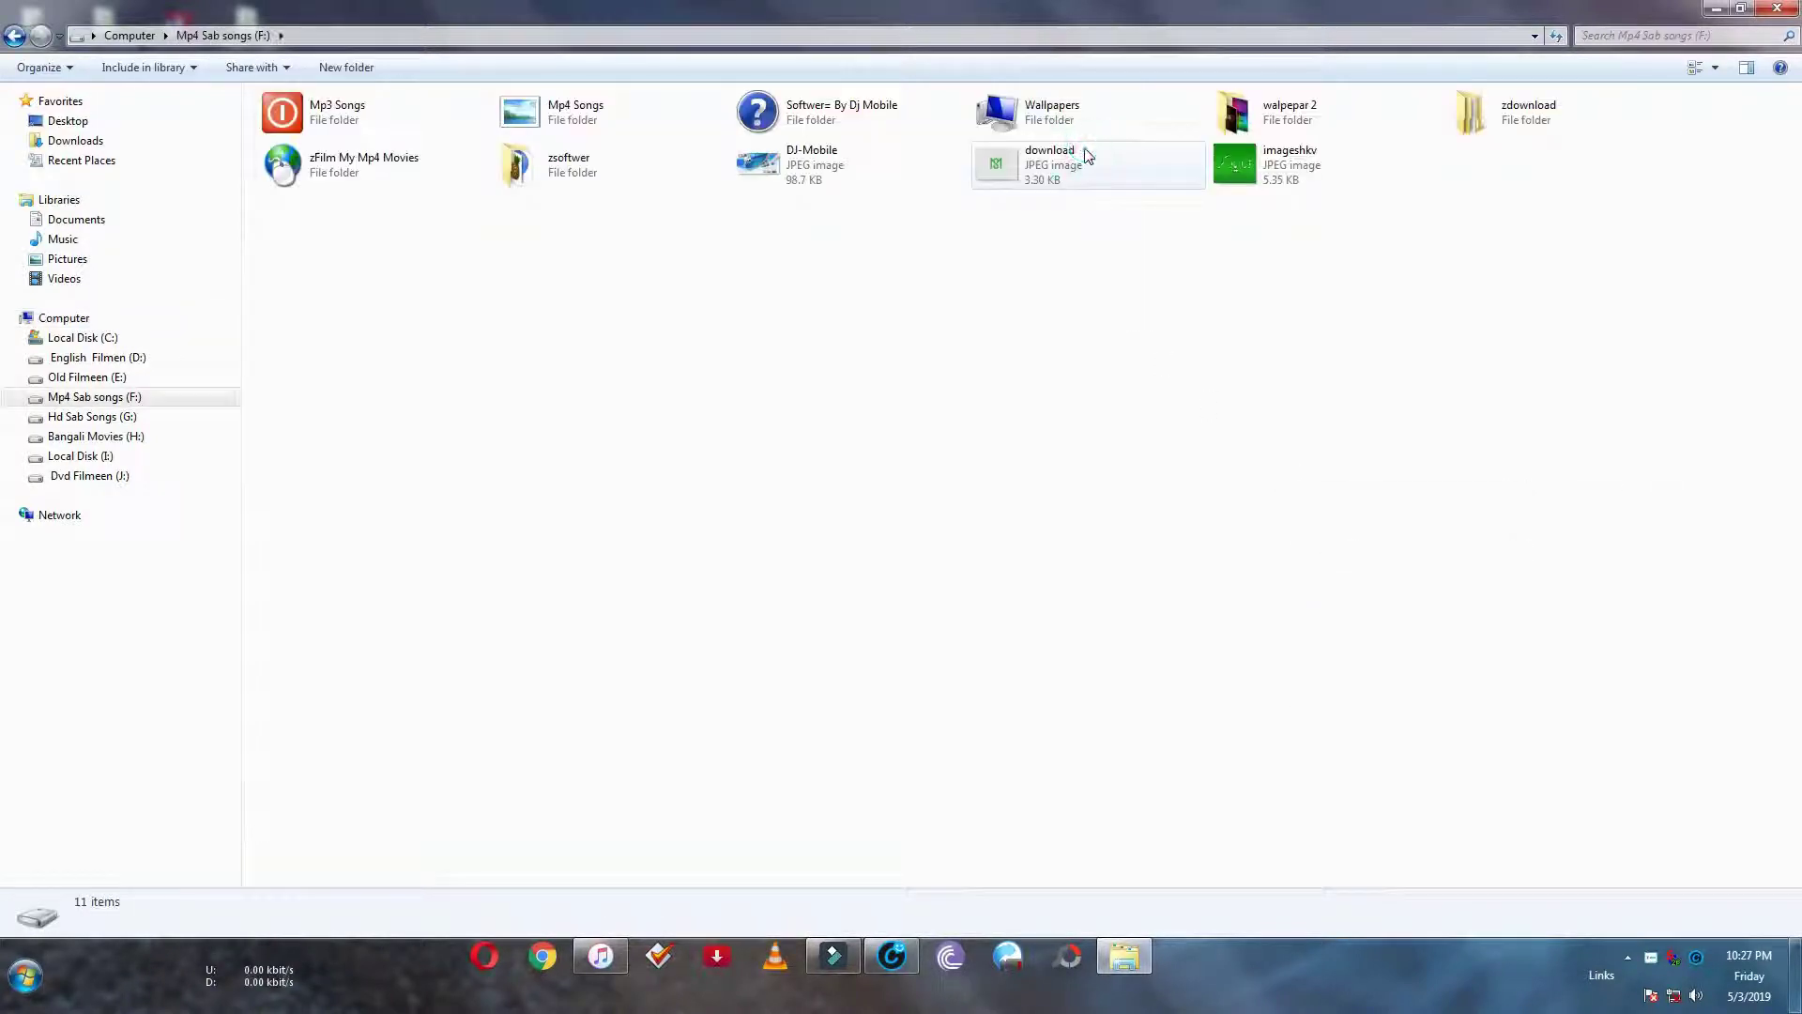
double_click(859, 114)
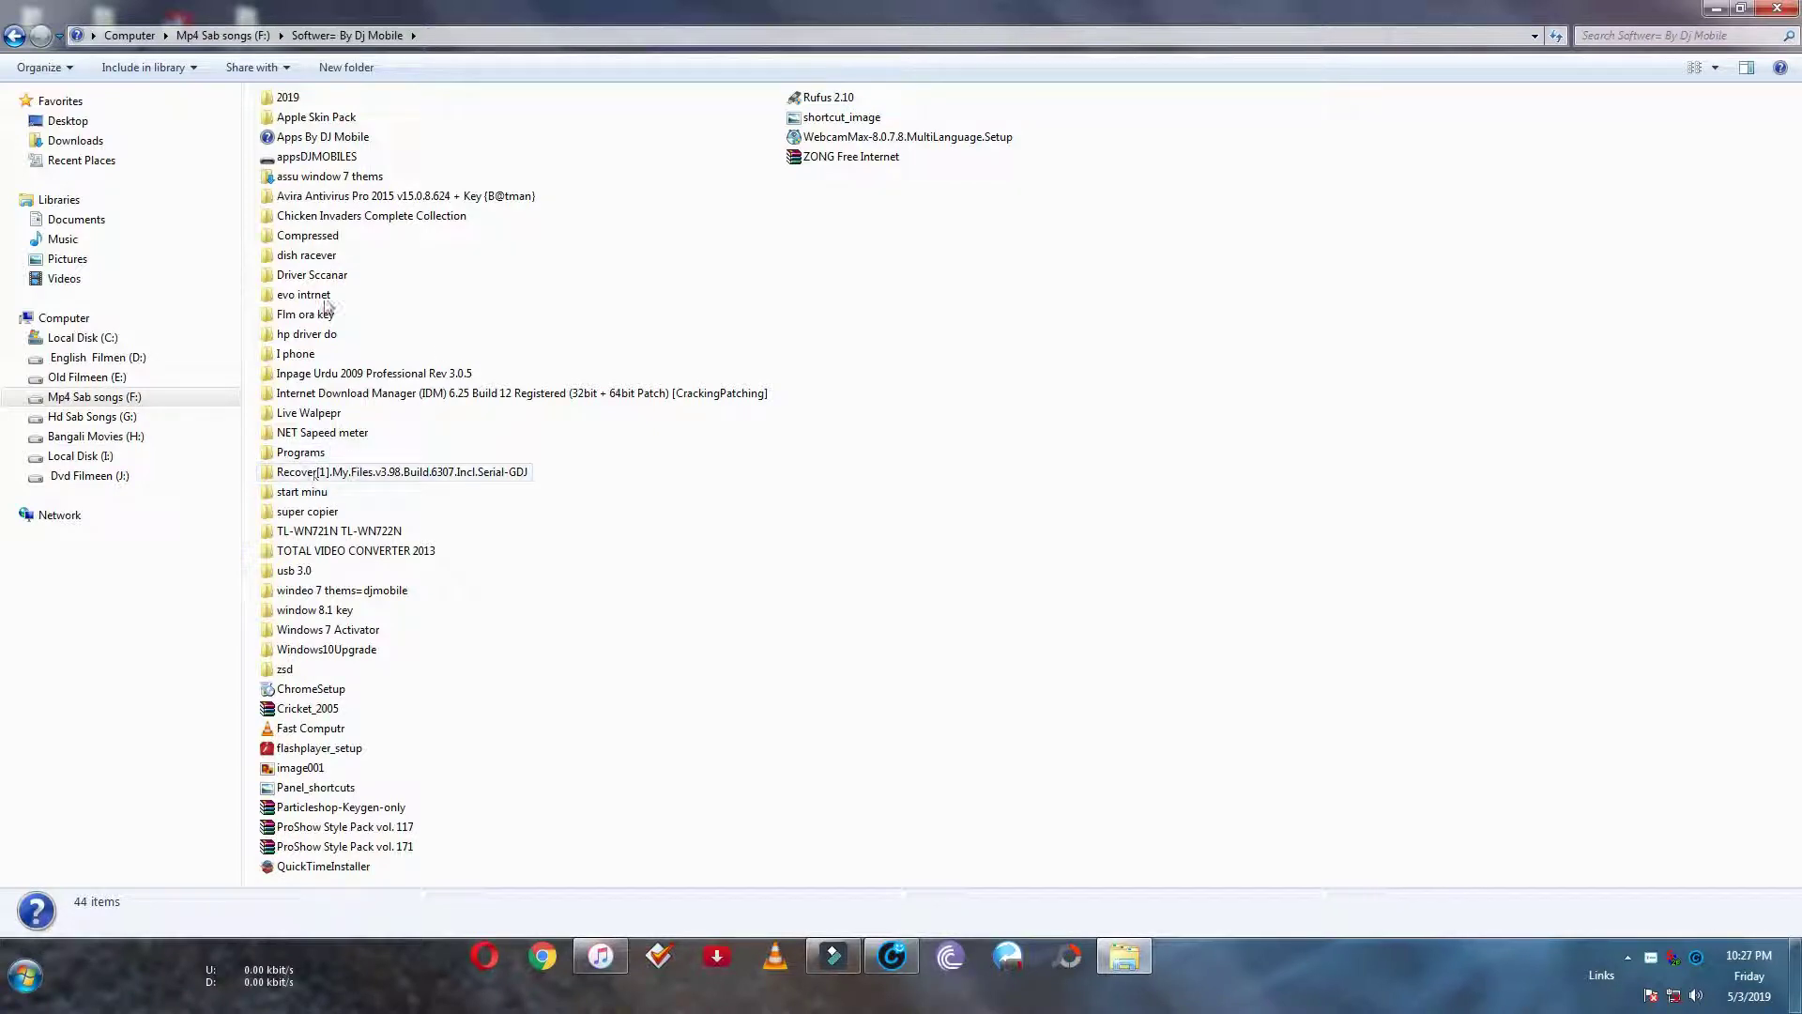
double_click(286, 668)
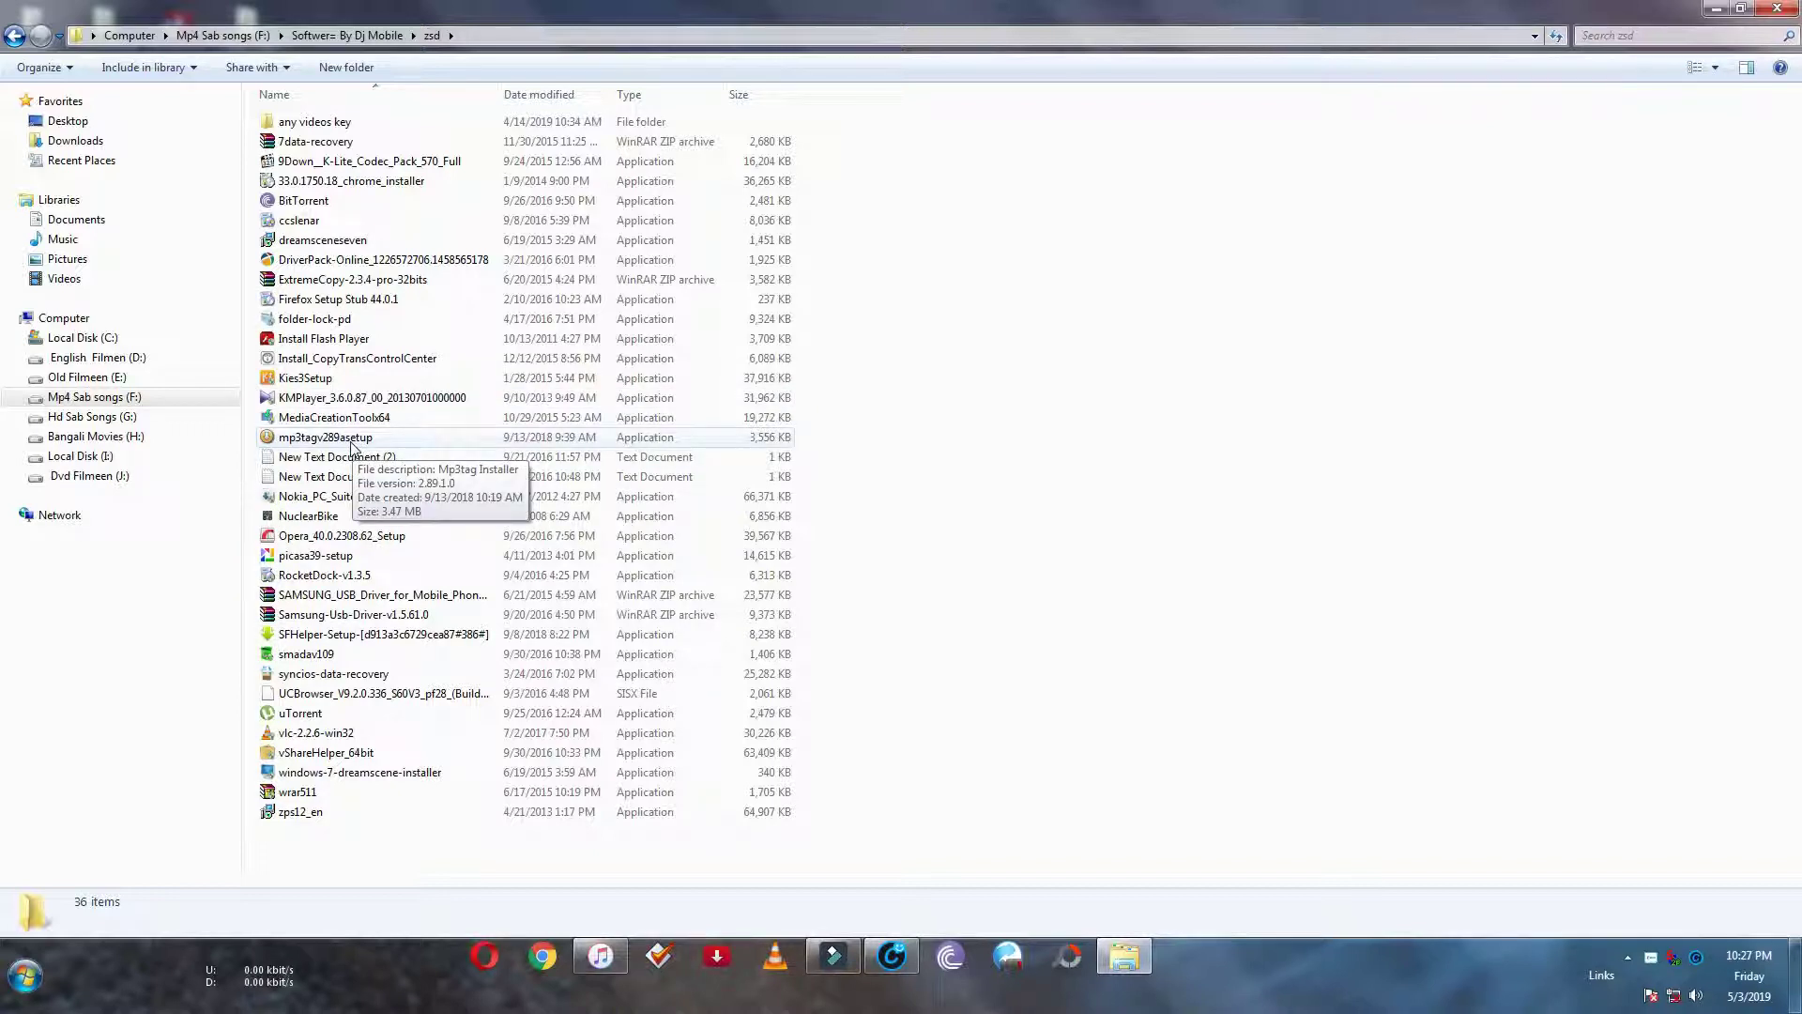
Install Mp3tag v2.89a from mp3tagv289asetup, accepting the license and keeping Standard Installation and the default destination folder
double_click(352, 441)
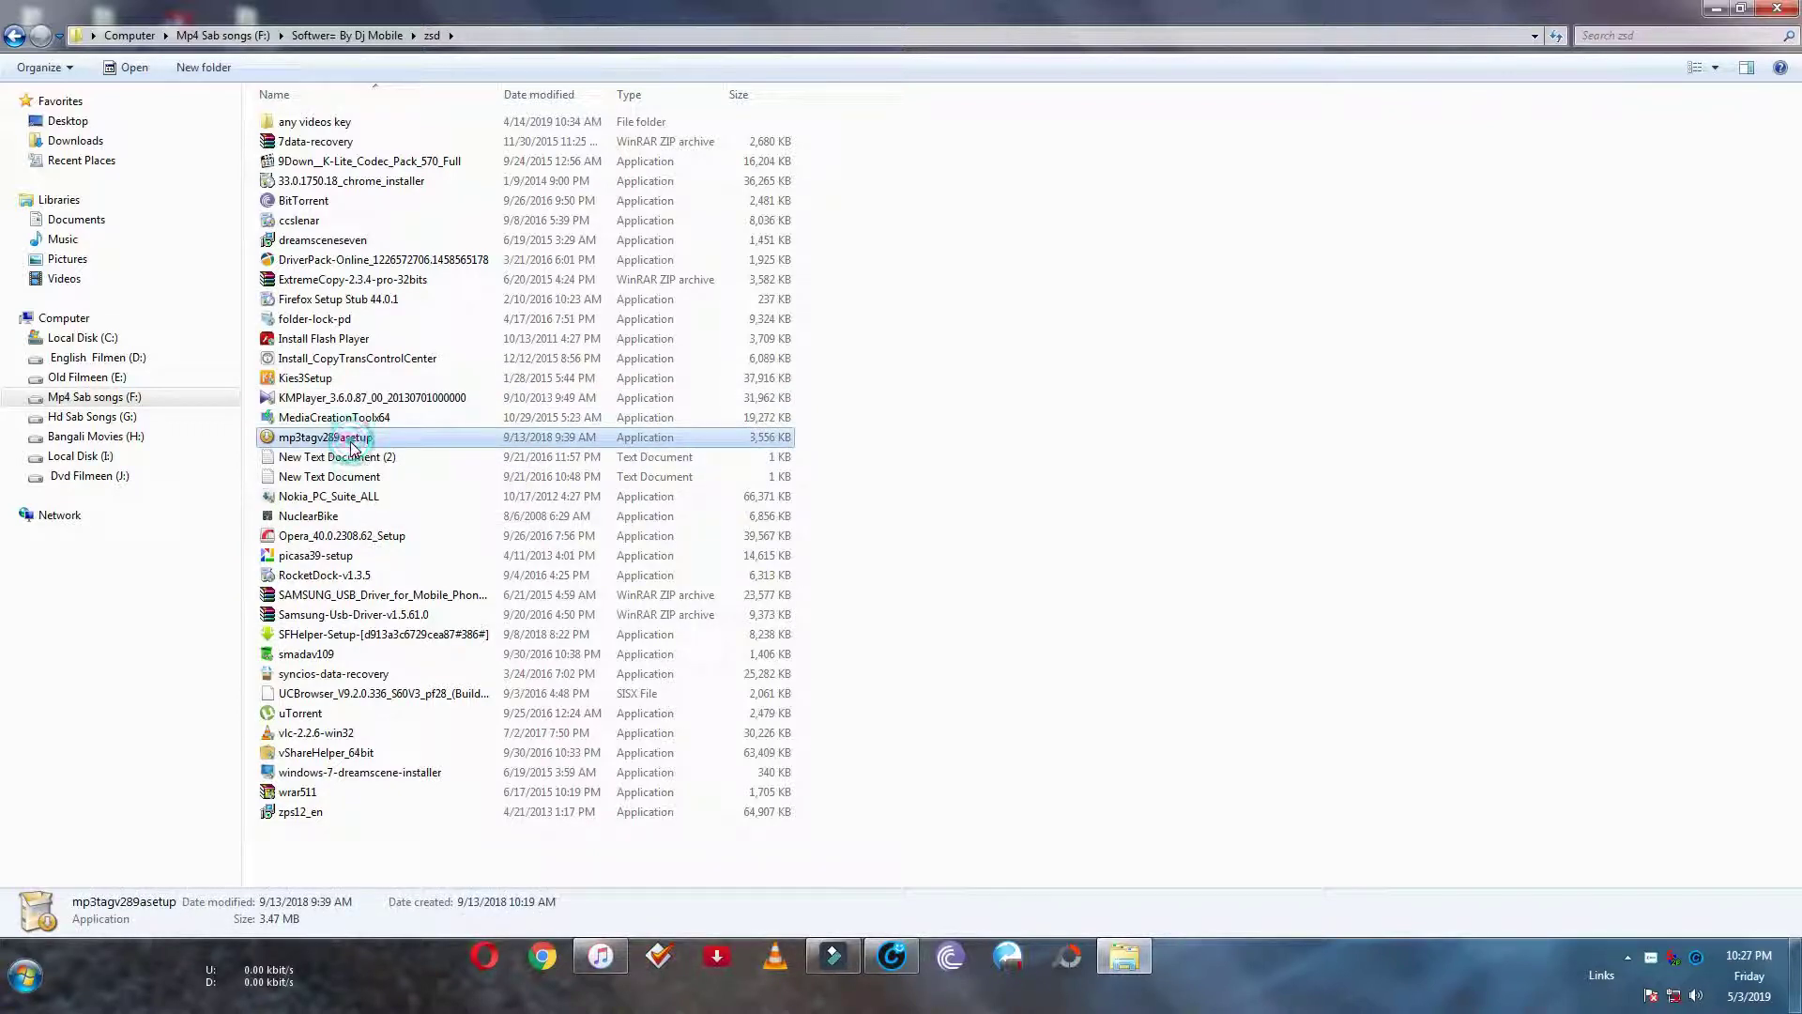
click(1002, 627)
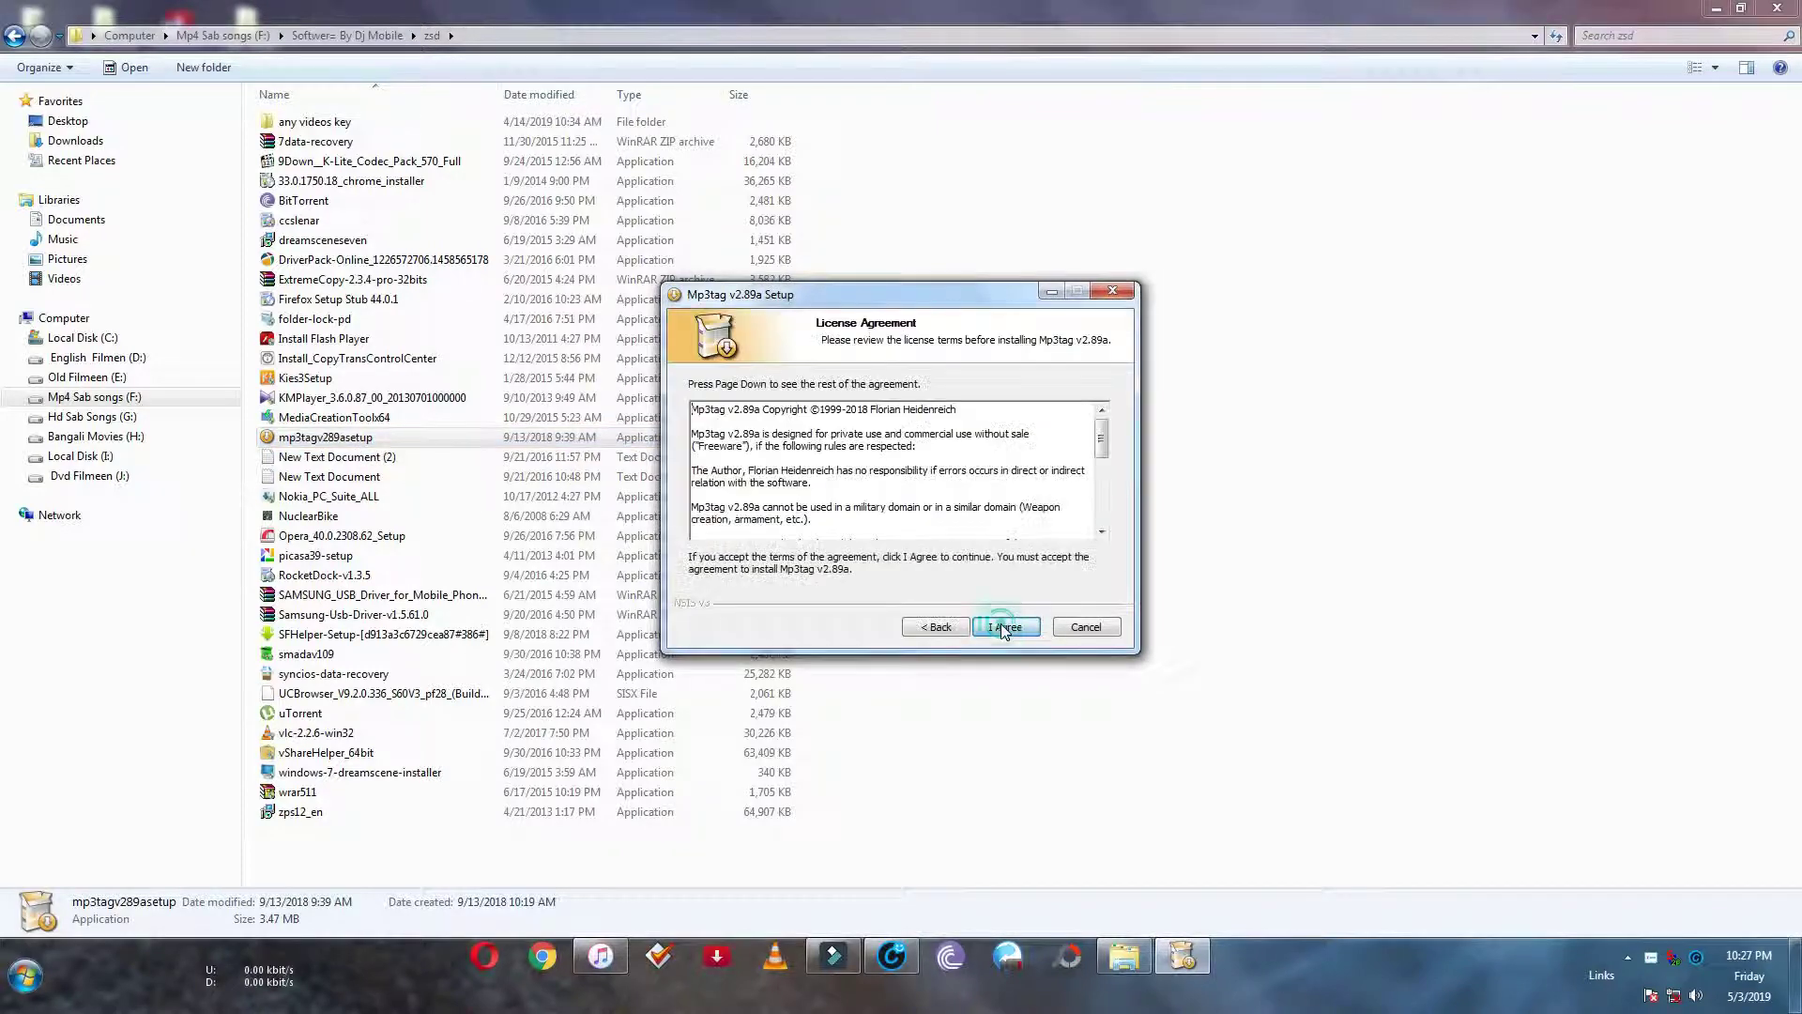
click(1003, 627)
click(1002, 627)
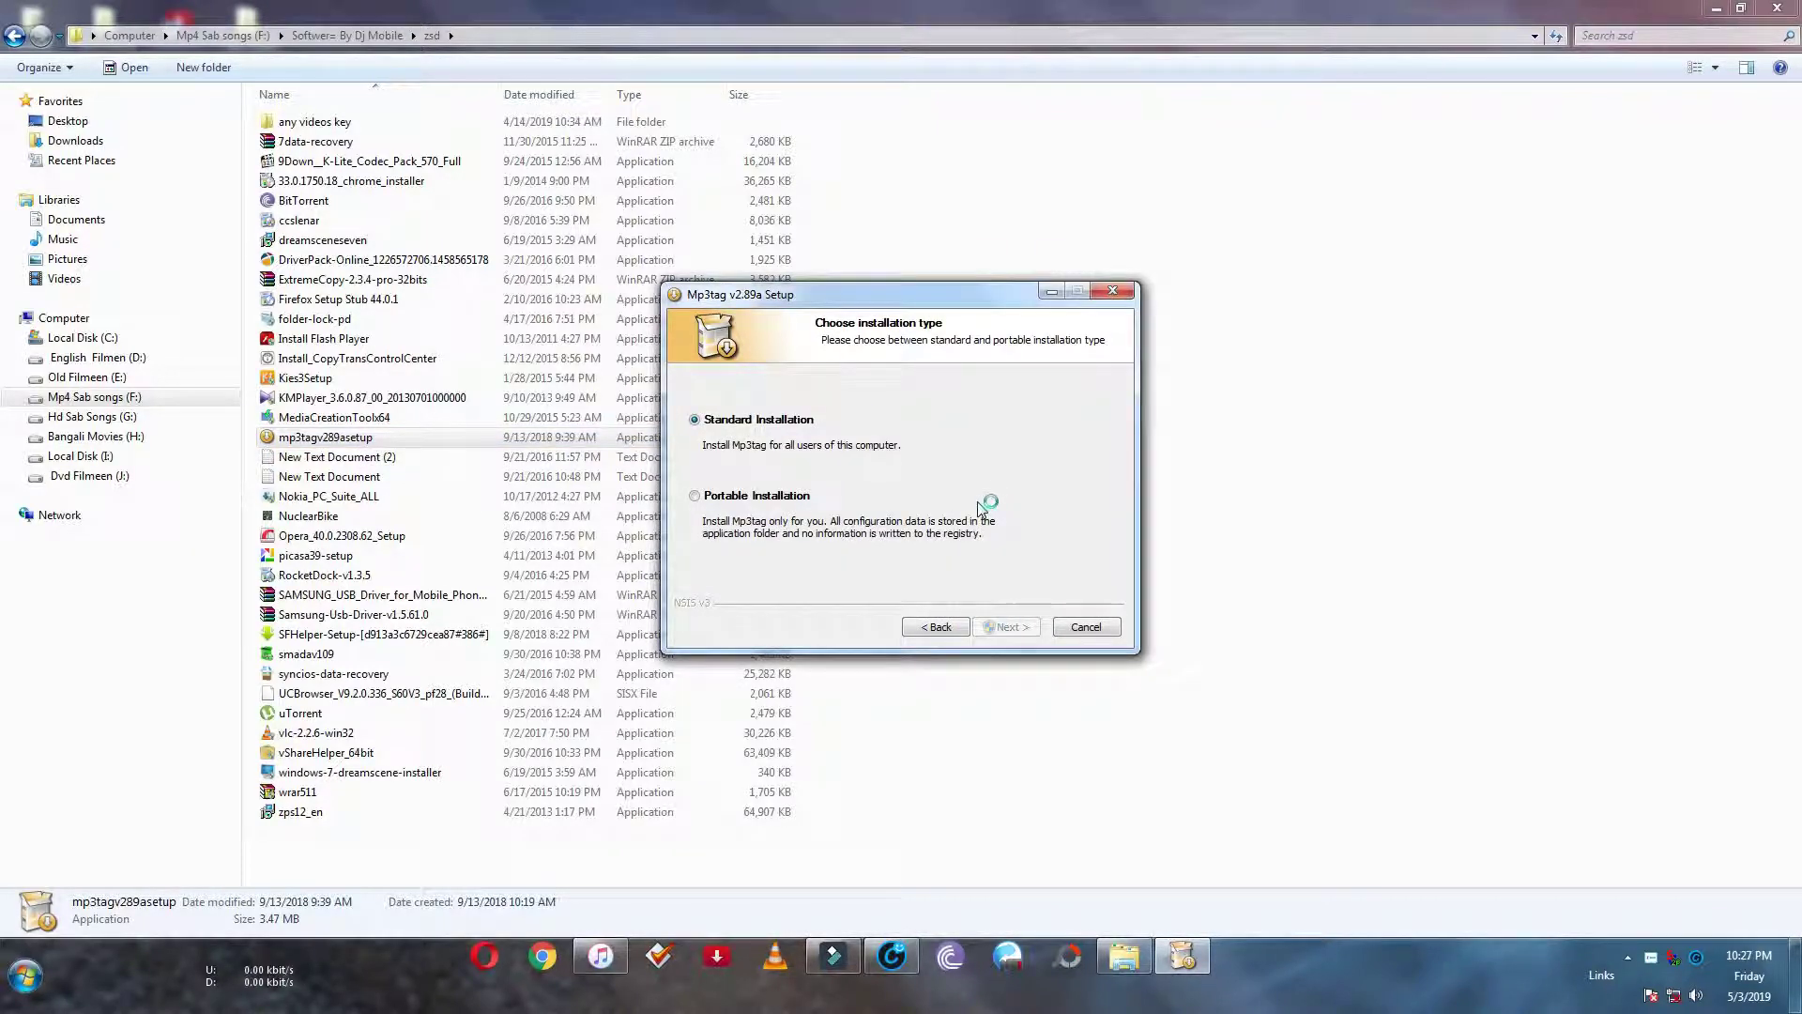
click(1005, 626)
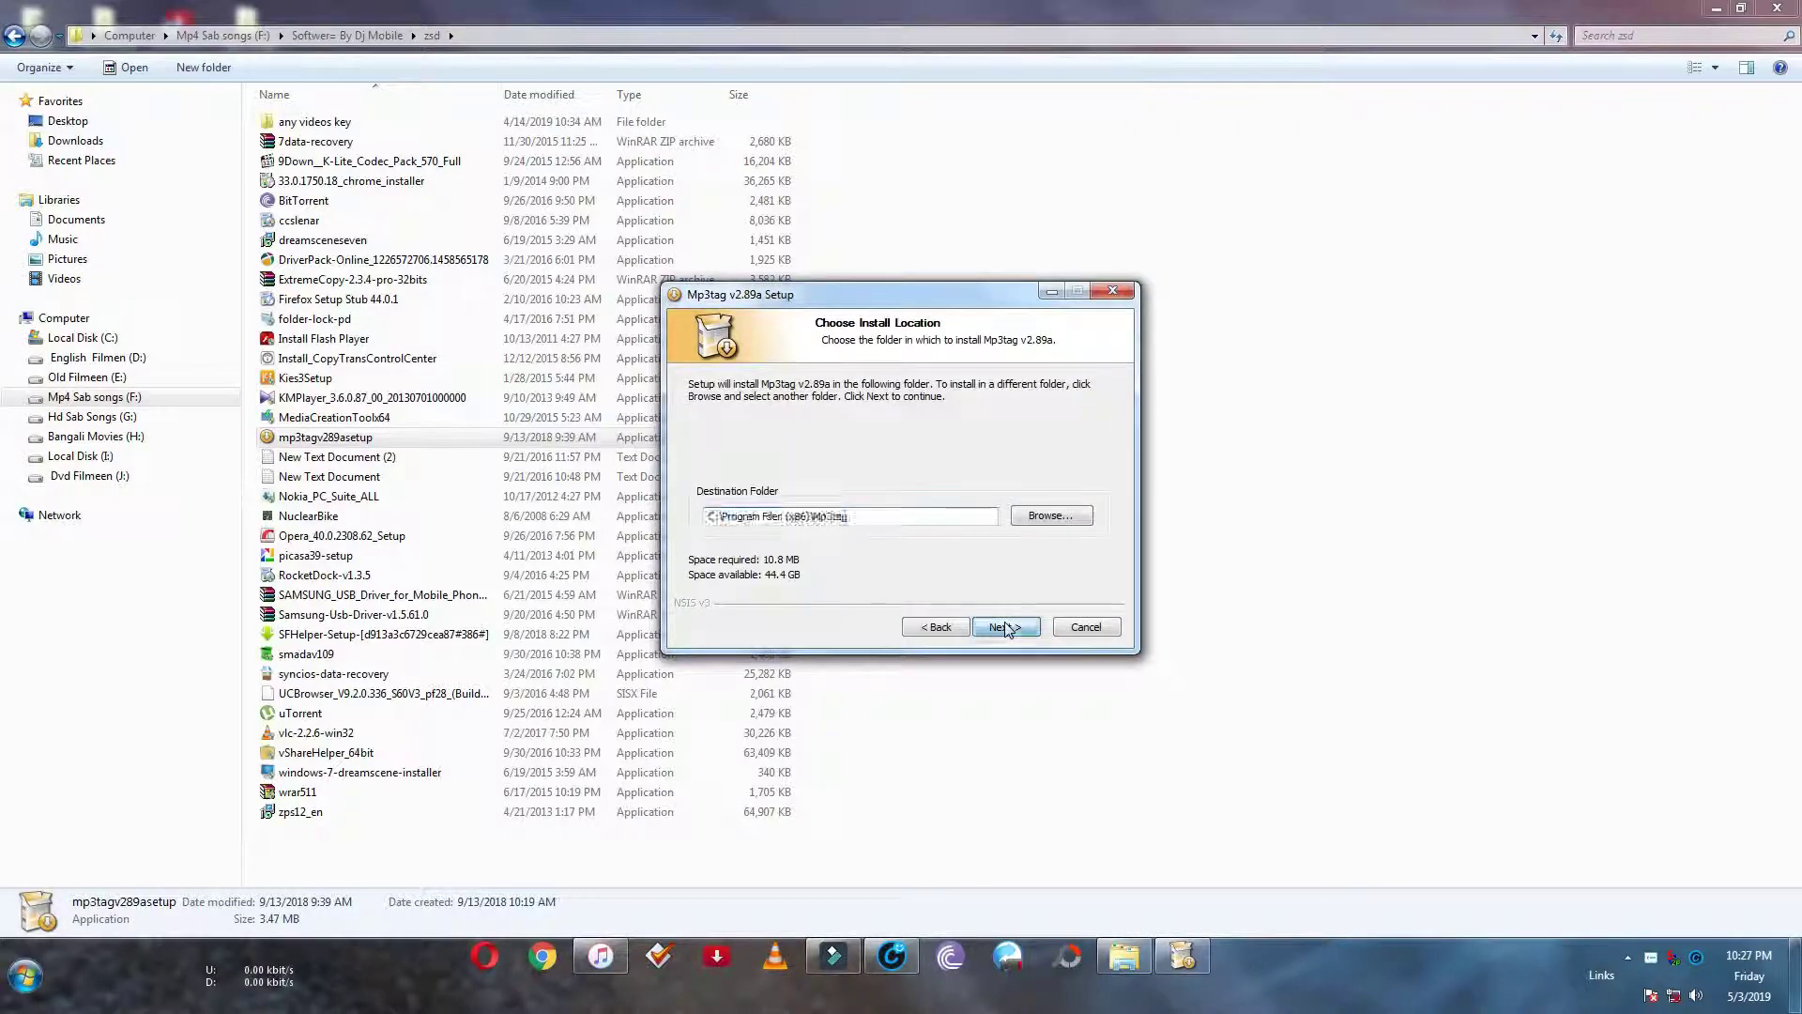
click(1005, 627)
click(1005, 627)
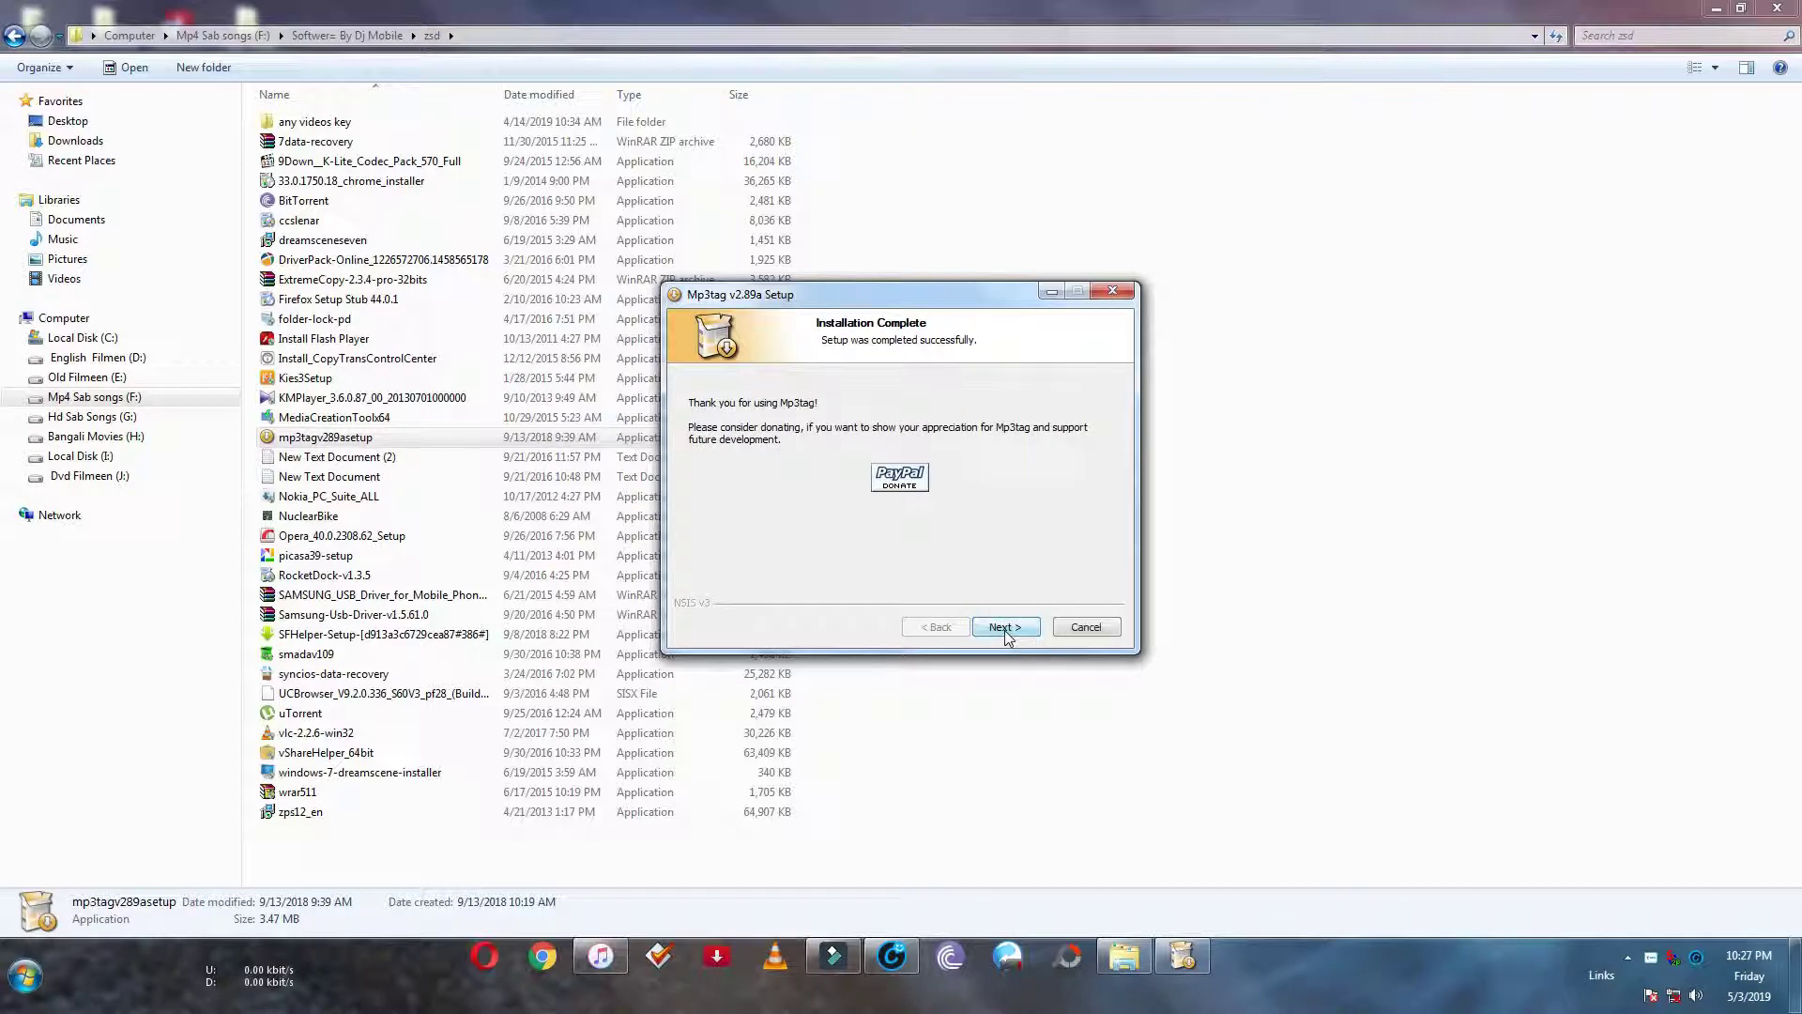
click(1005, 627)
click(1005, 627)
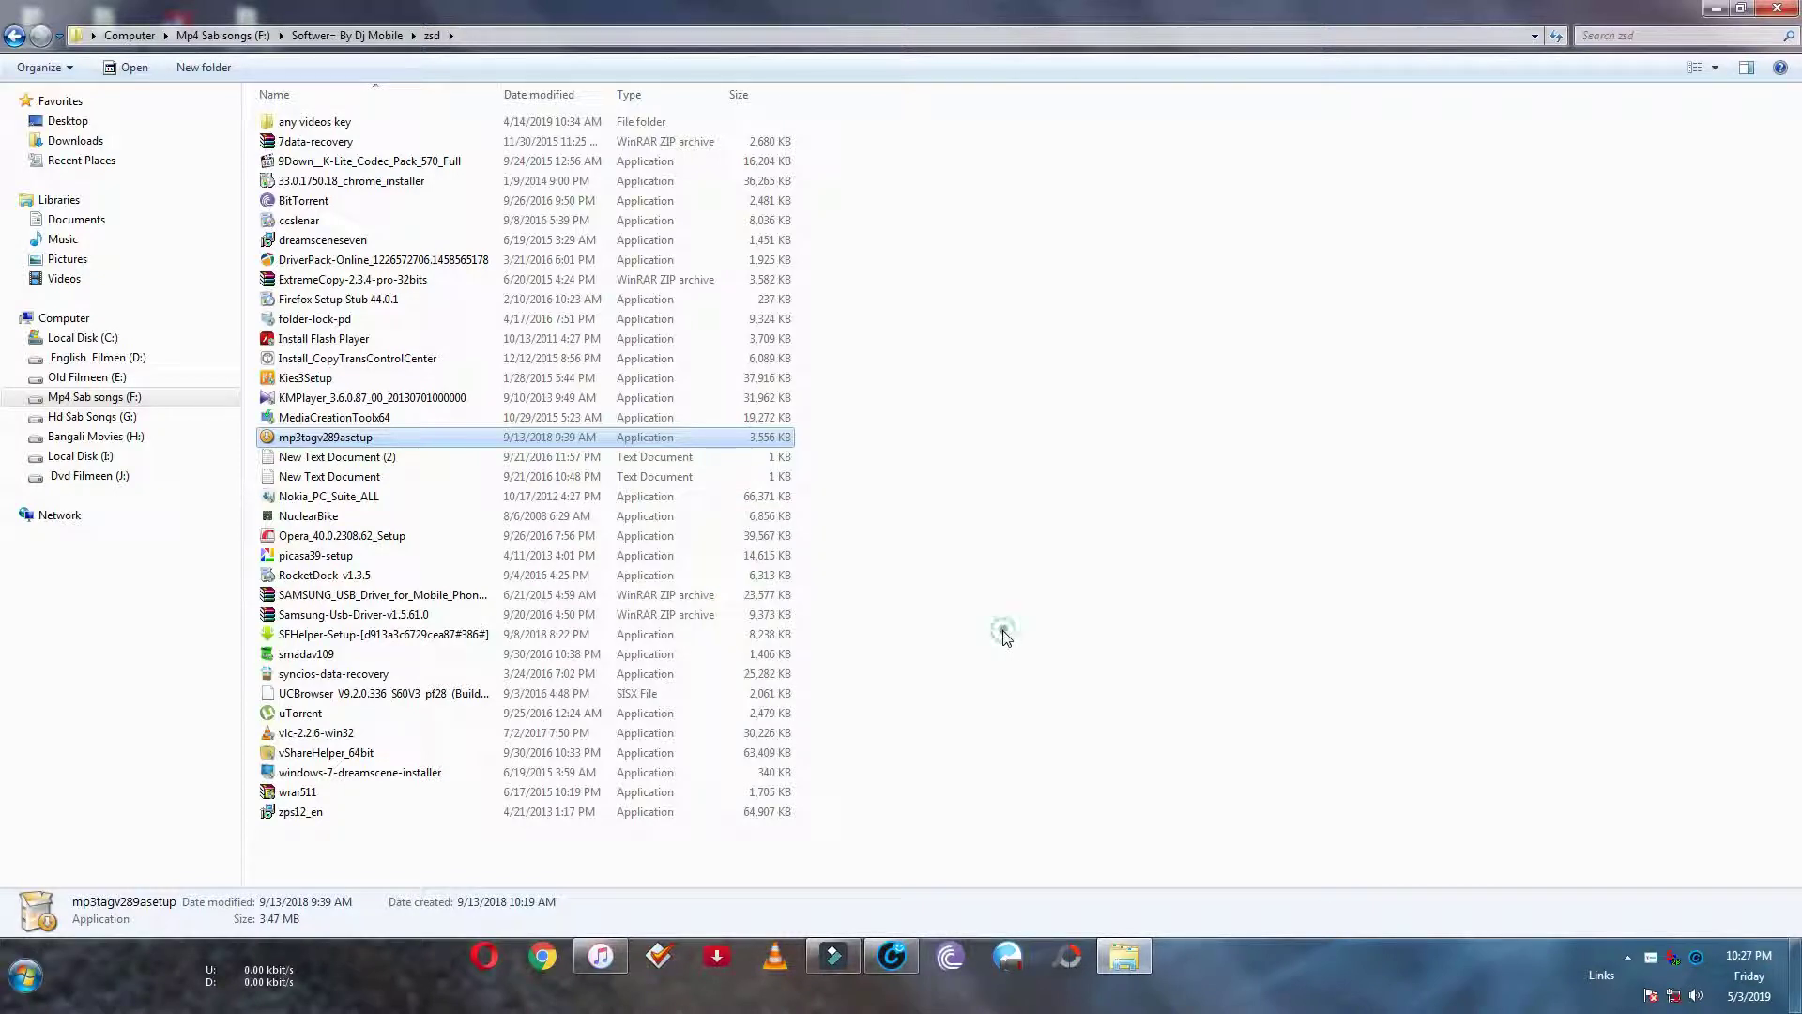
click(1007, 638)
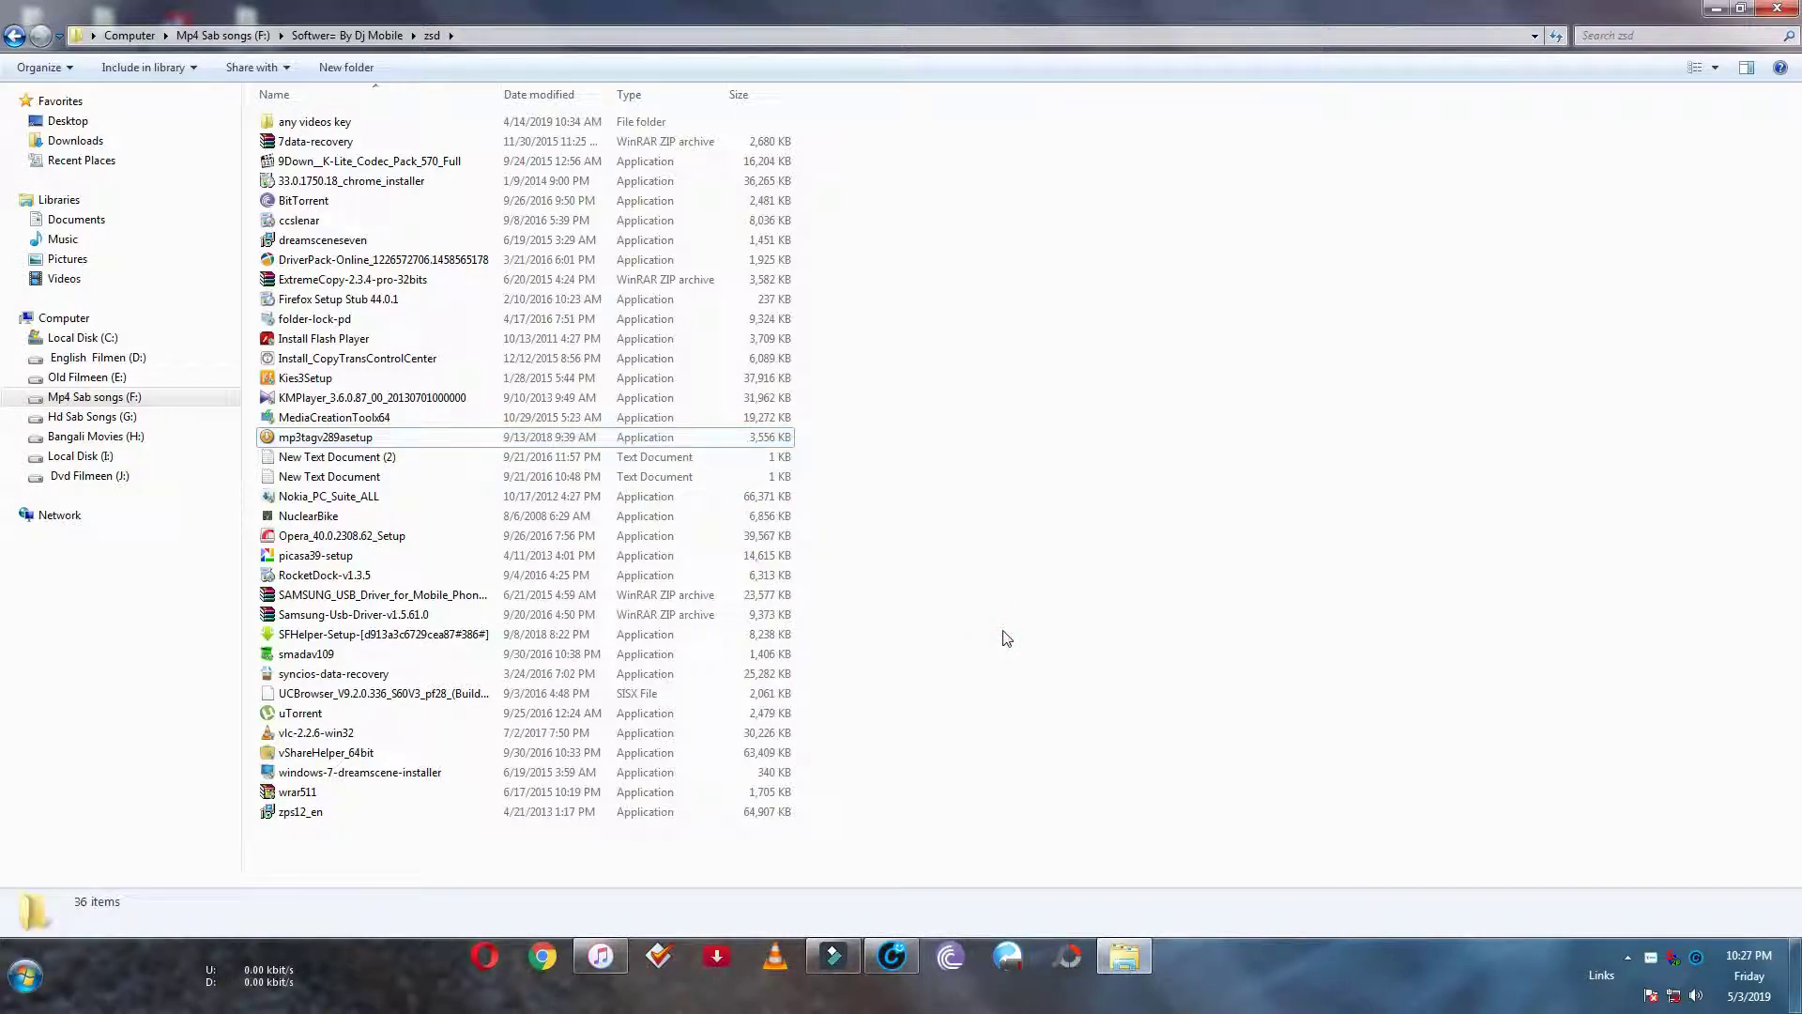
Minimize the zsd folder window and refresh the desktop several times
click(1715, 9)
right_click(1081, 259)
click(1117, 317)
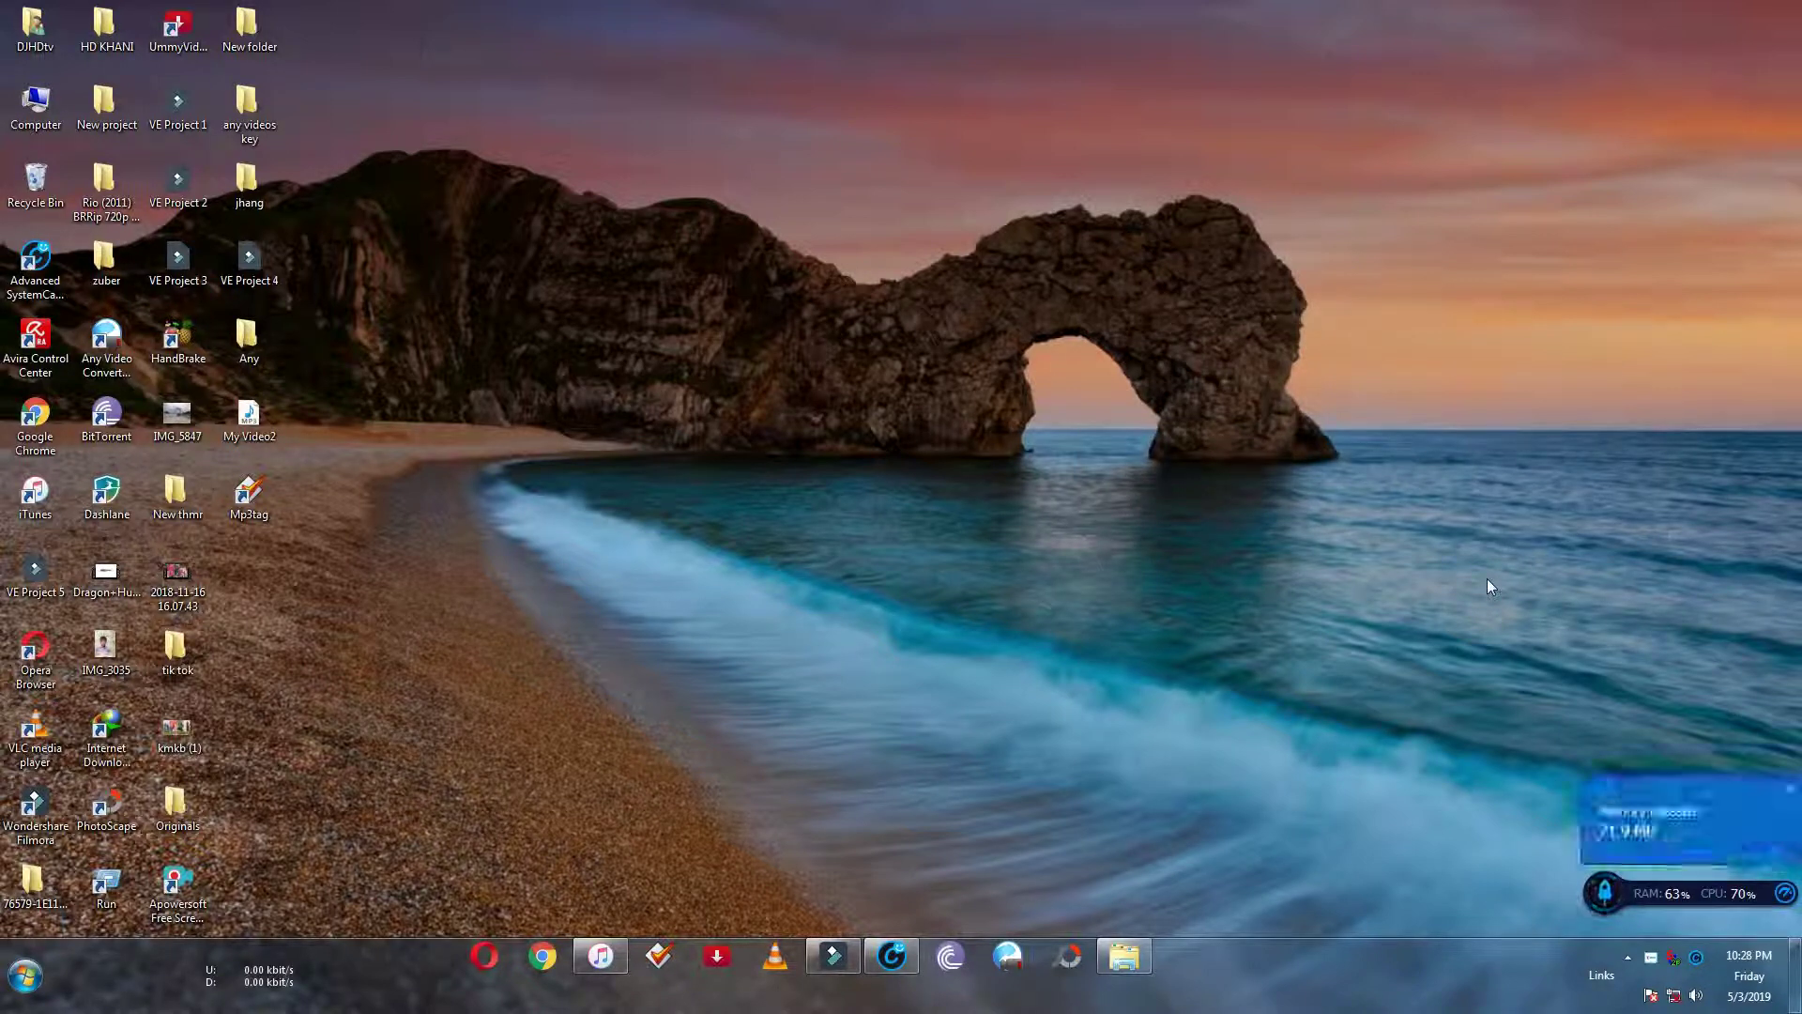
right_click(1046, 383)
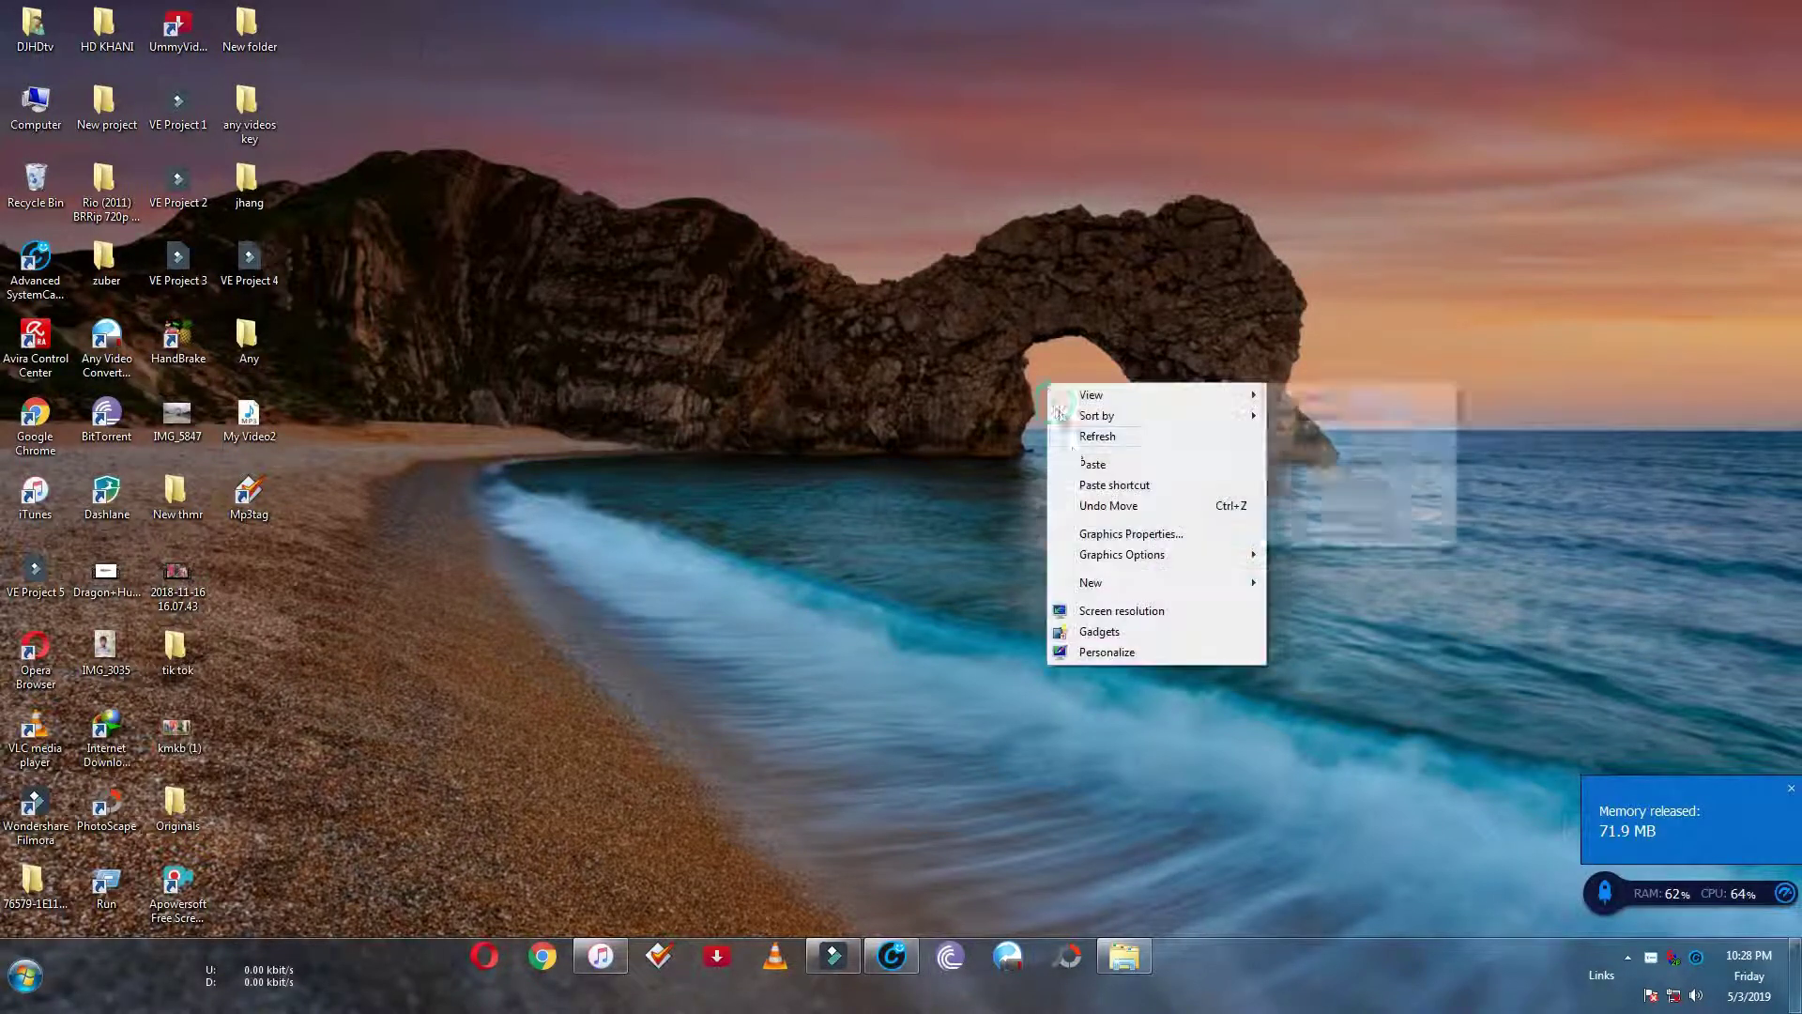
click(1075, 438)
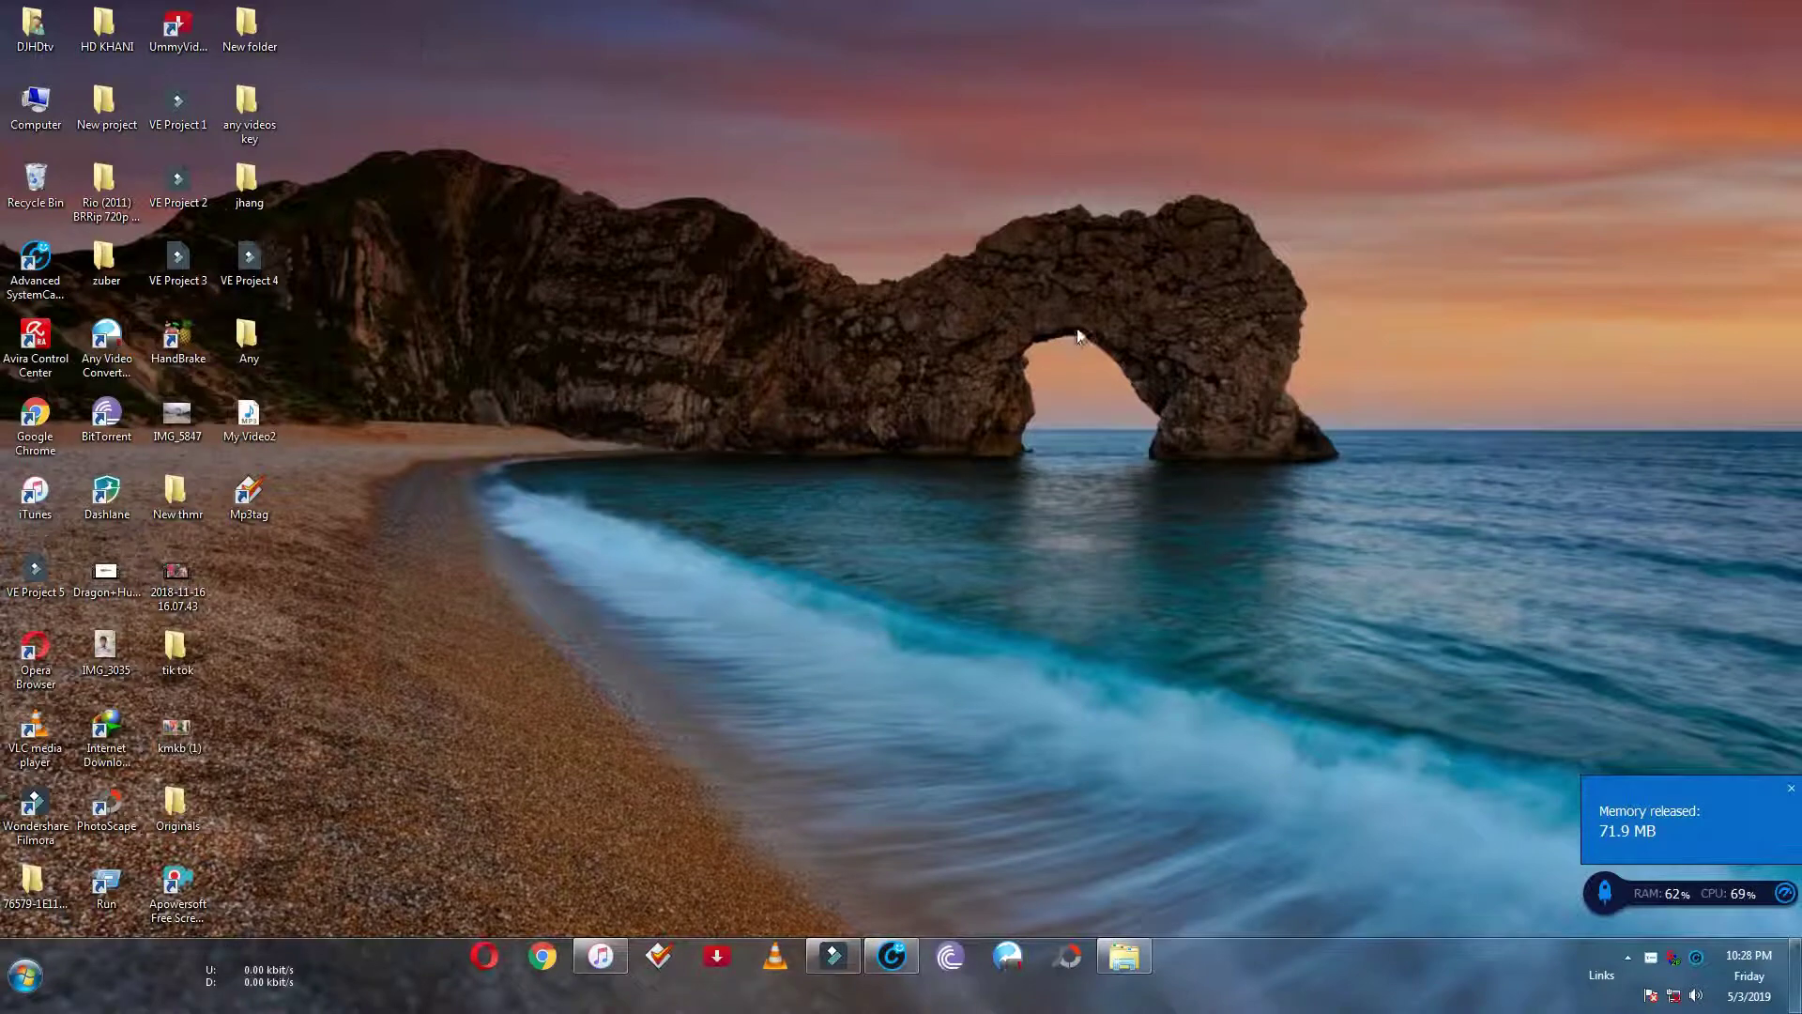
right_click(515, 235)
click(552, 291)
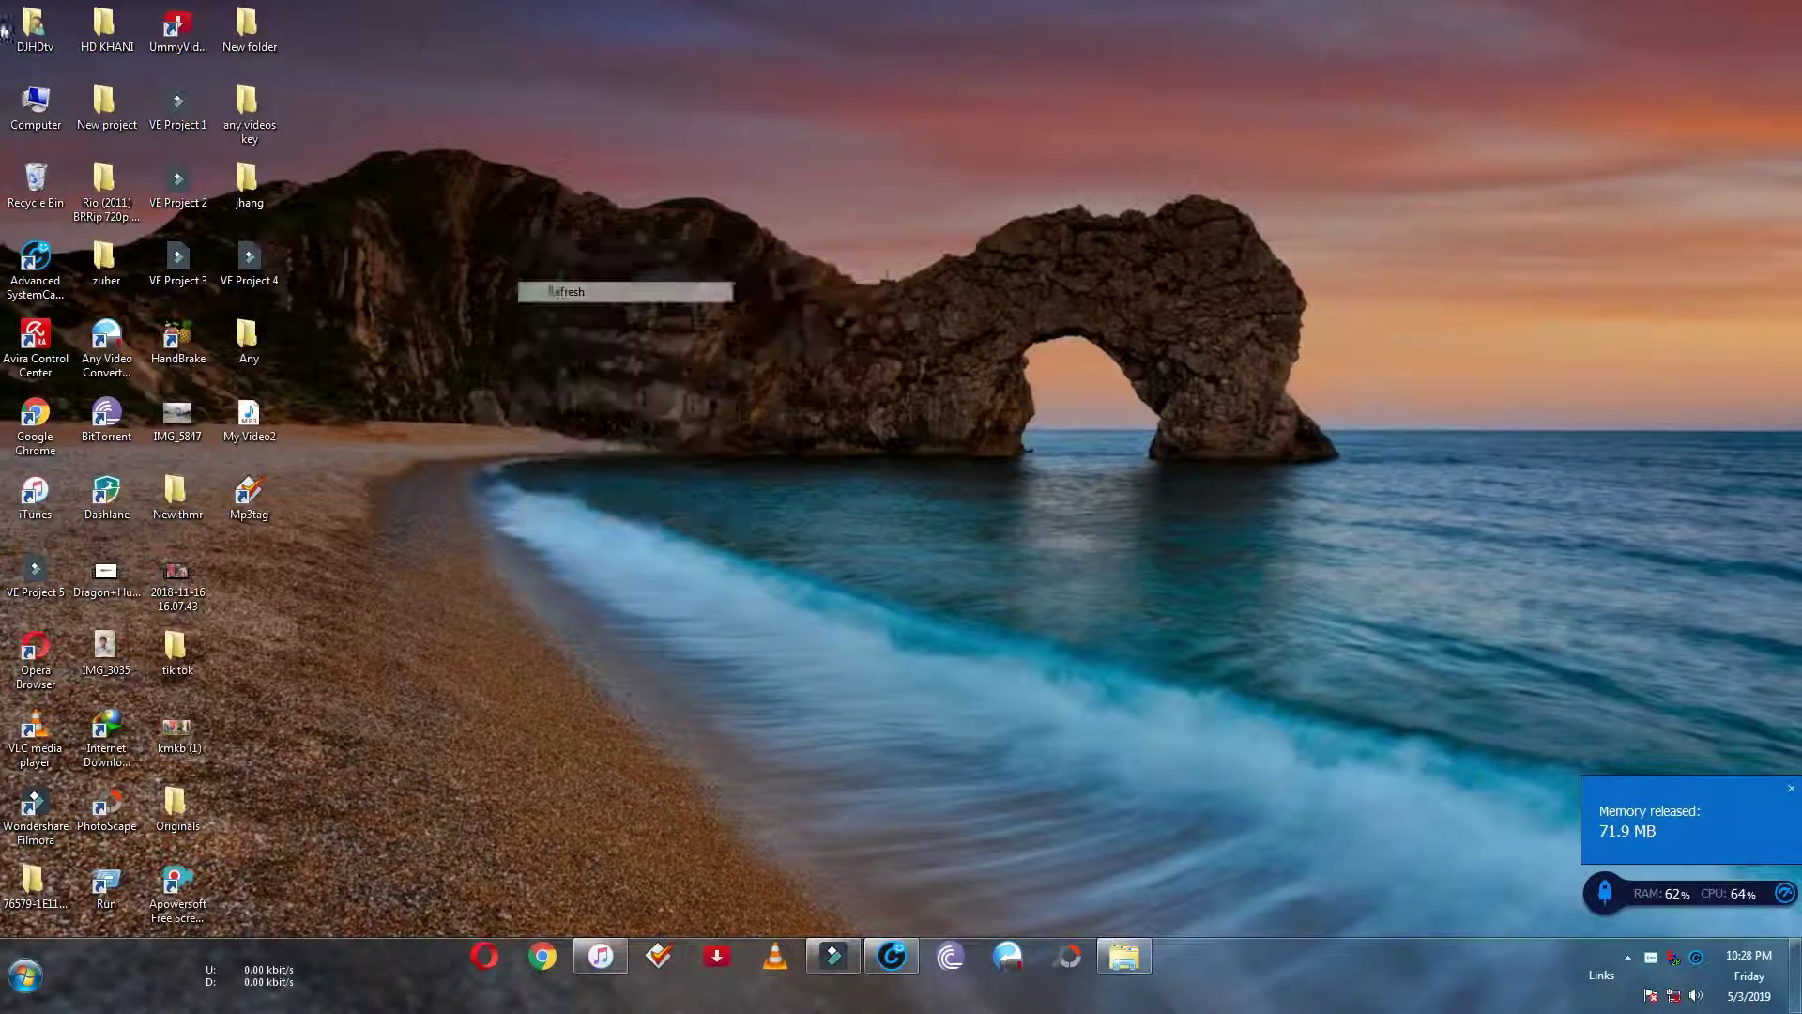
Open the Djs All Production folder under Mp3 Songs, India.DJ Mobile on the F: drive
double_click(35, 103)
double_click(1079, 108)
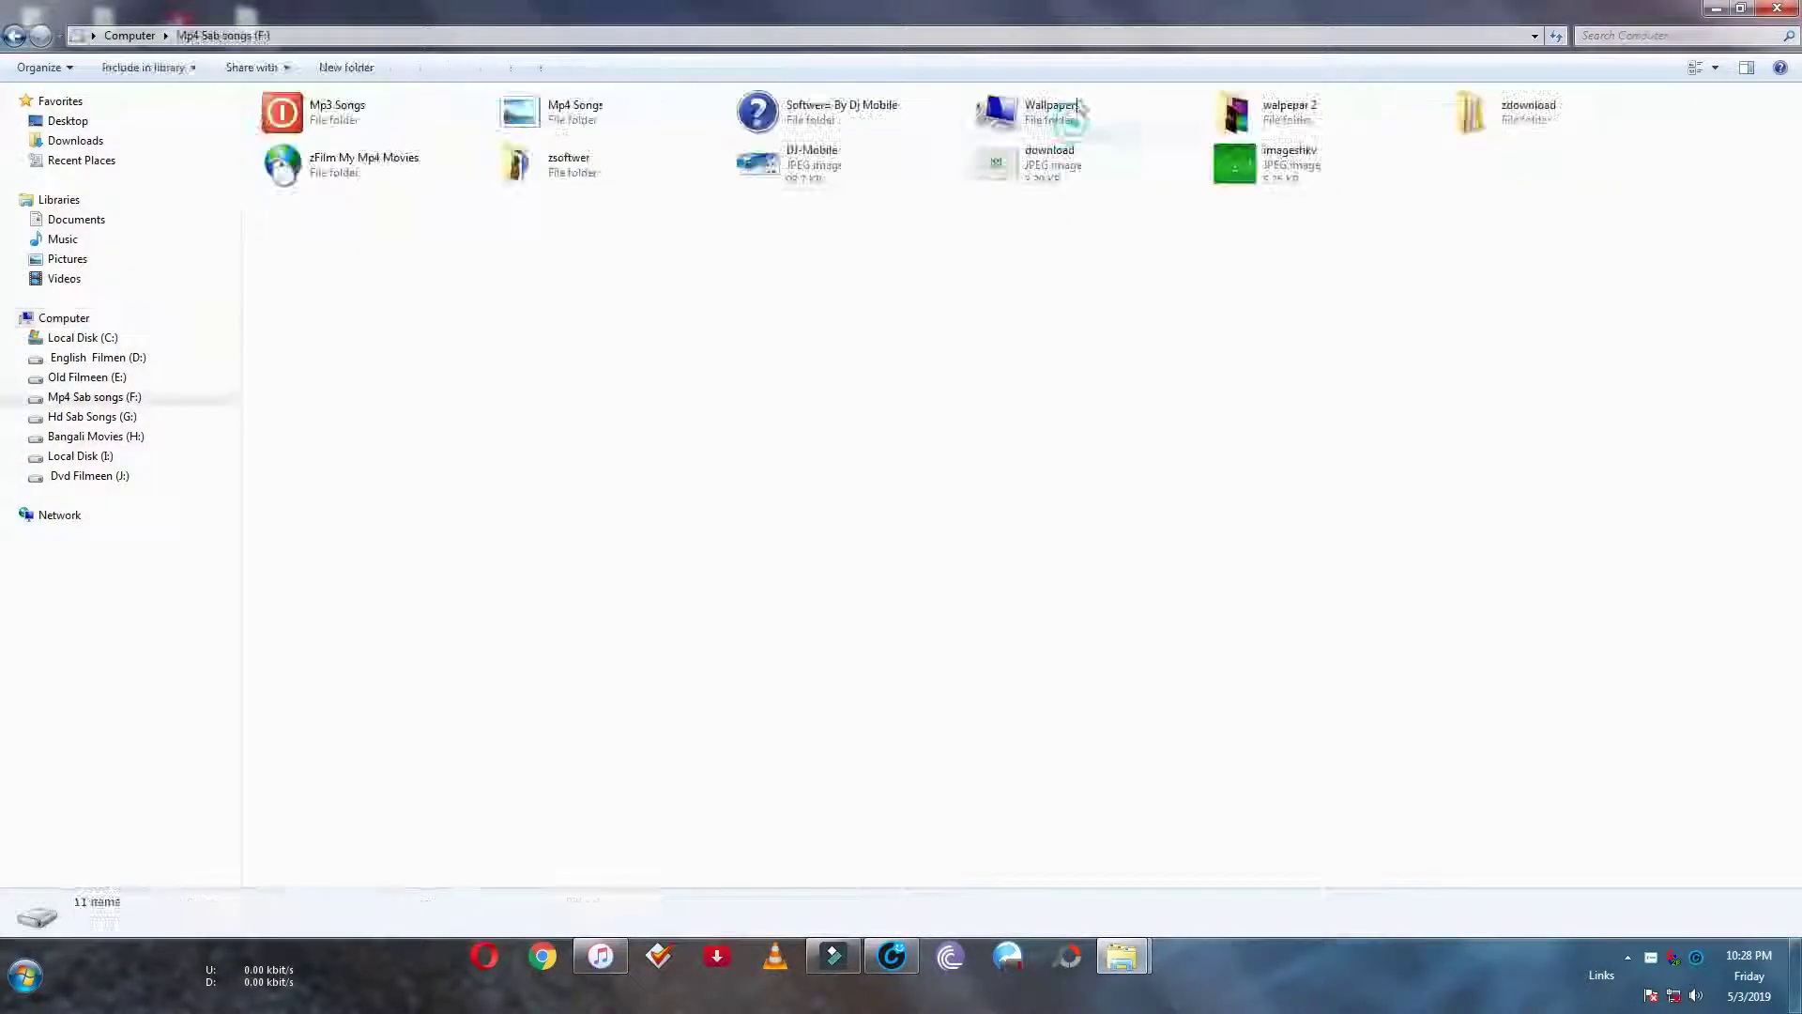
double_click(324, 111)
double_click(802, 108)
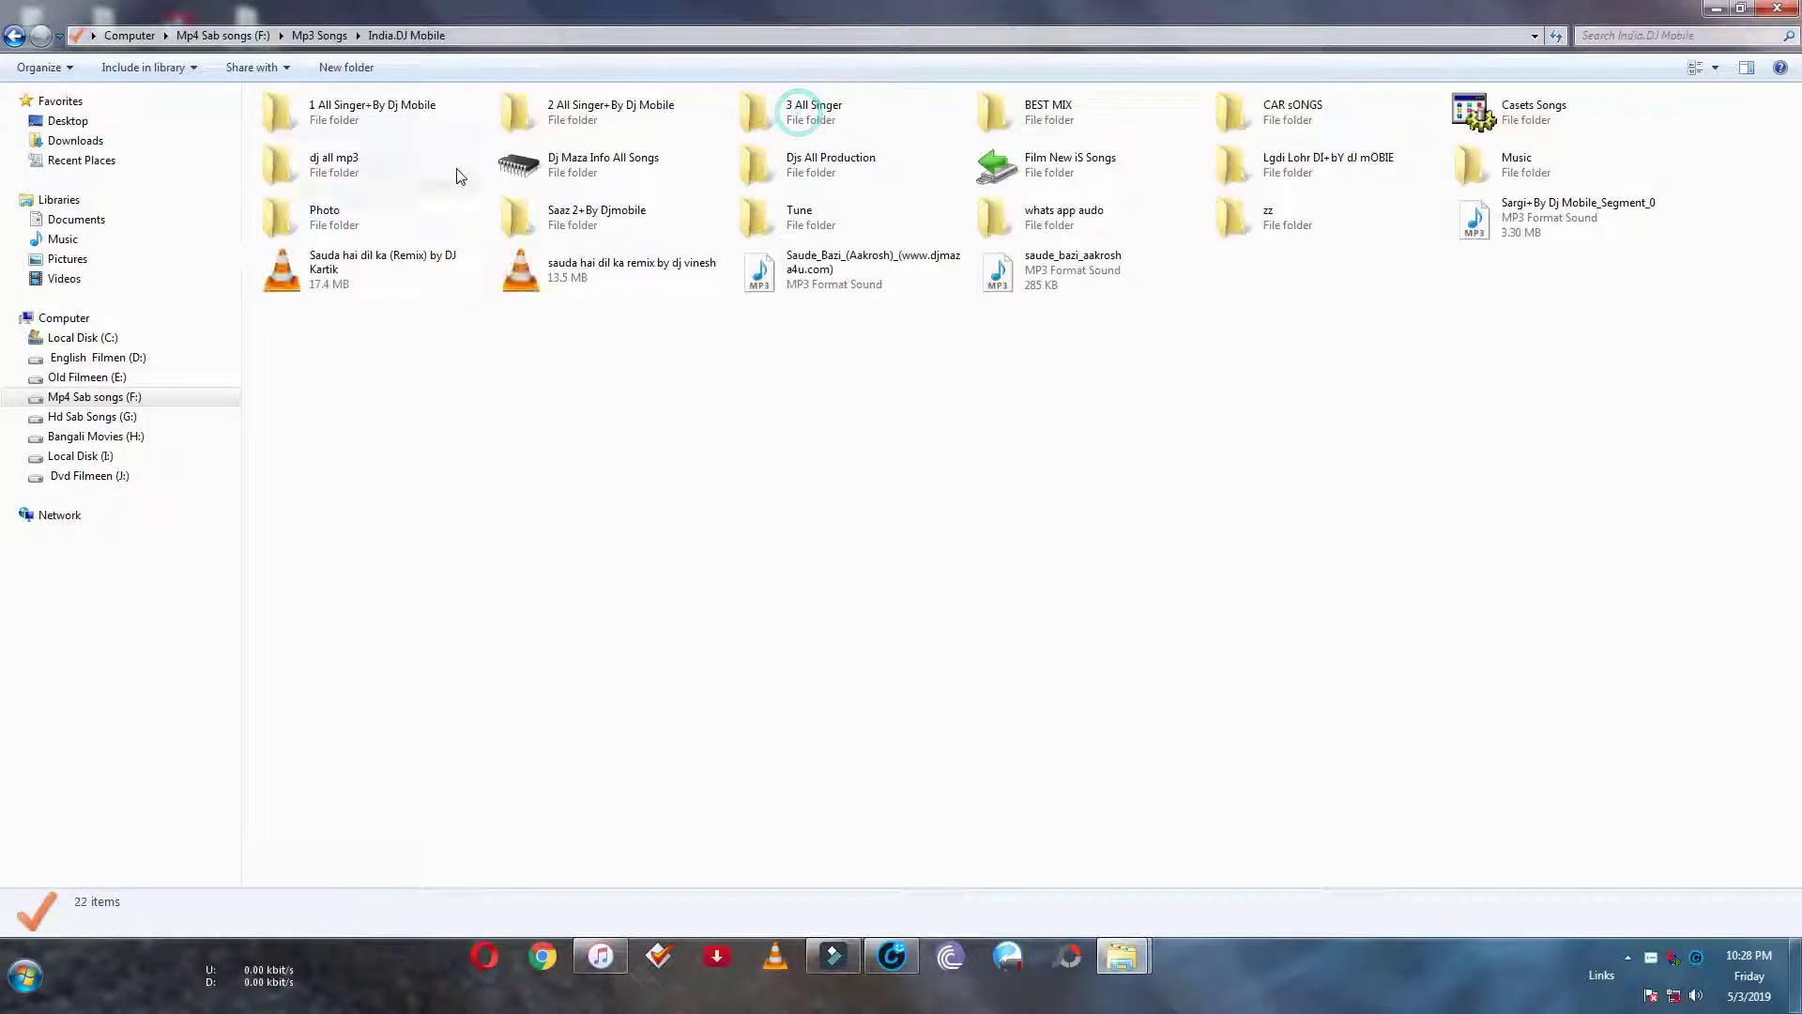
double_click(390, 112)
key(BackSpace)
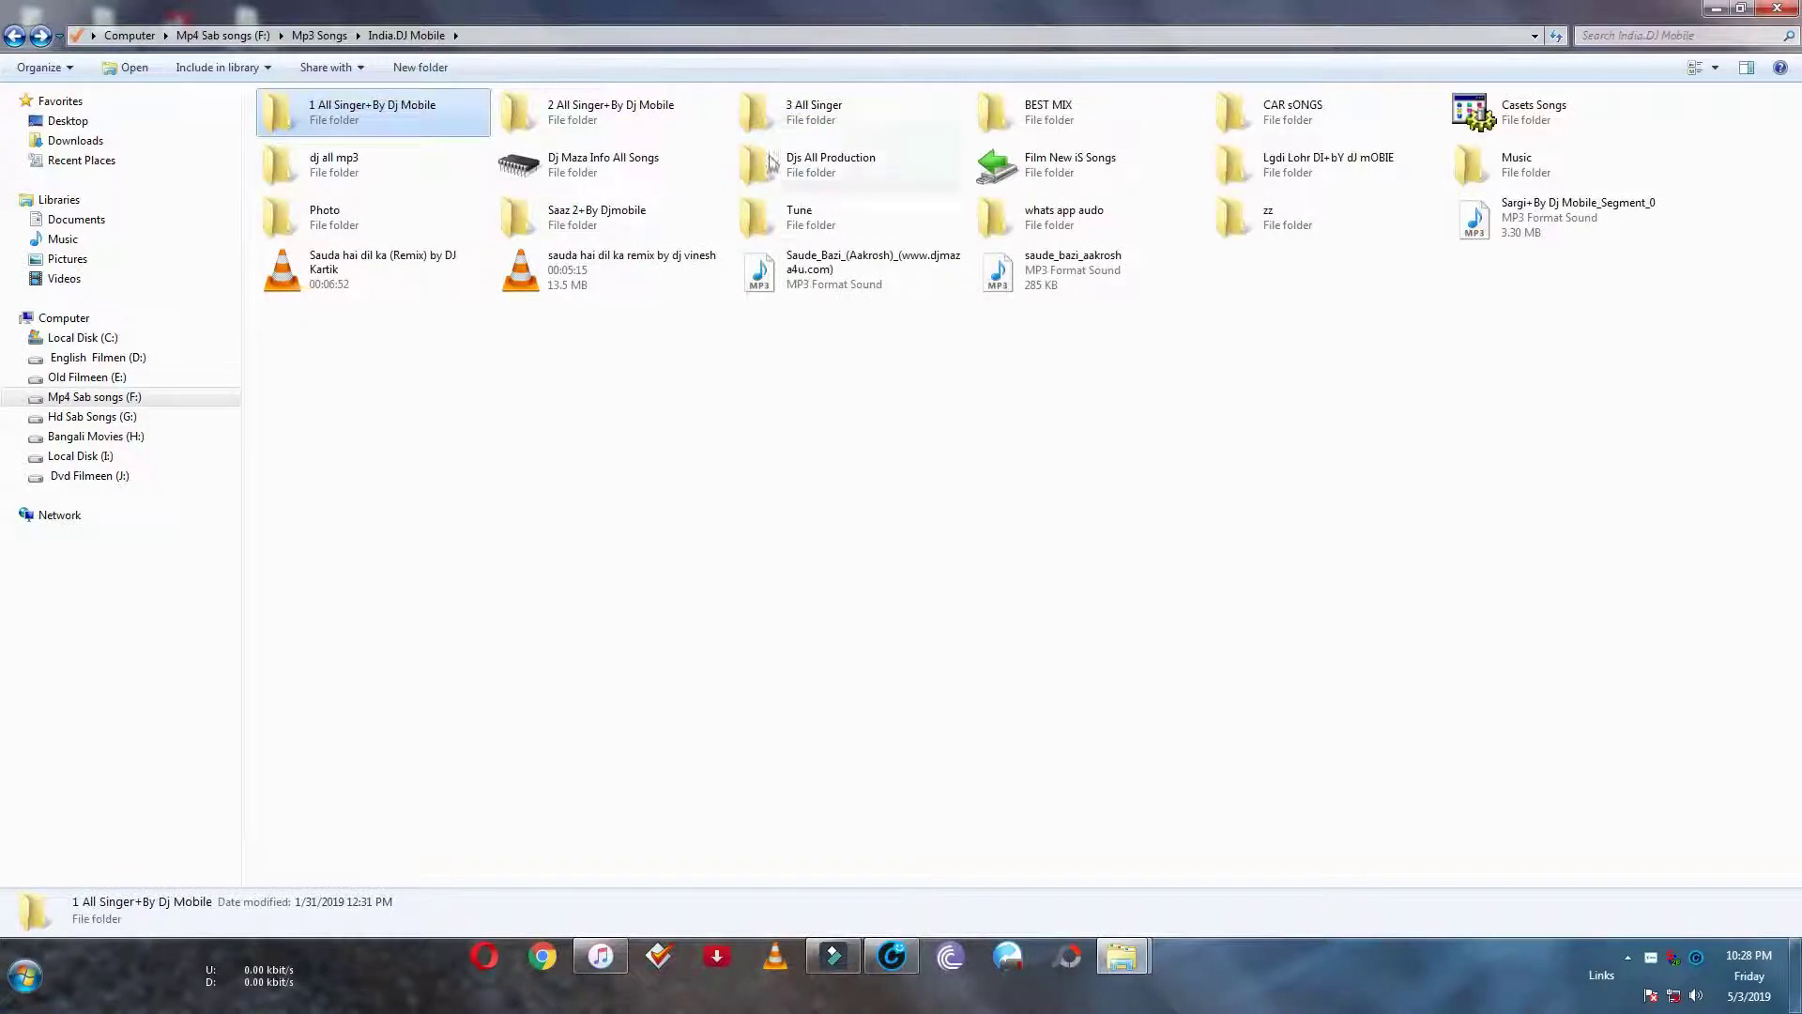
double_click(769, 161)
Open the Daru_Badnaam song in Mp3tag to view its tag fields, and close the Mp3tag window
scroll(407, 230, down, 1)
click(326, 150)
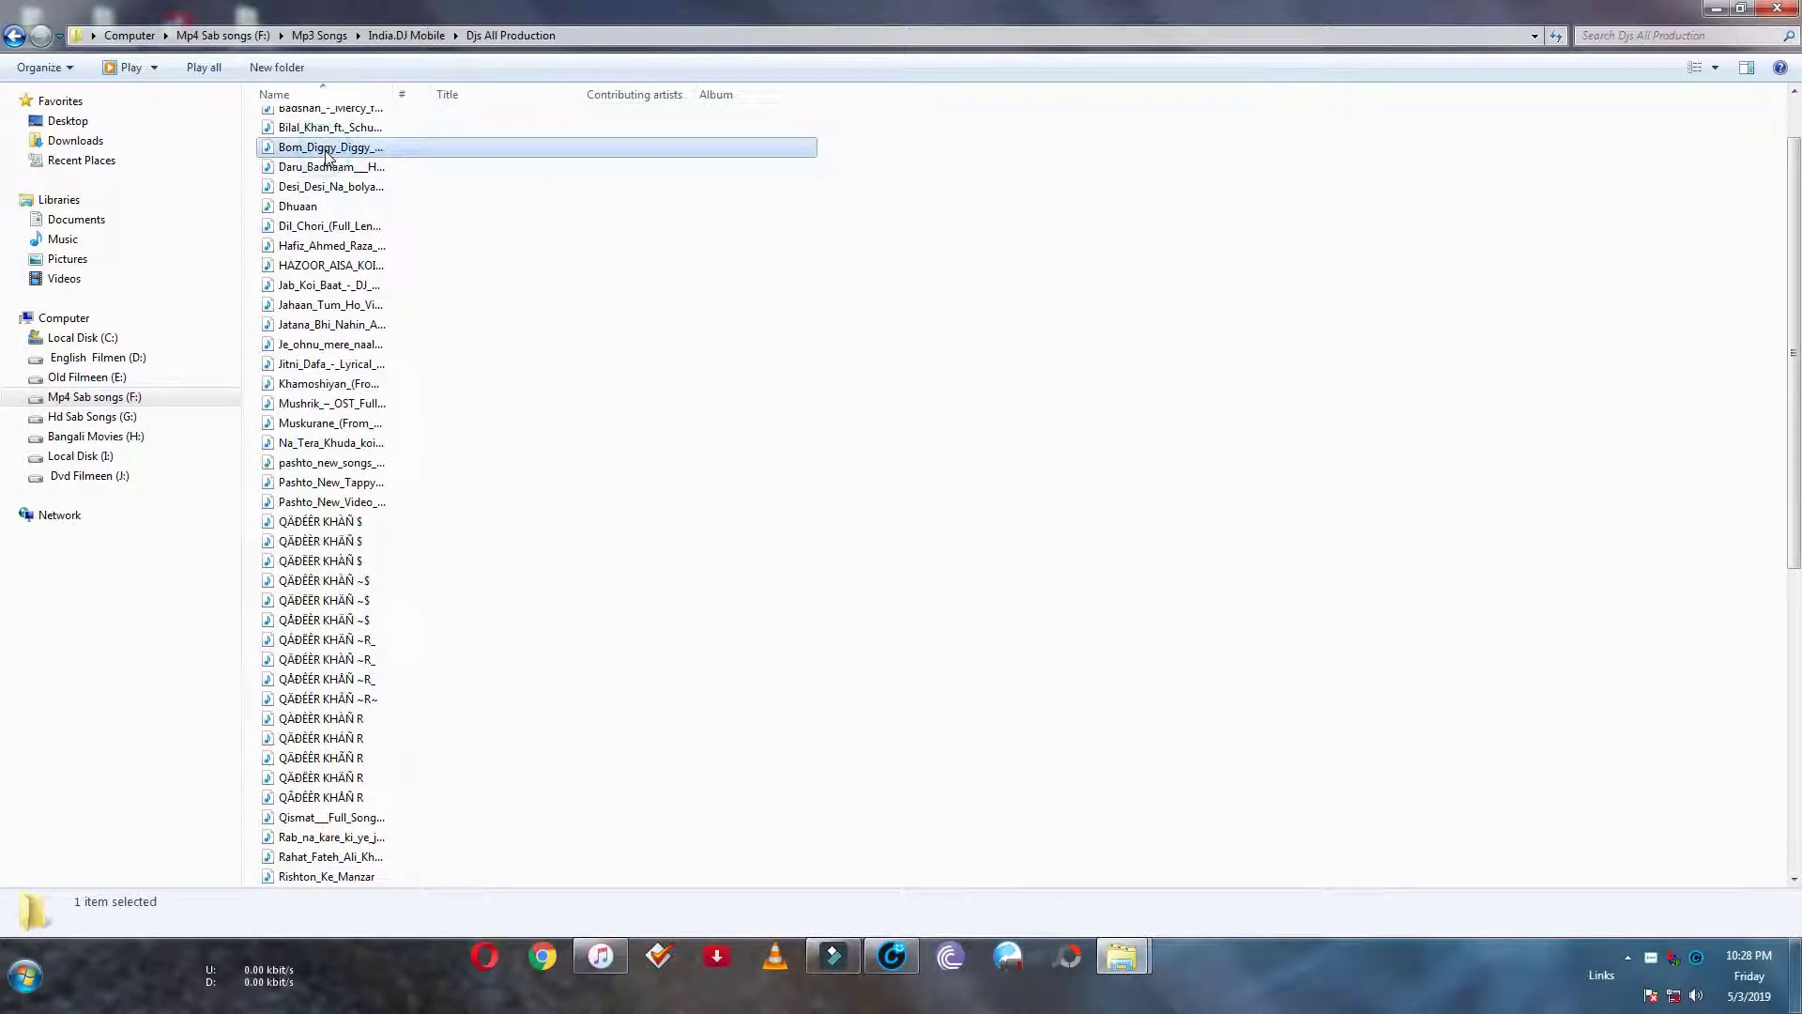
click(320, 171)
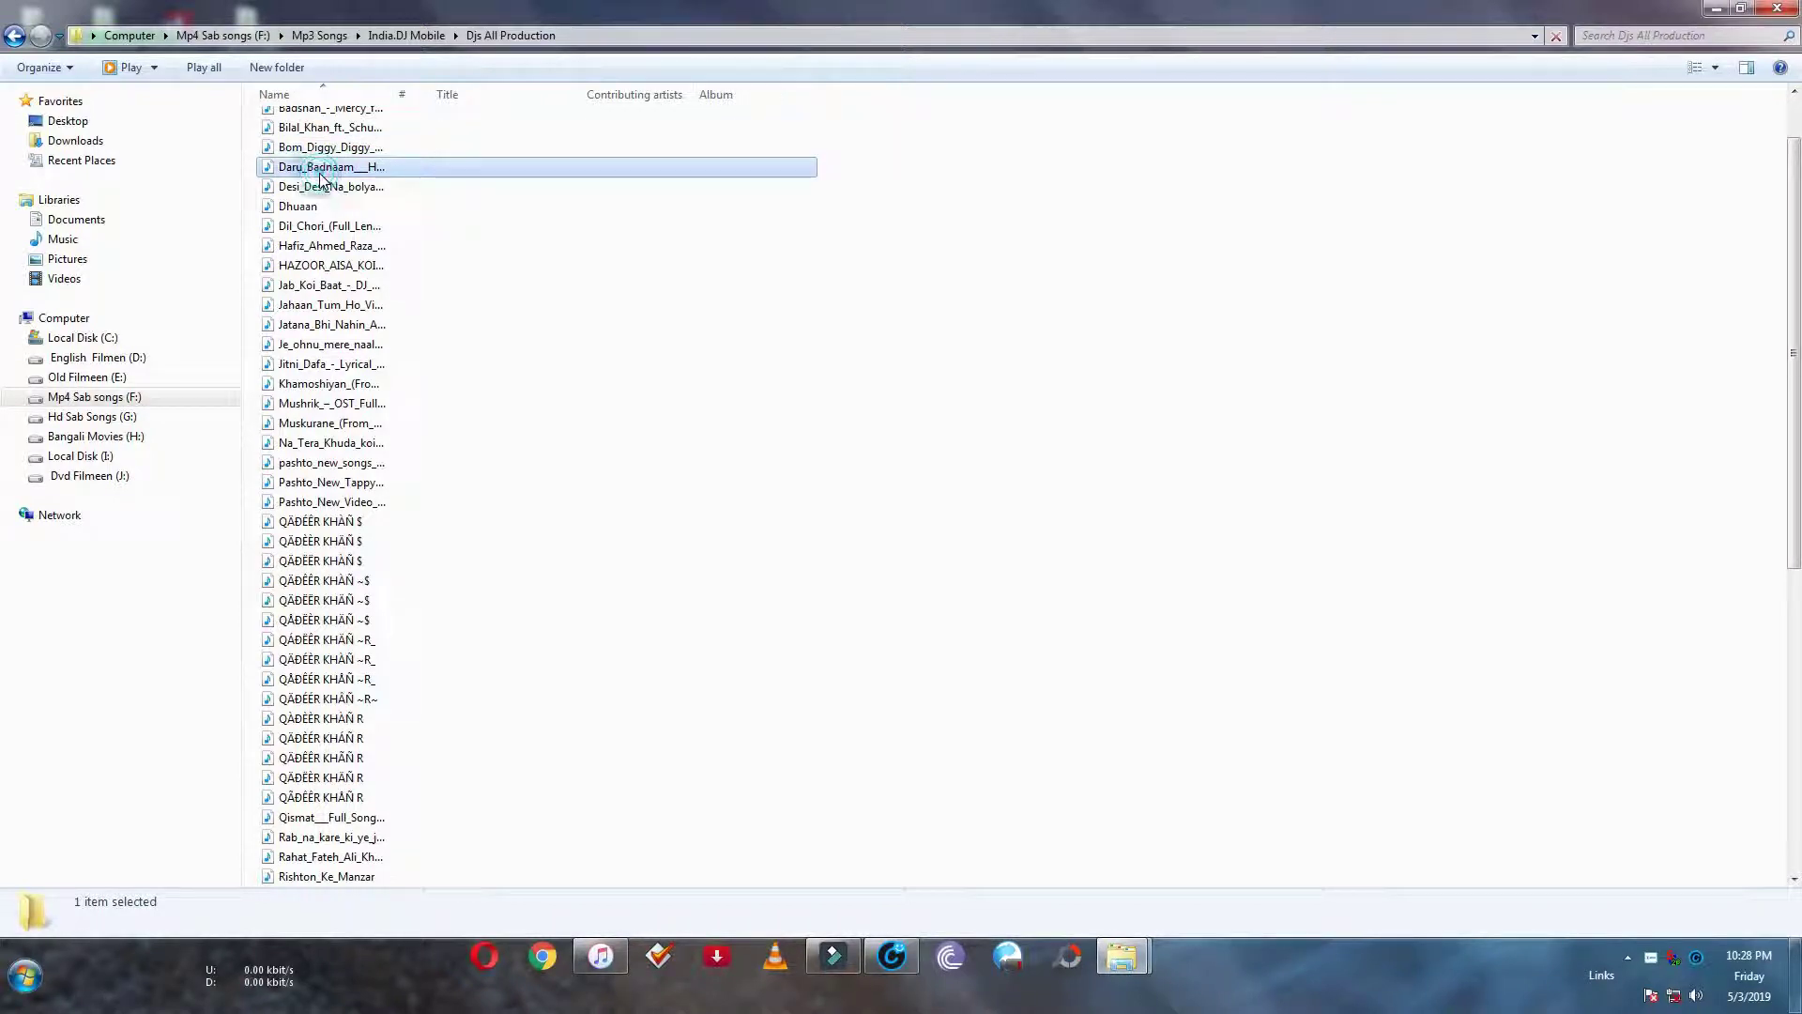
right_click(320, 179)
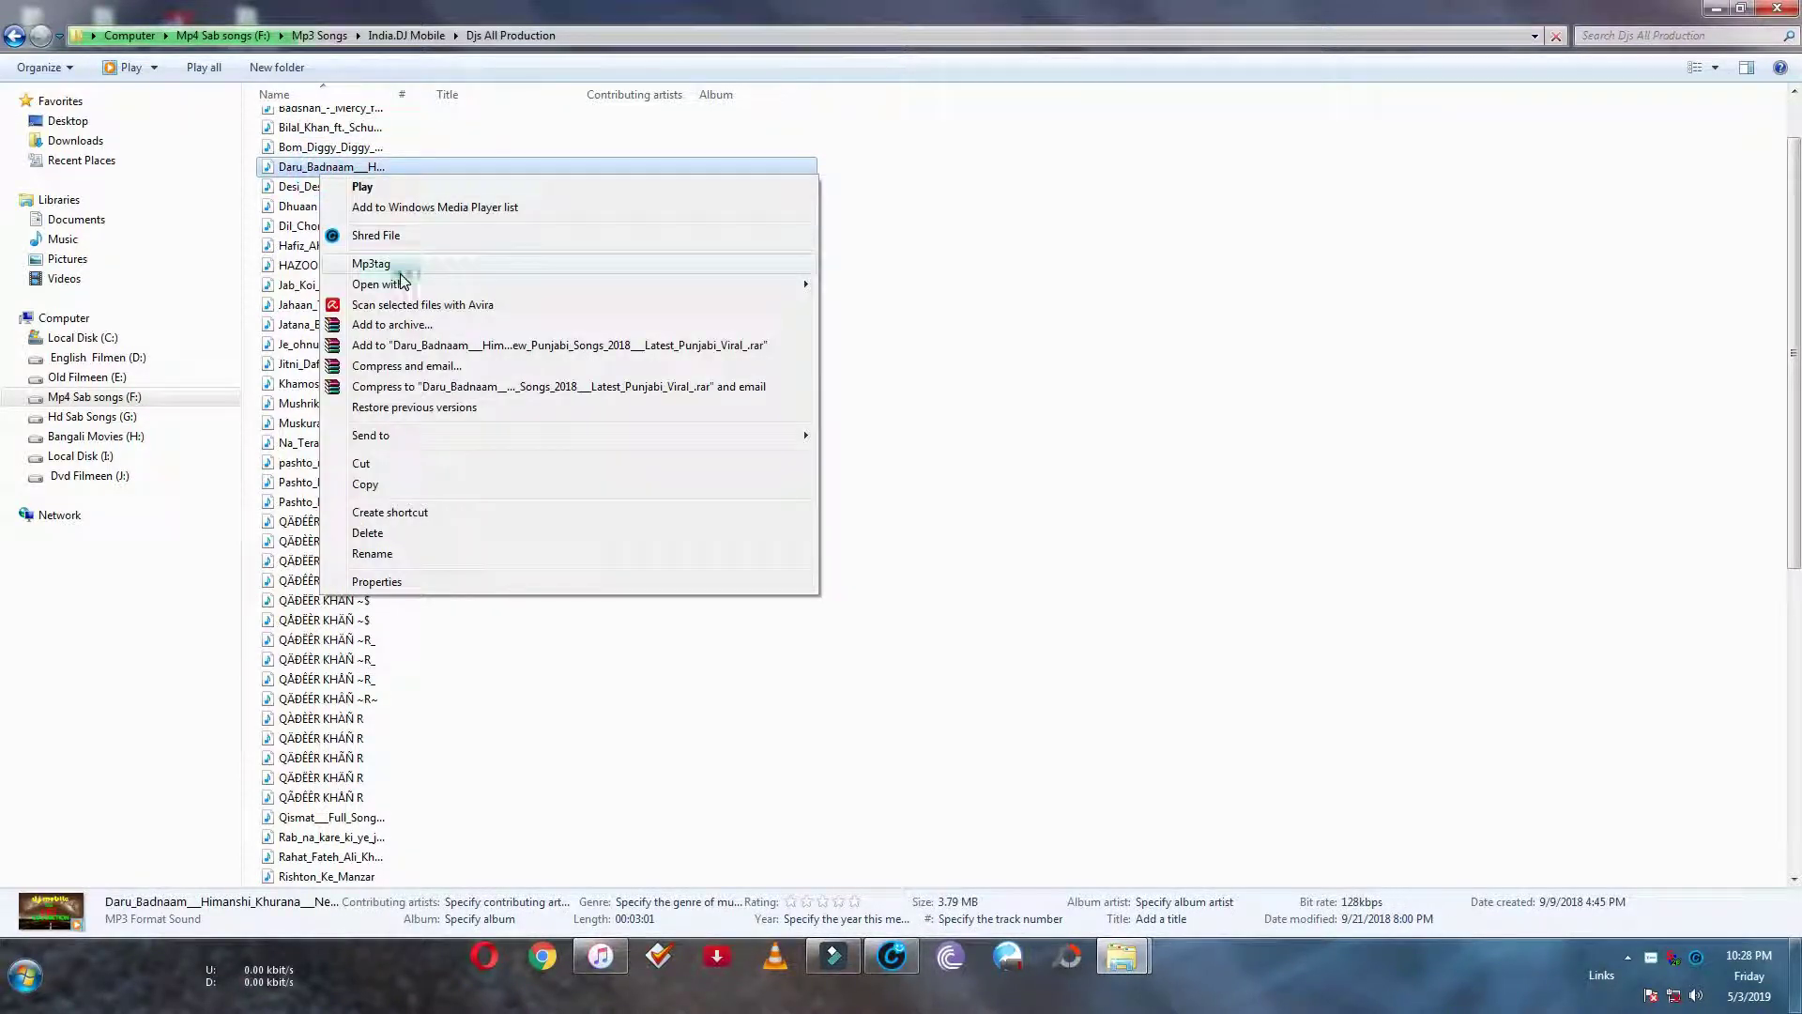
click(402, 255)
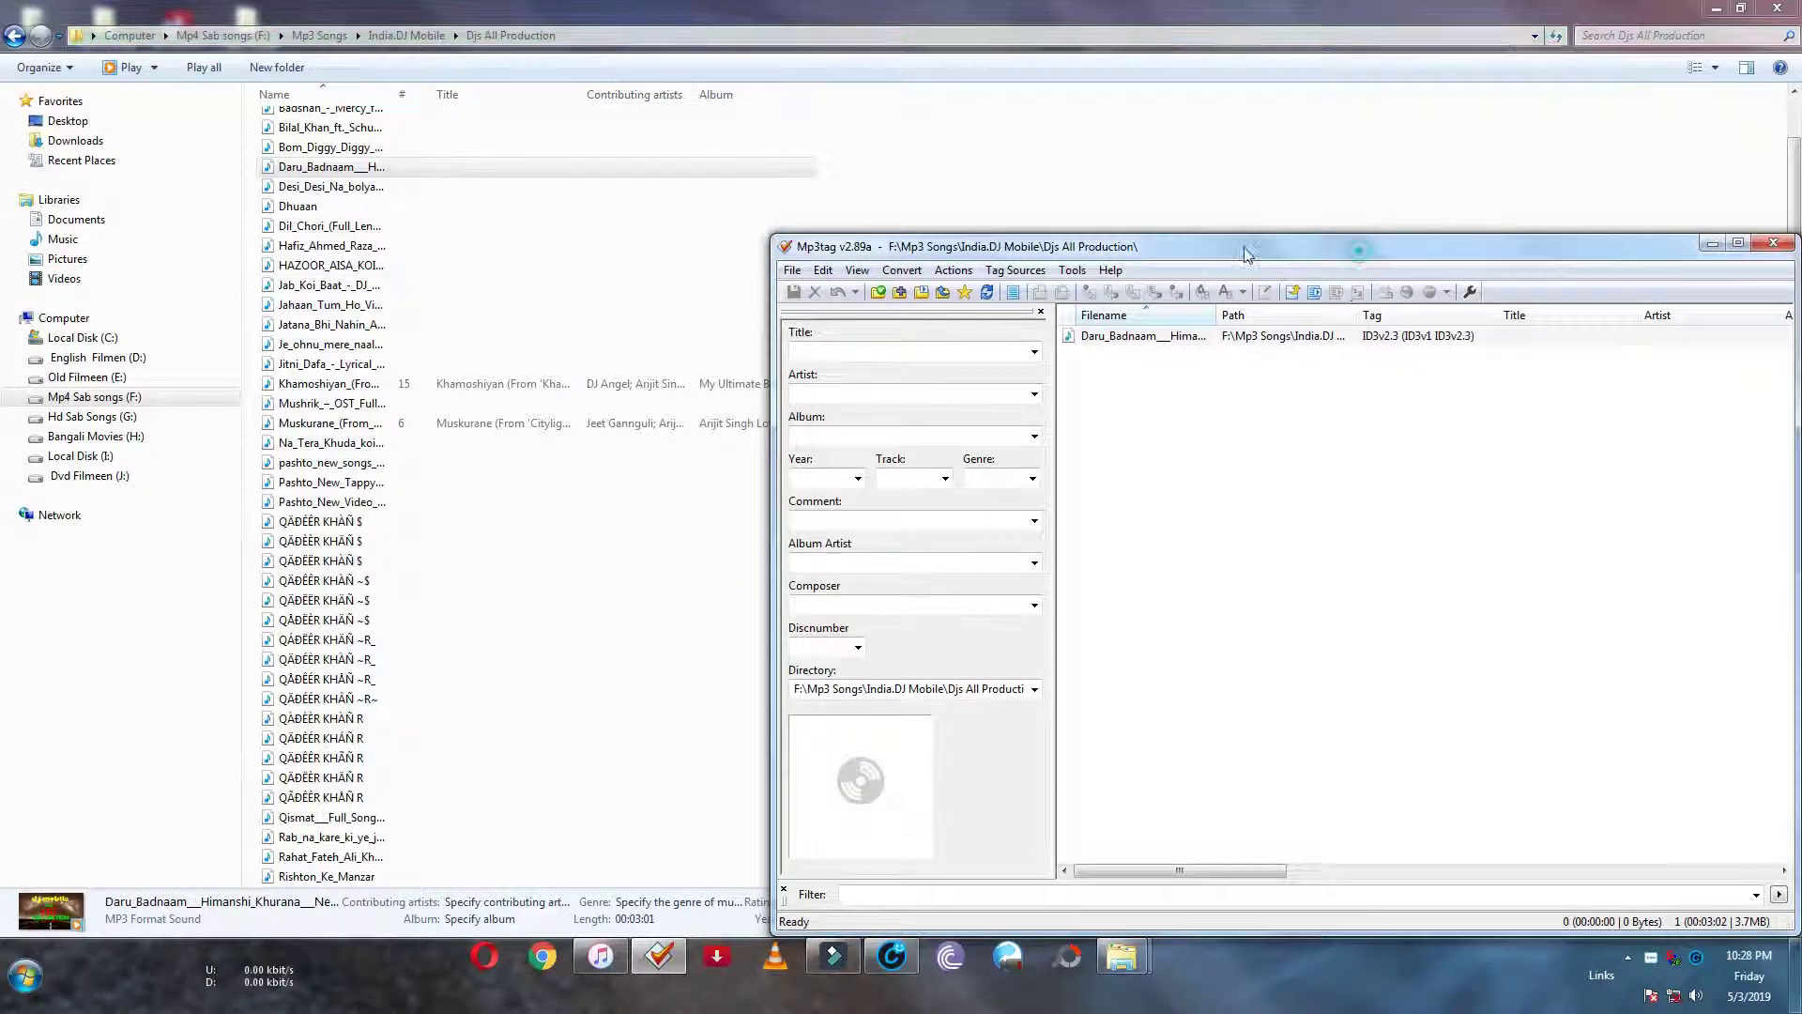
click(1445, 205)
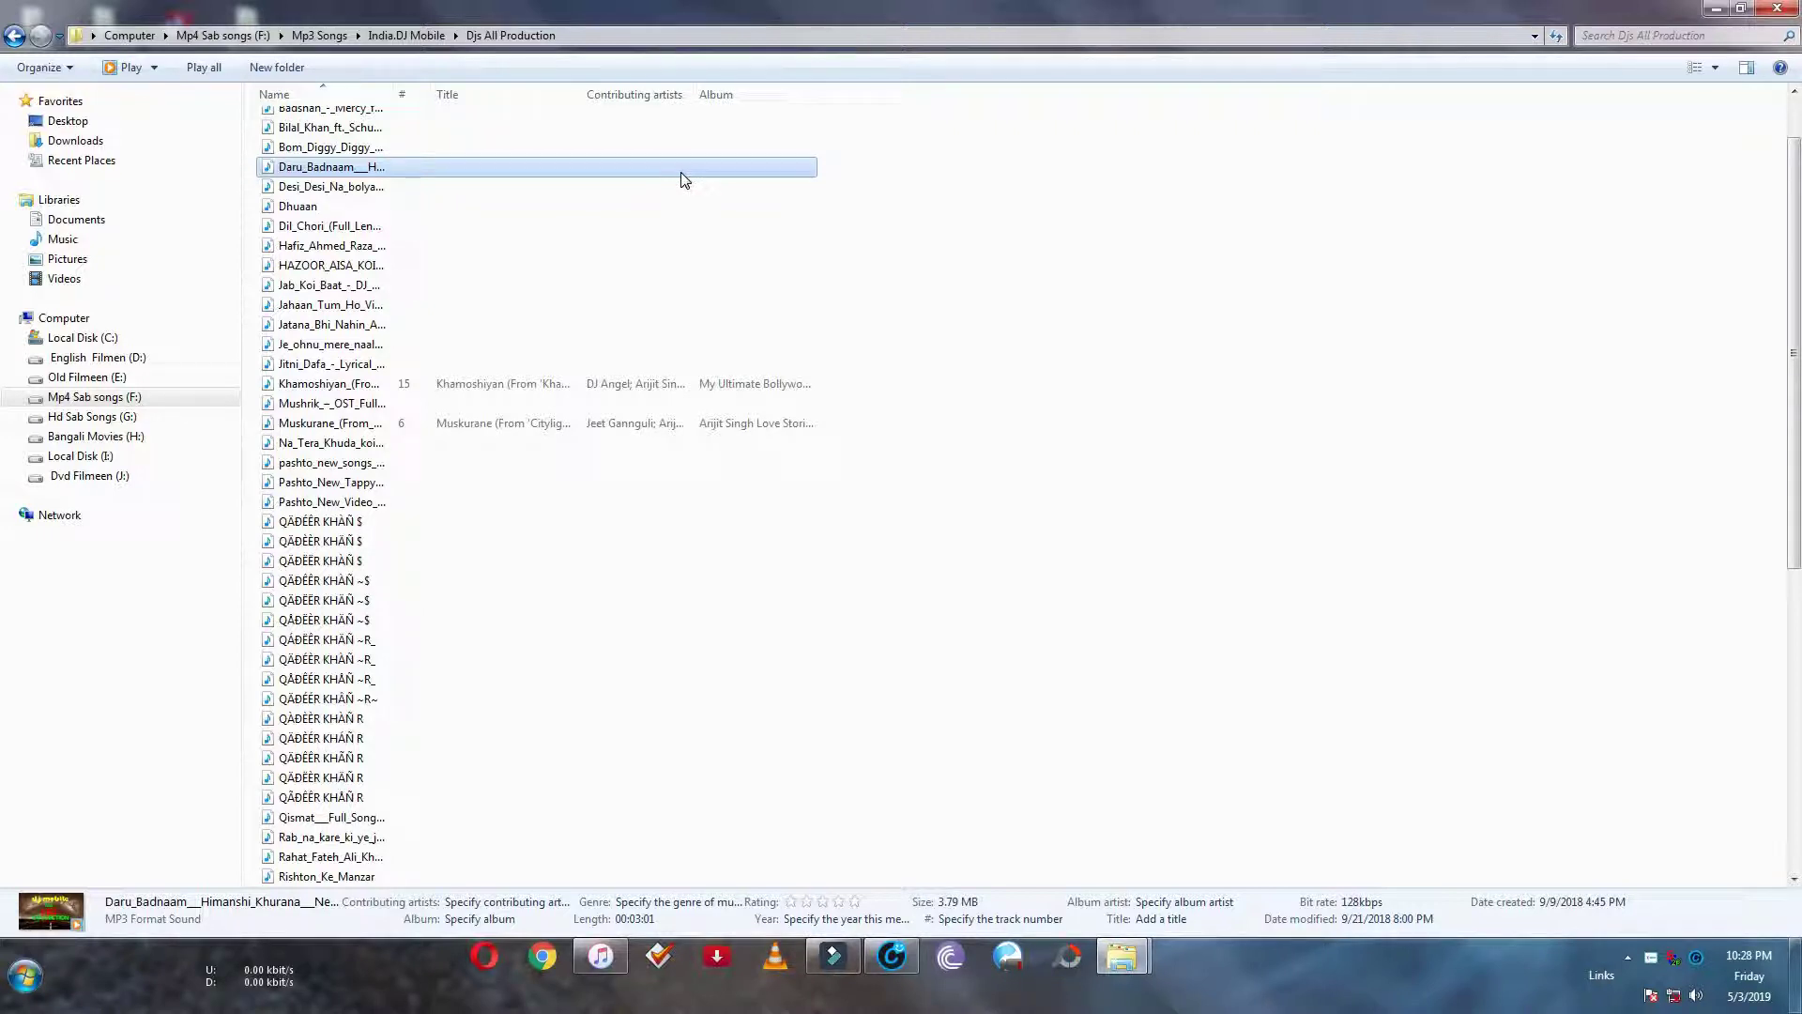
Play Hafiz_Ahmed_Raza_Qadri_-_Khuda_Ki_Azmatain.mp3 in VLC media player to view its cover picture, and pause playback
right_click(331, 248)
mouse_move(397, 369)
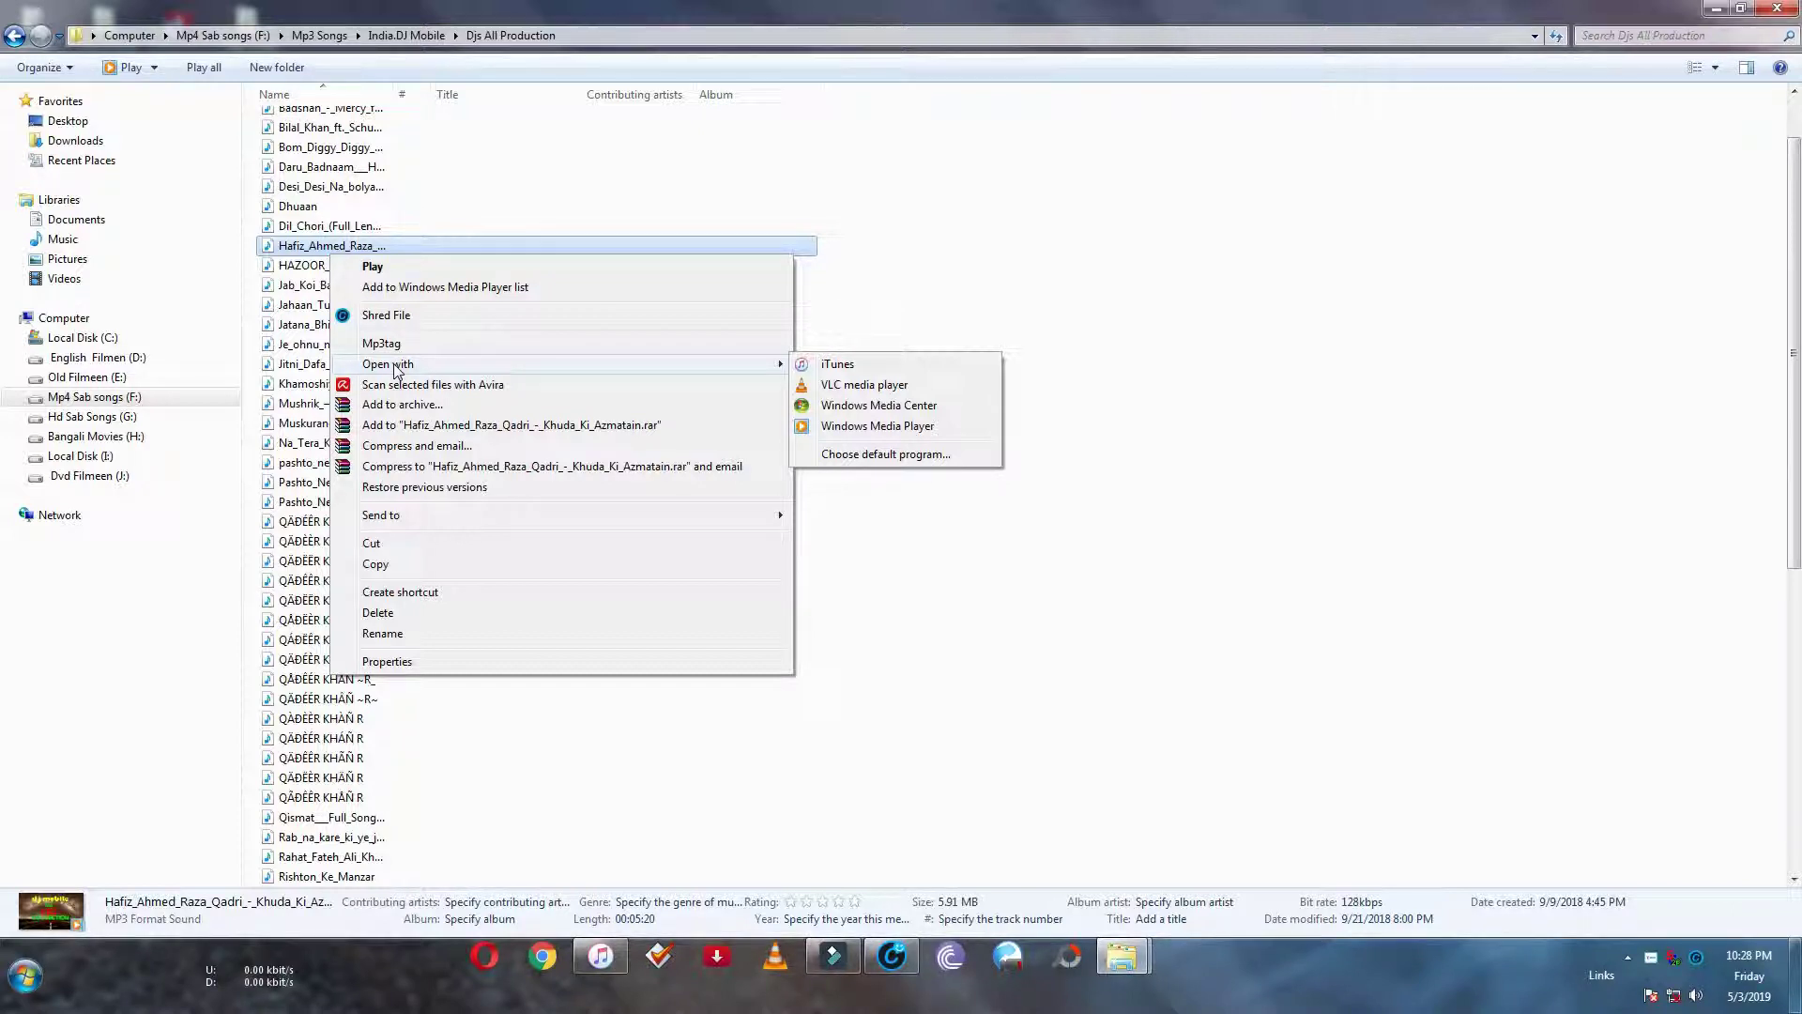
click(864, 385)
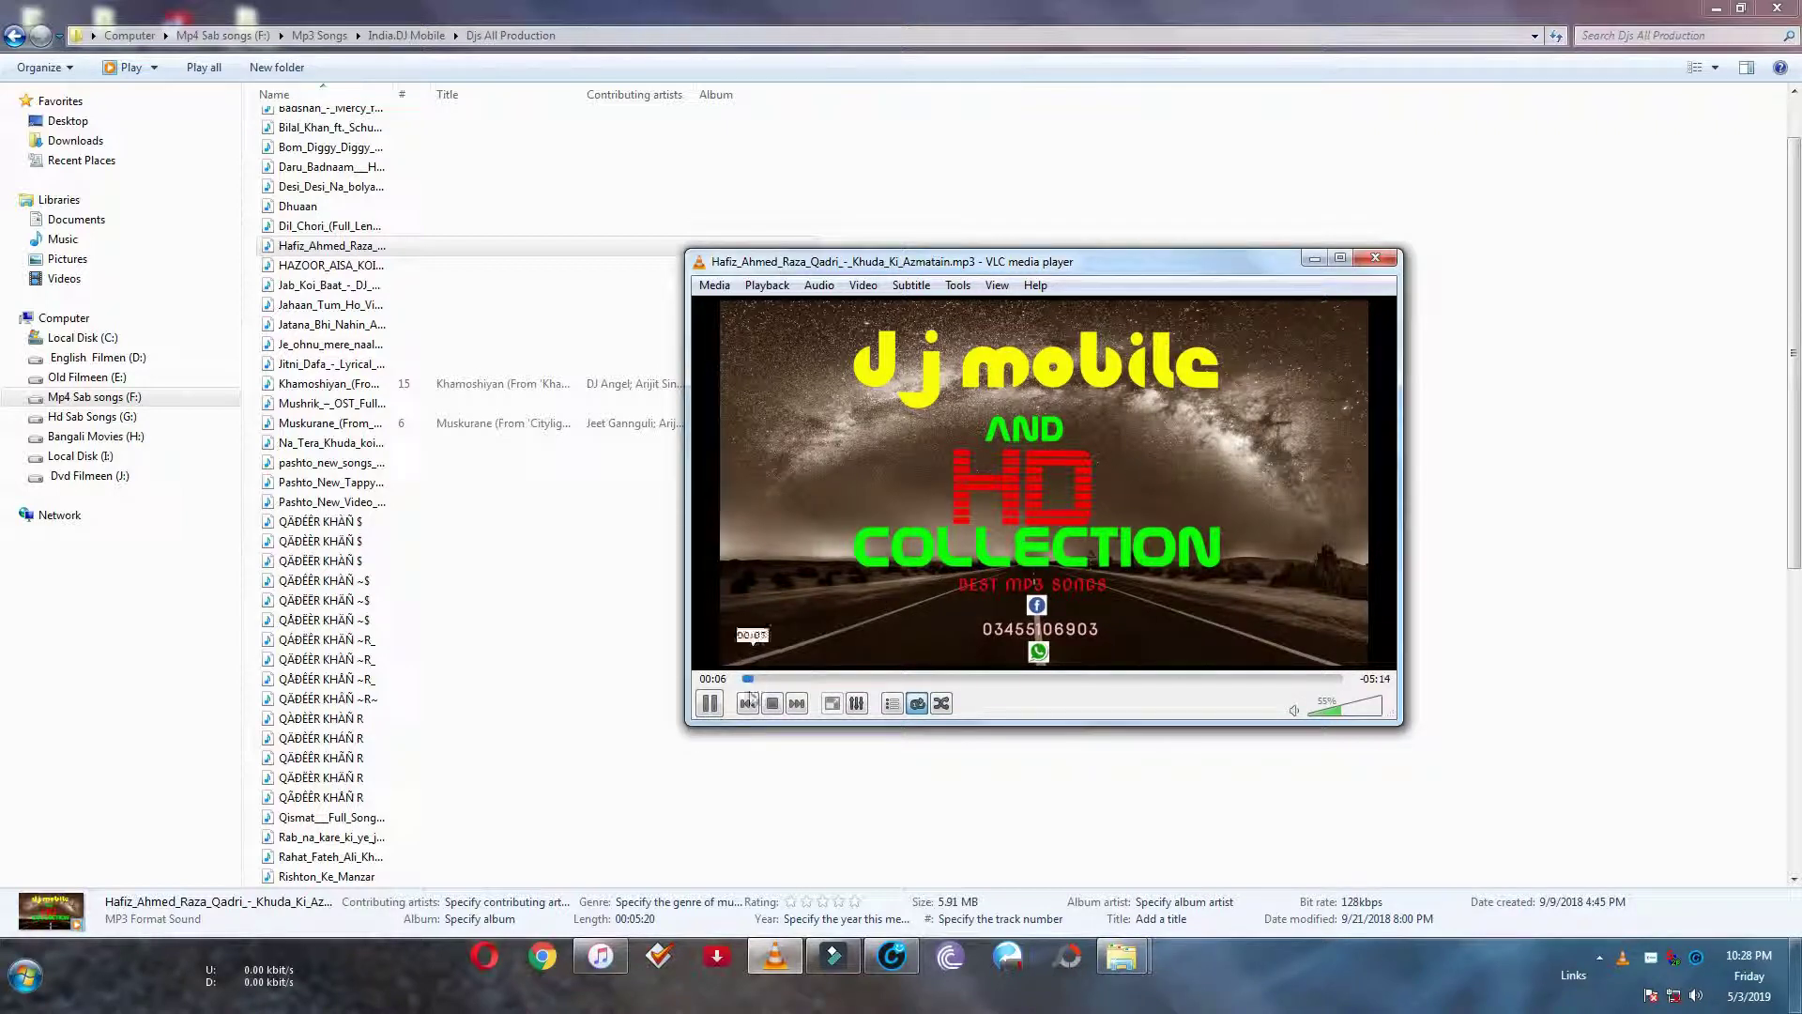
click(710, 704)
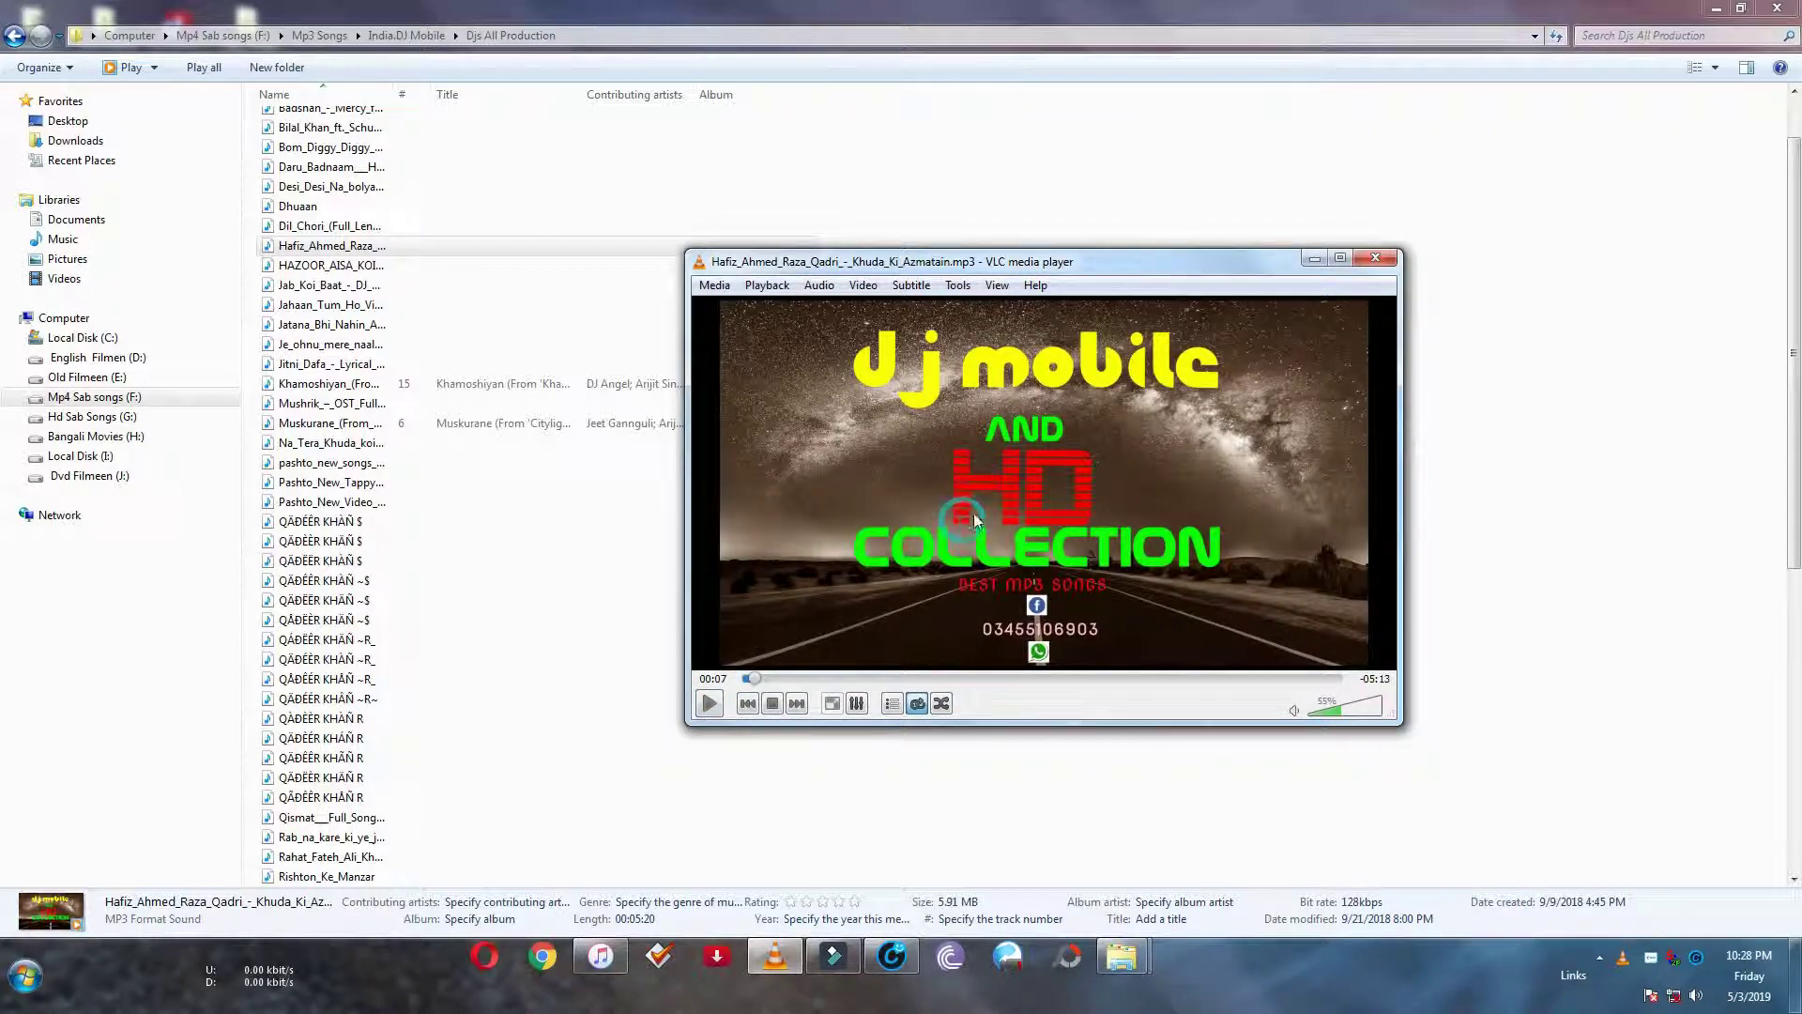
Close the current song, return to the desktop, and play My Video2 in VLC media player to check for a cover picture before closing it
click(1375, 260)
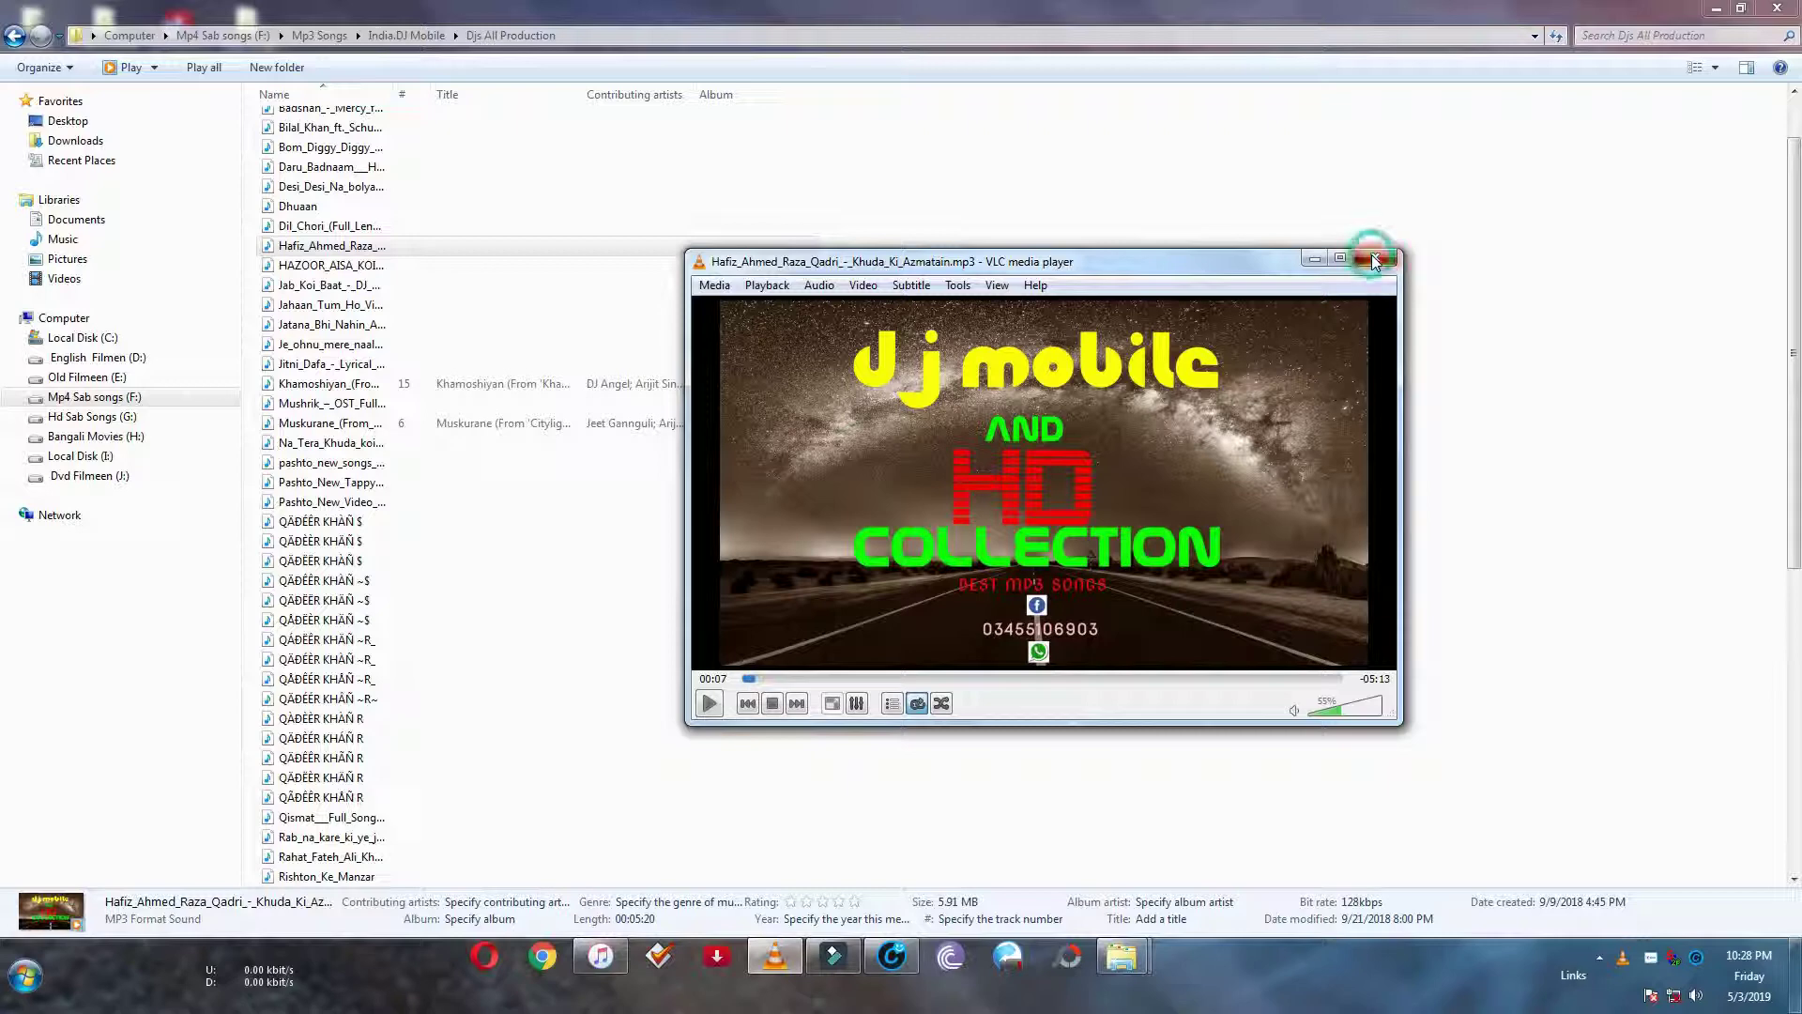
click(1727, 9)
right_click(234, 420)
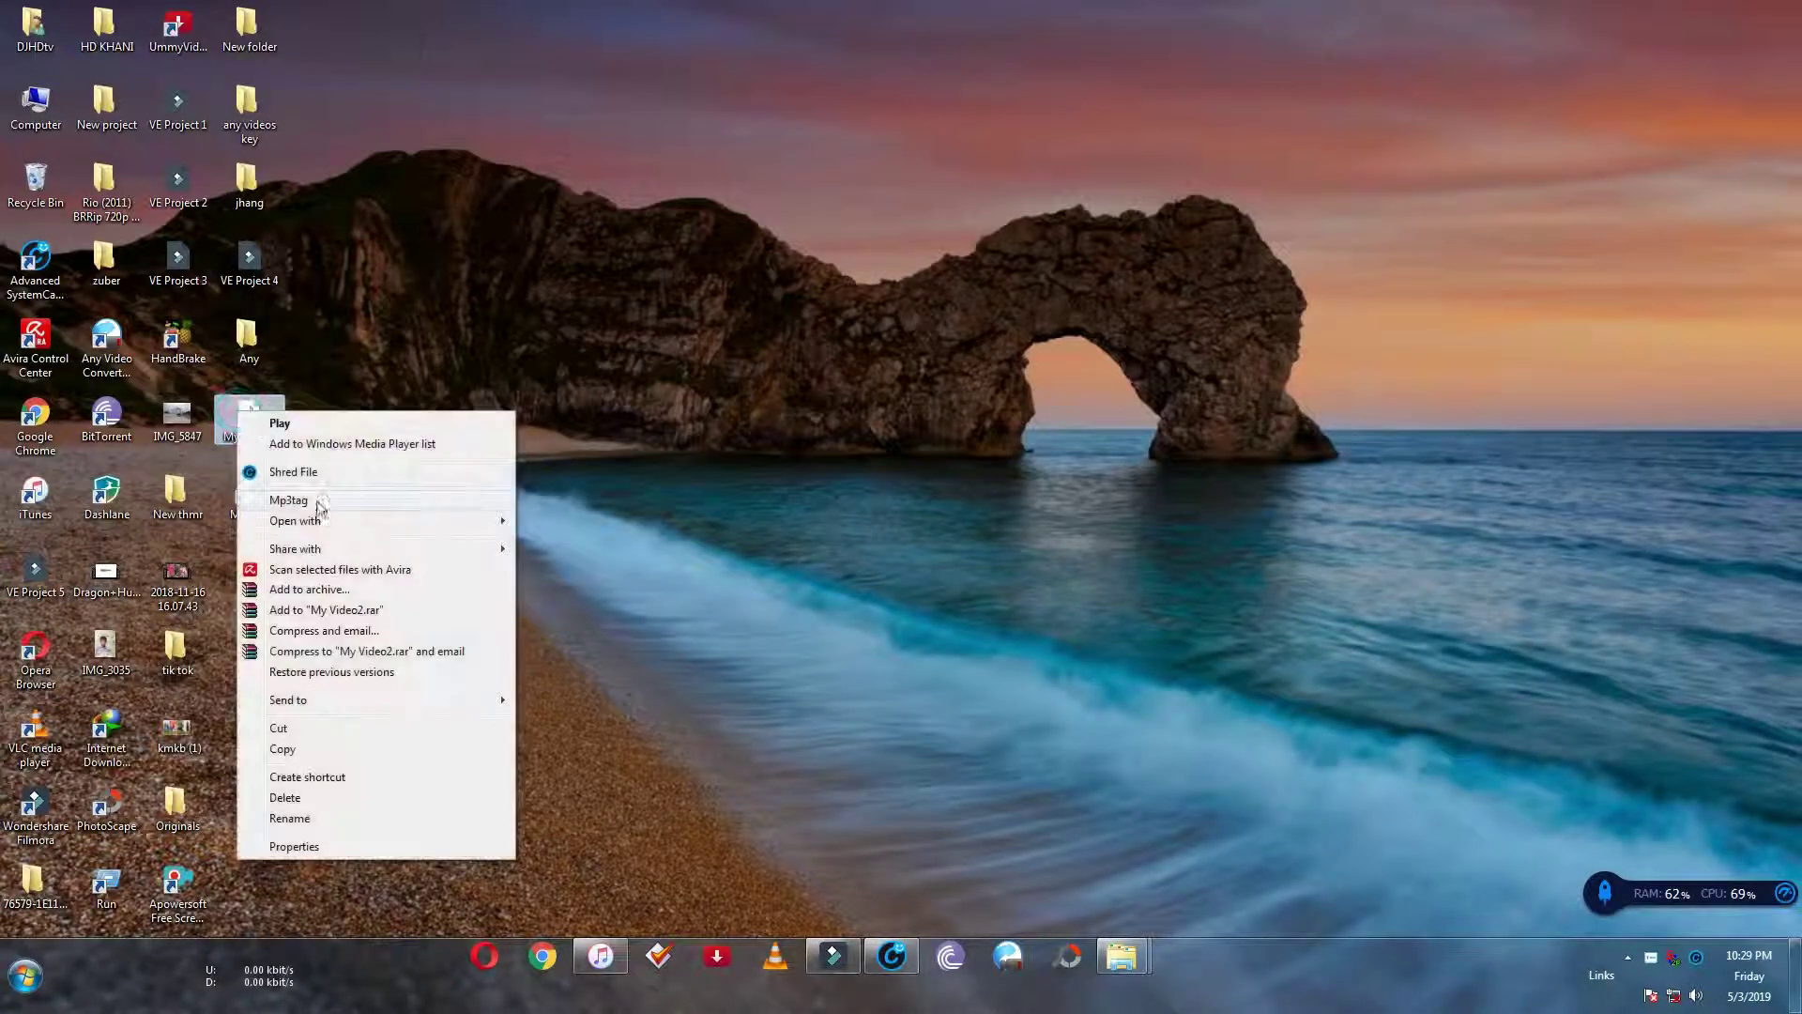
click(319, 525)
click(634, 540)
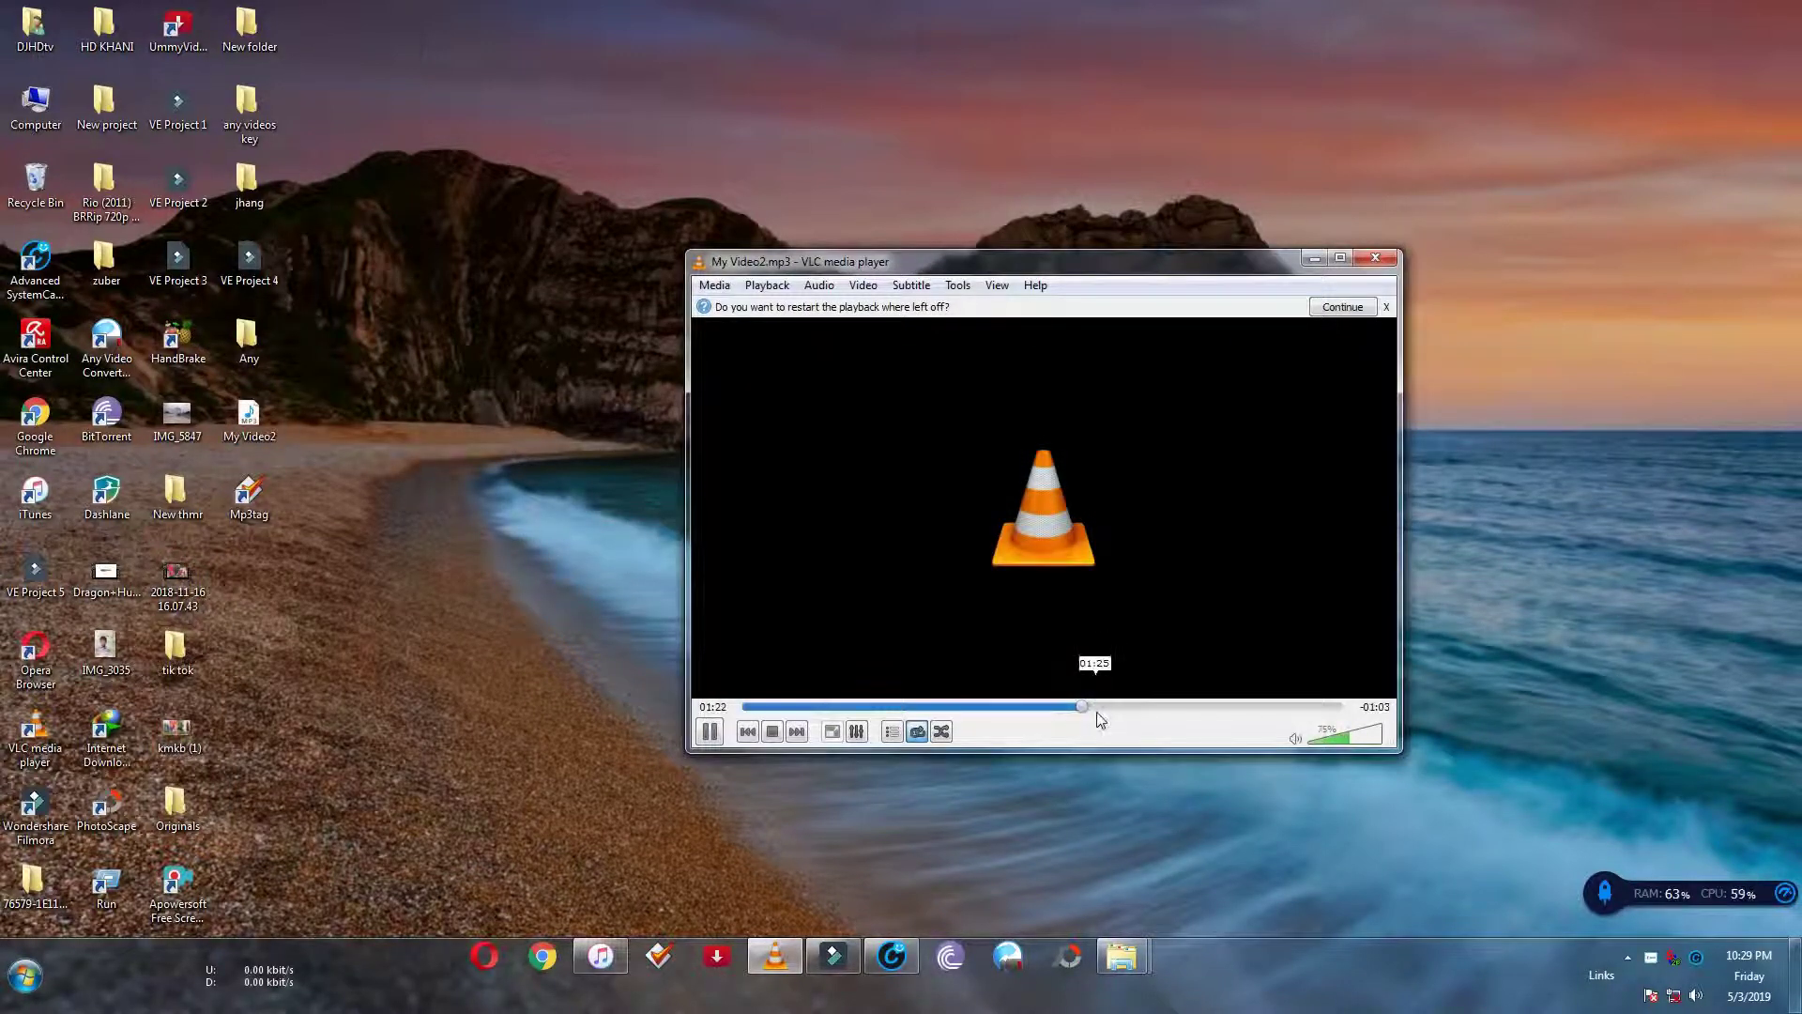
click(1180, 706)
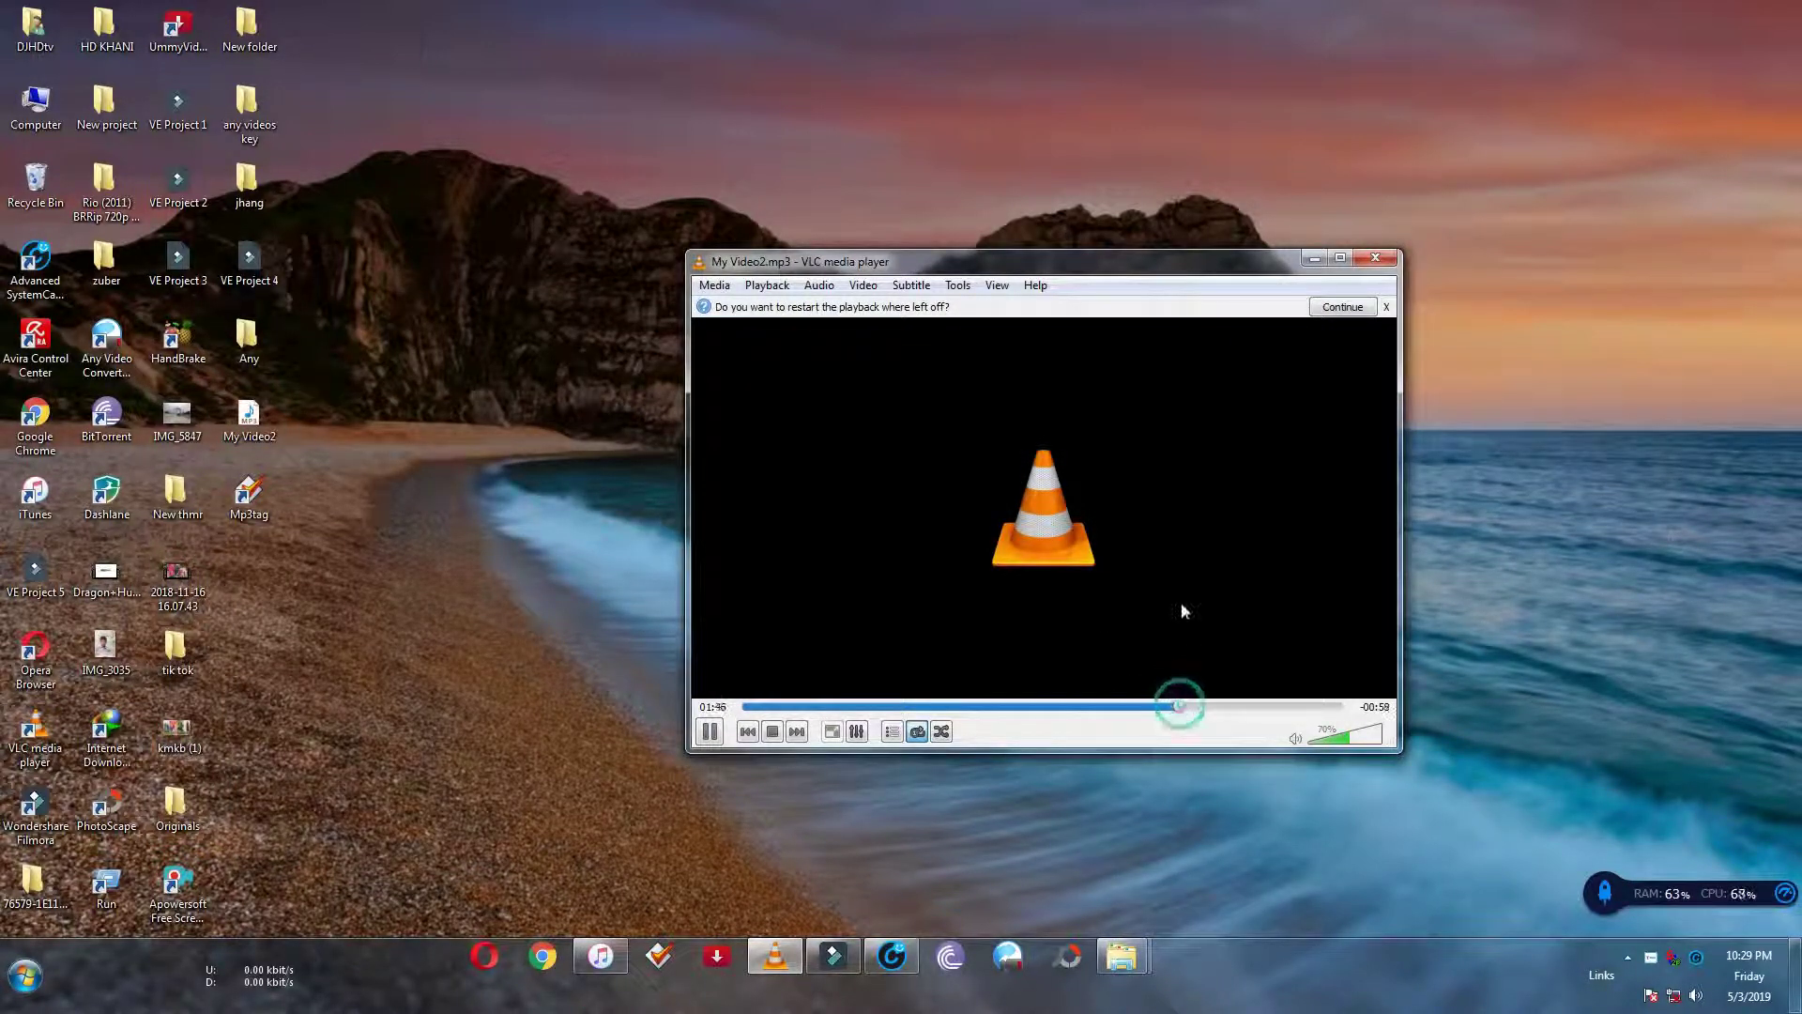
scroll(1181, 602, down, 3)
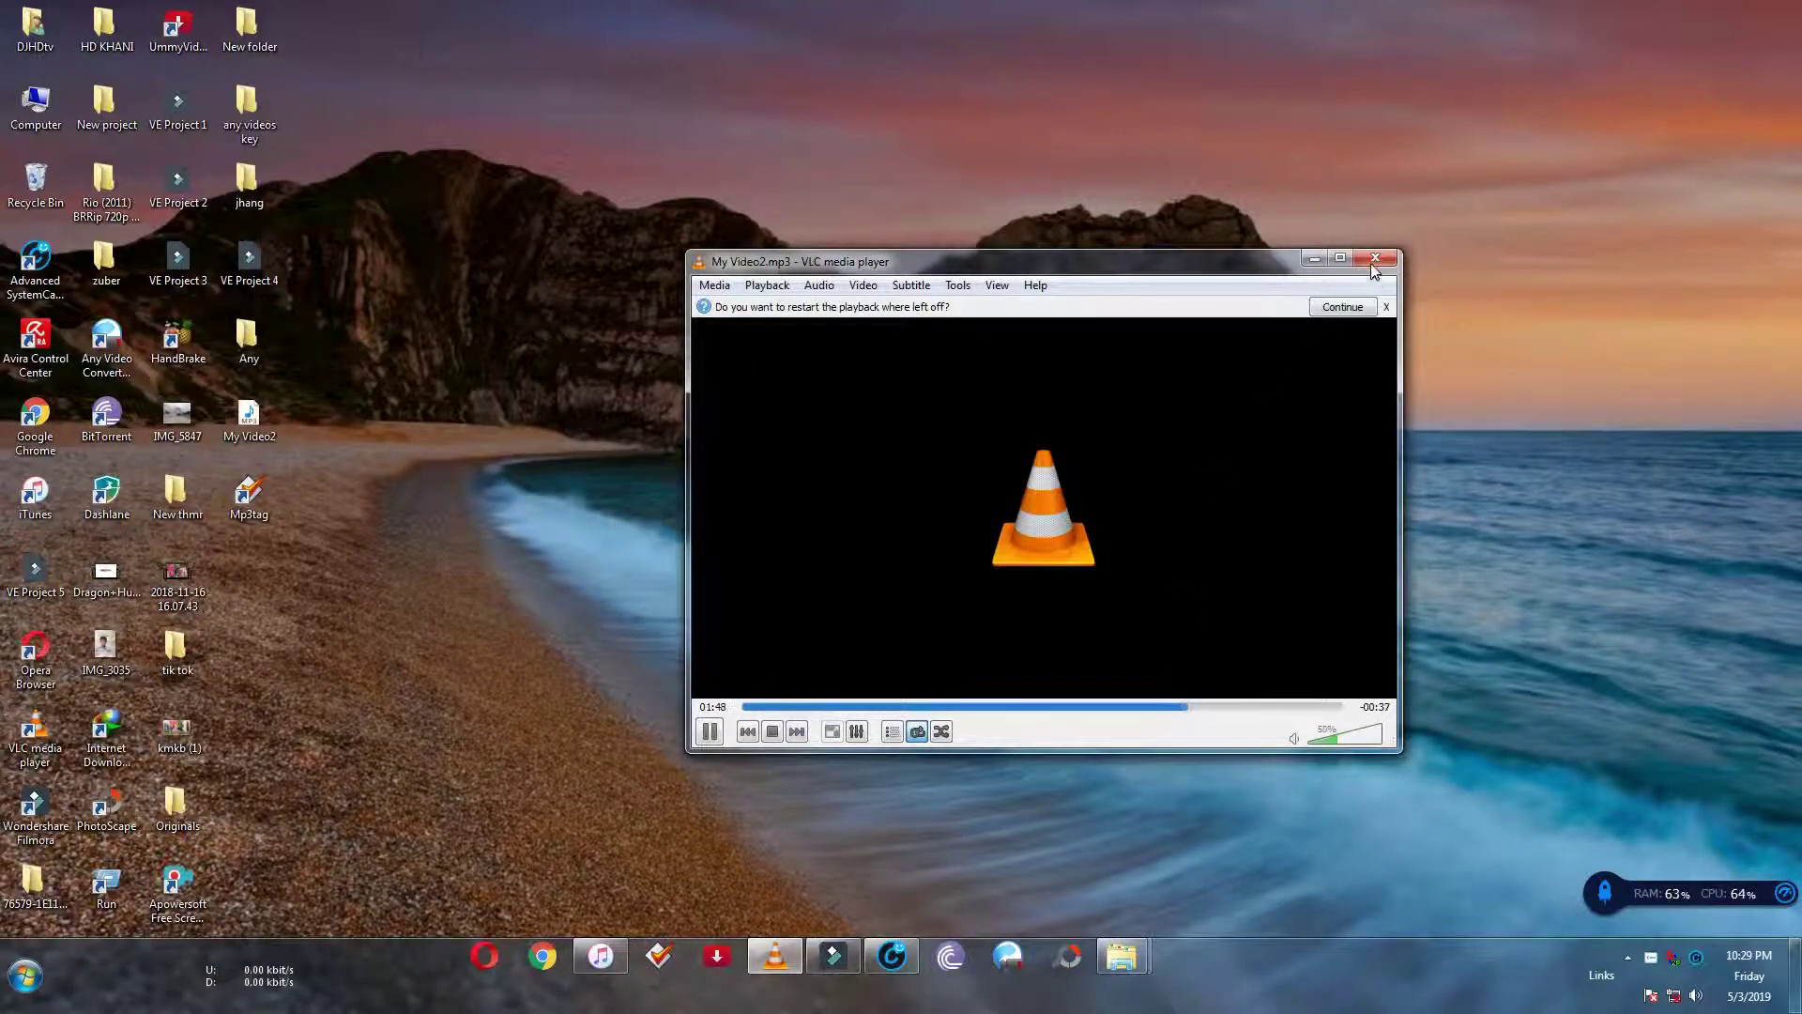
click(1374, 257)
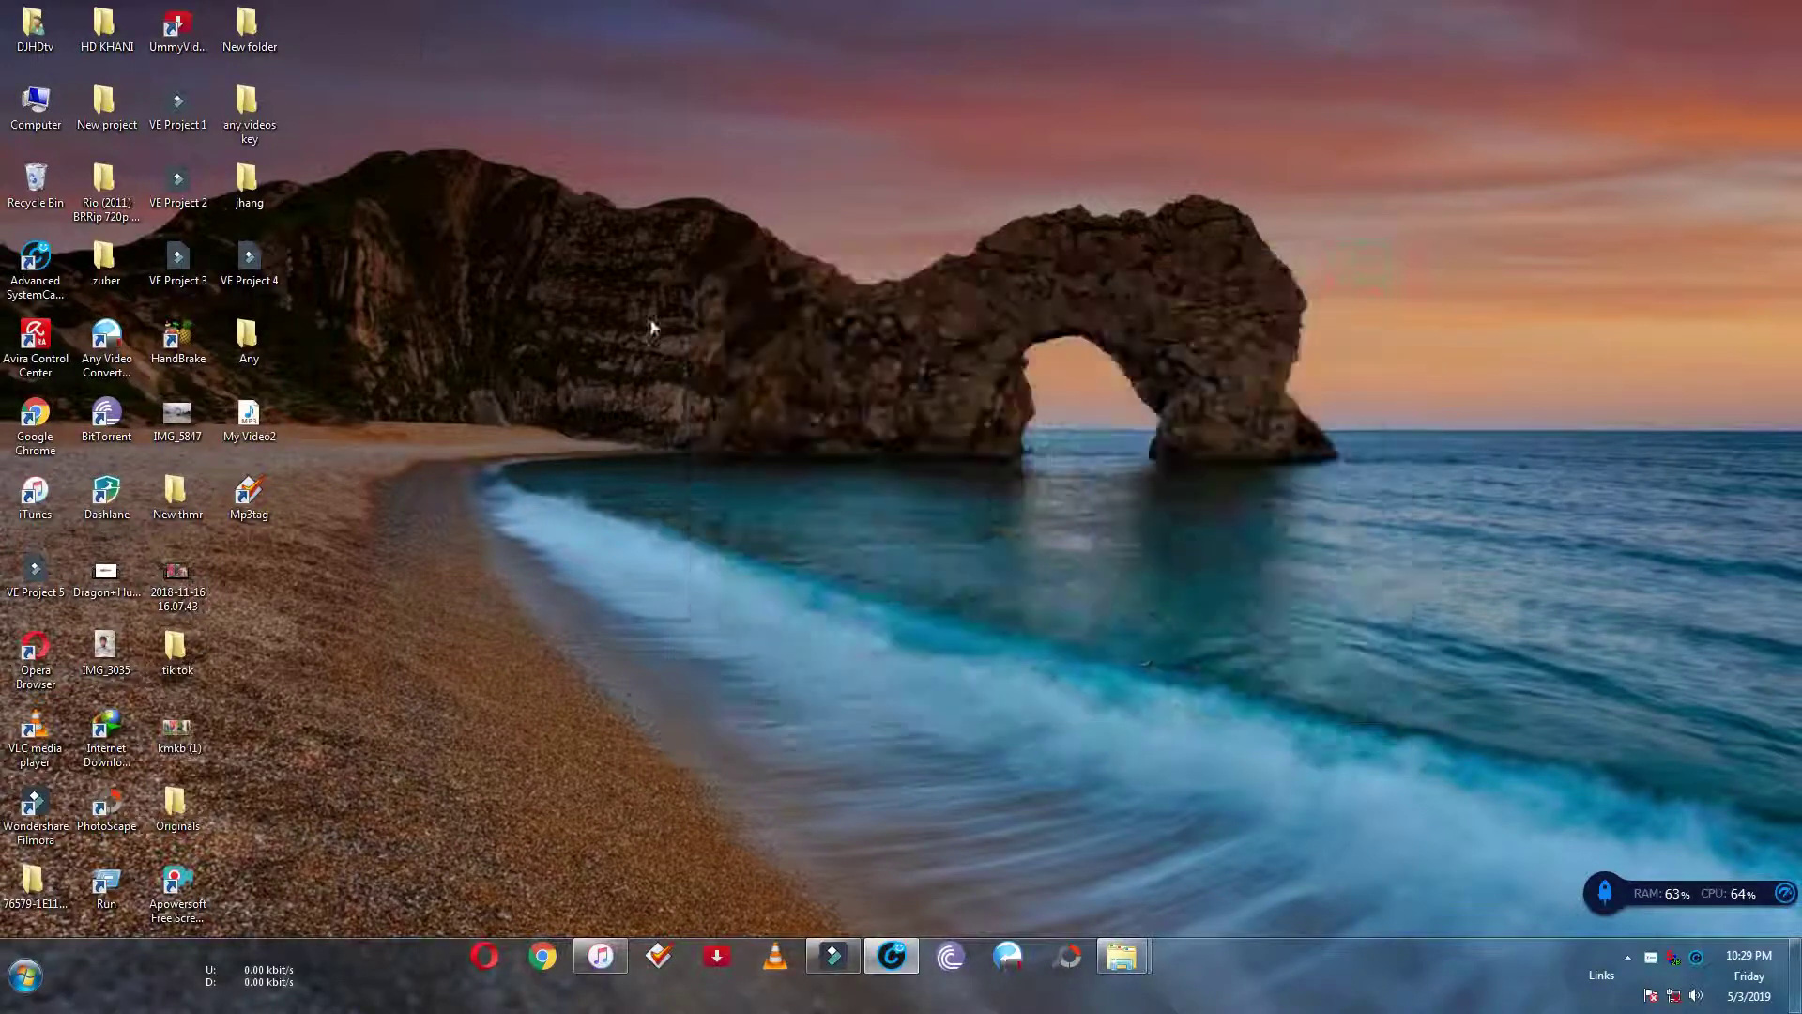
Load My Video2 from the desktop in Mp3tag and set its title to "how to sound"
right_click(250, 410)
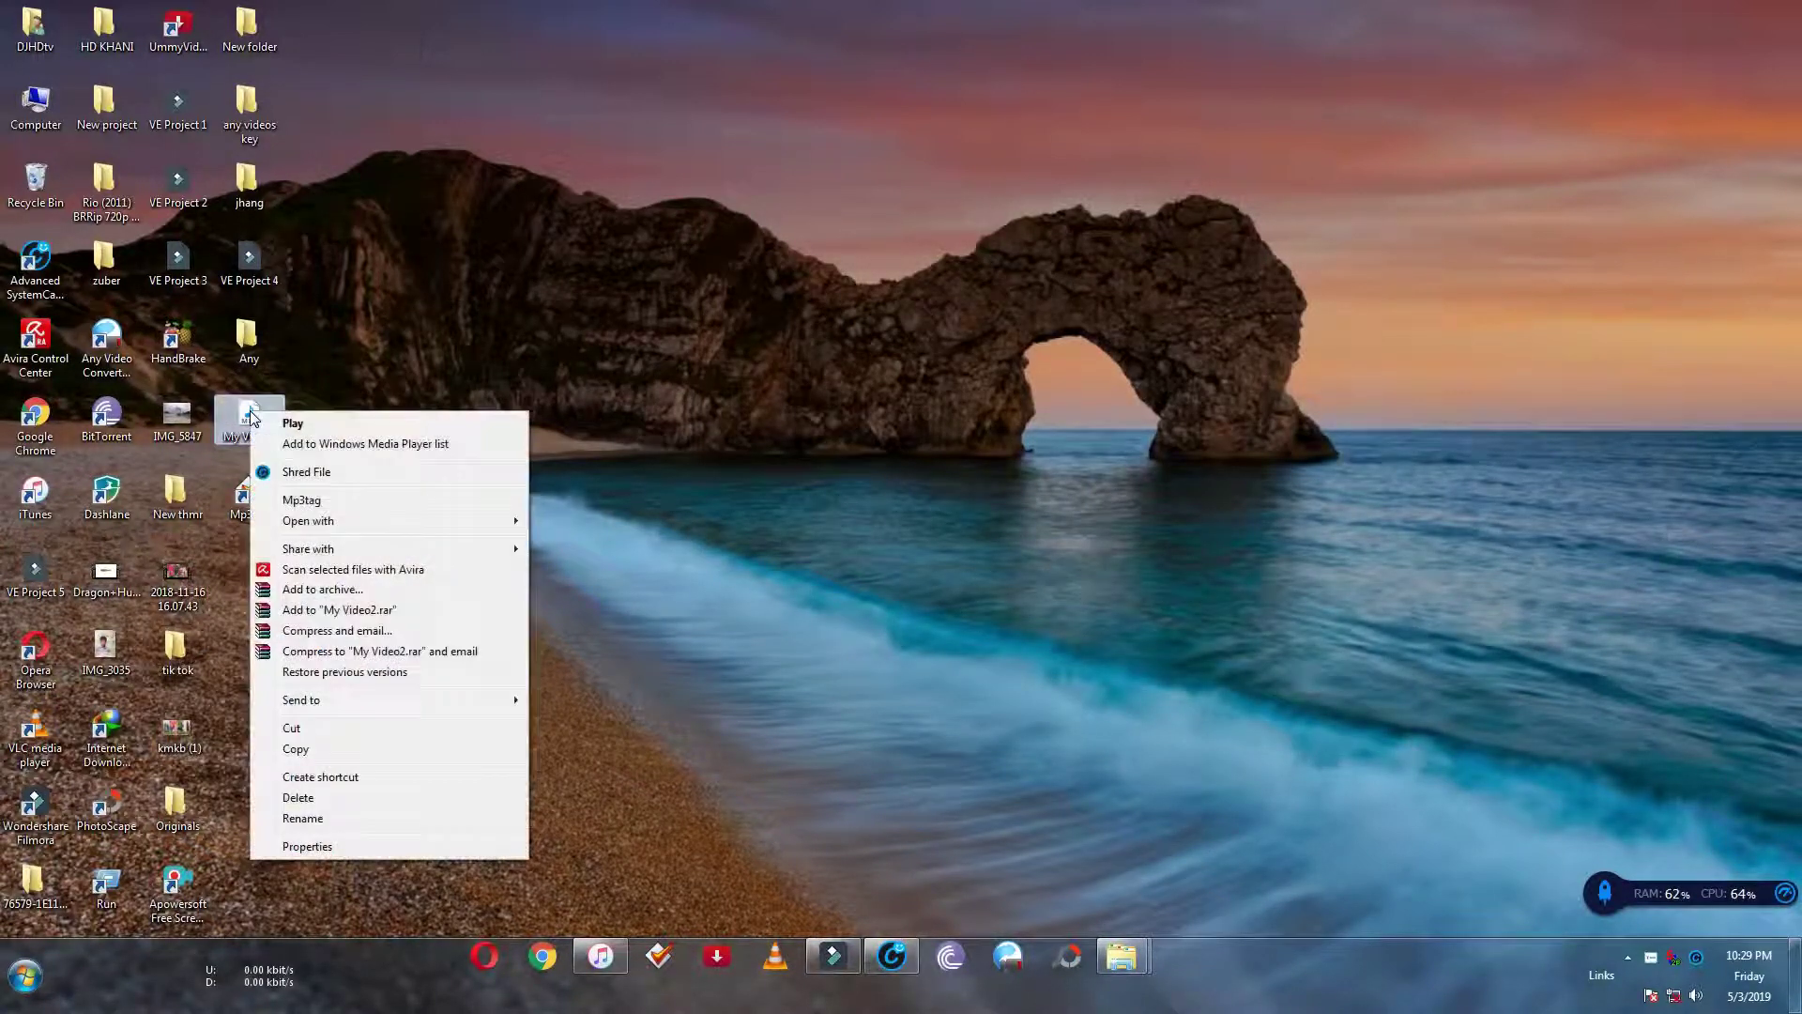
click(311, 504)
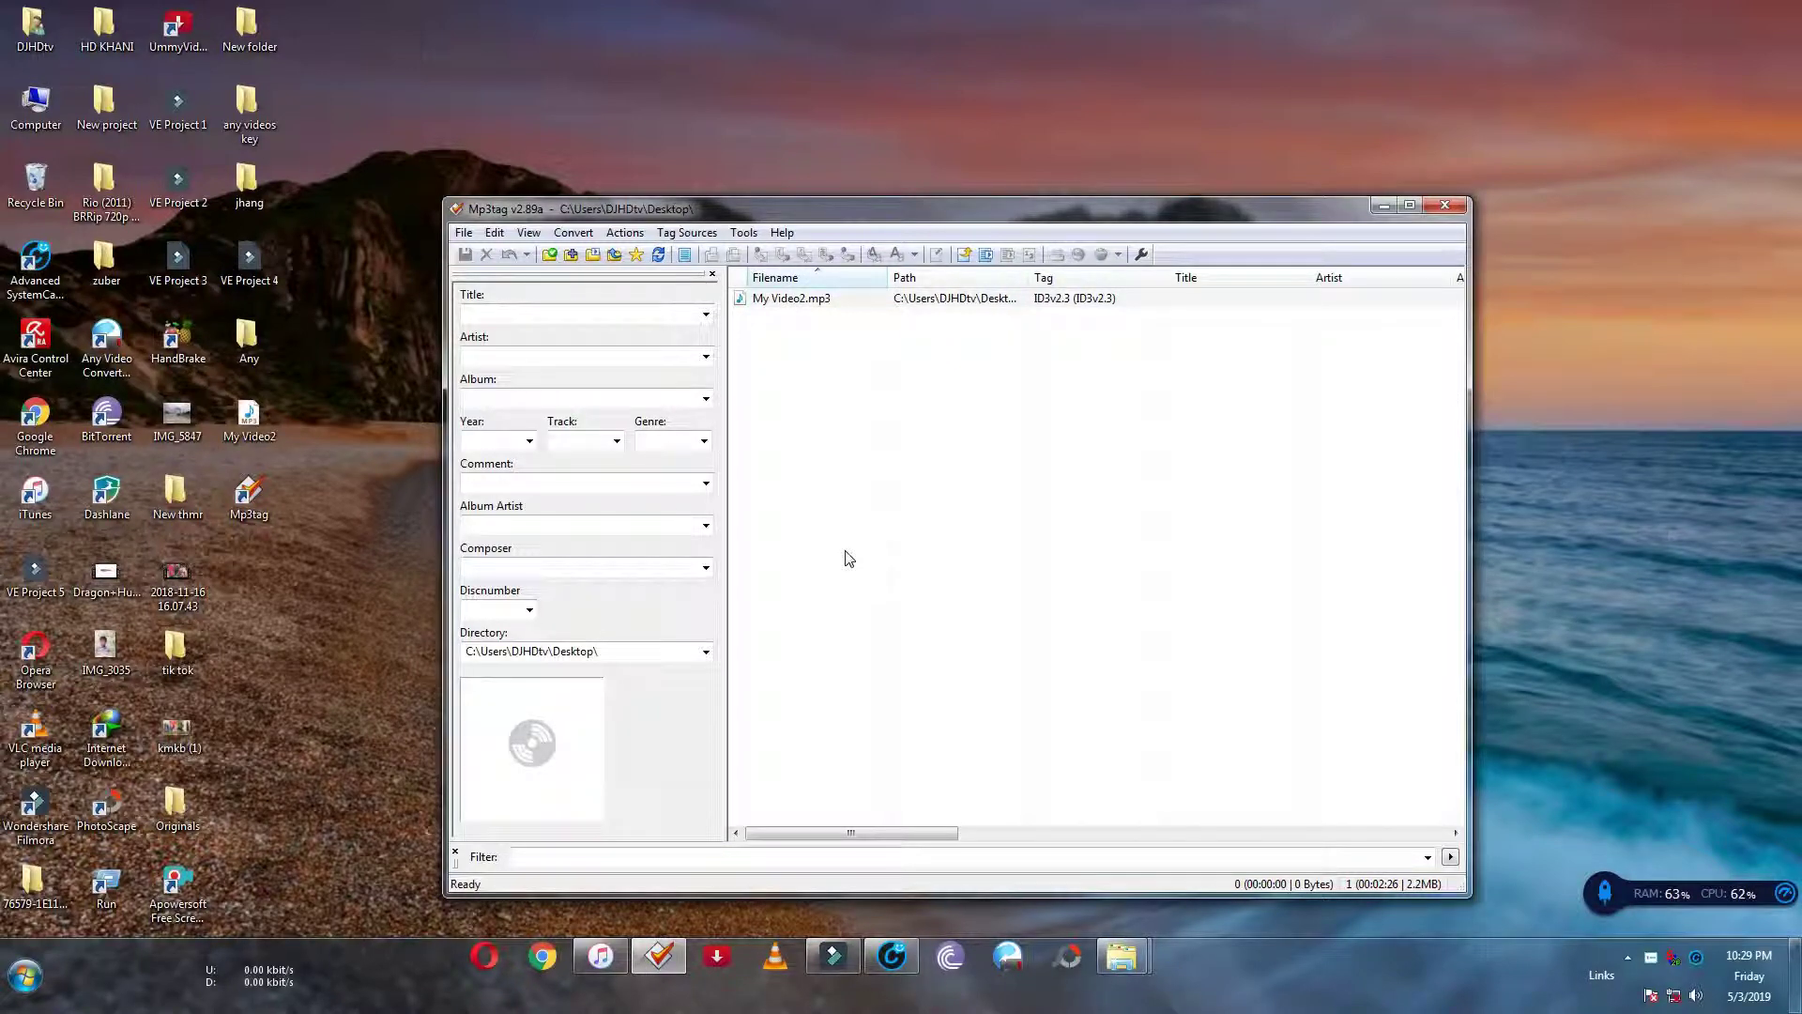
click(824, 303)
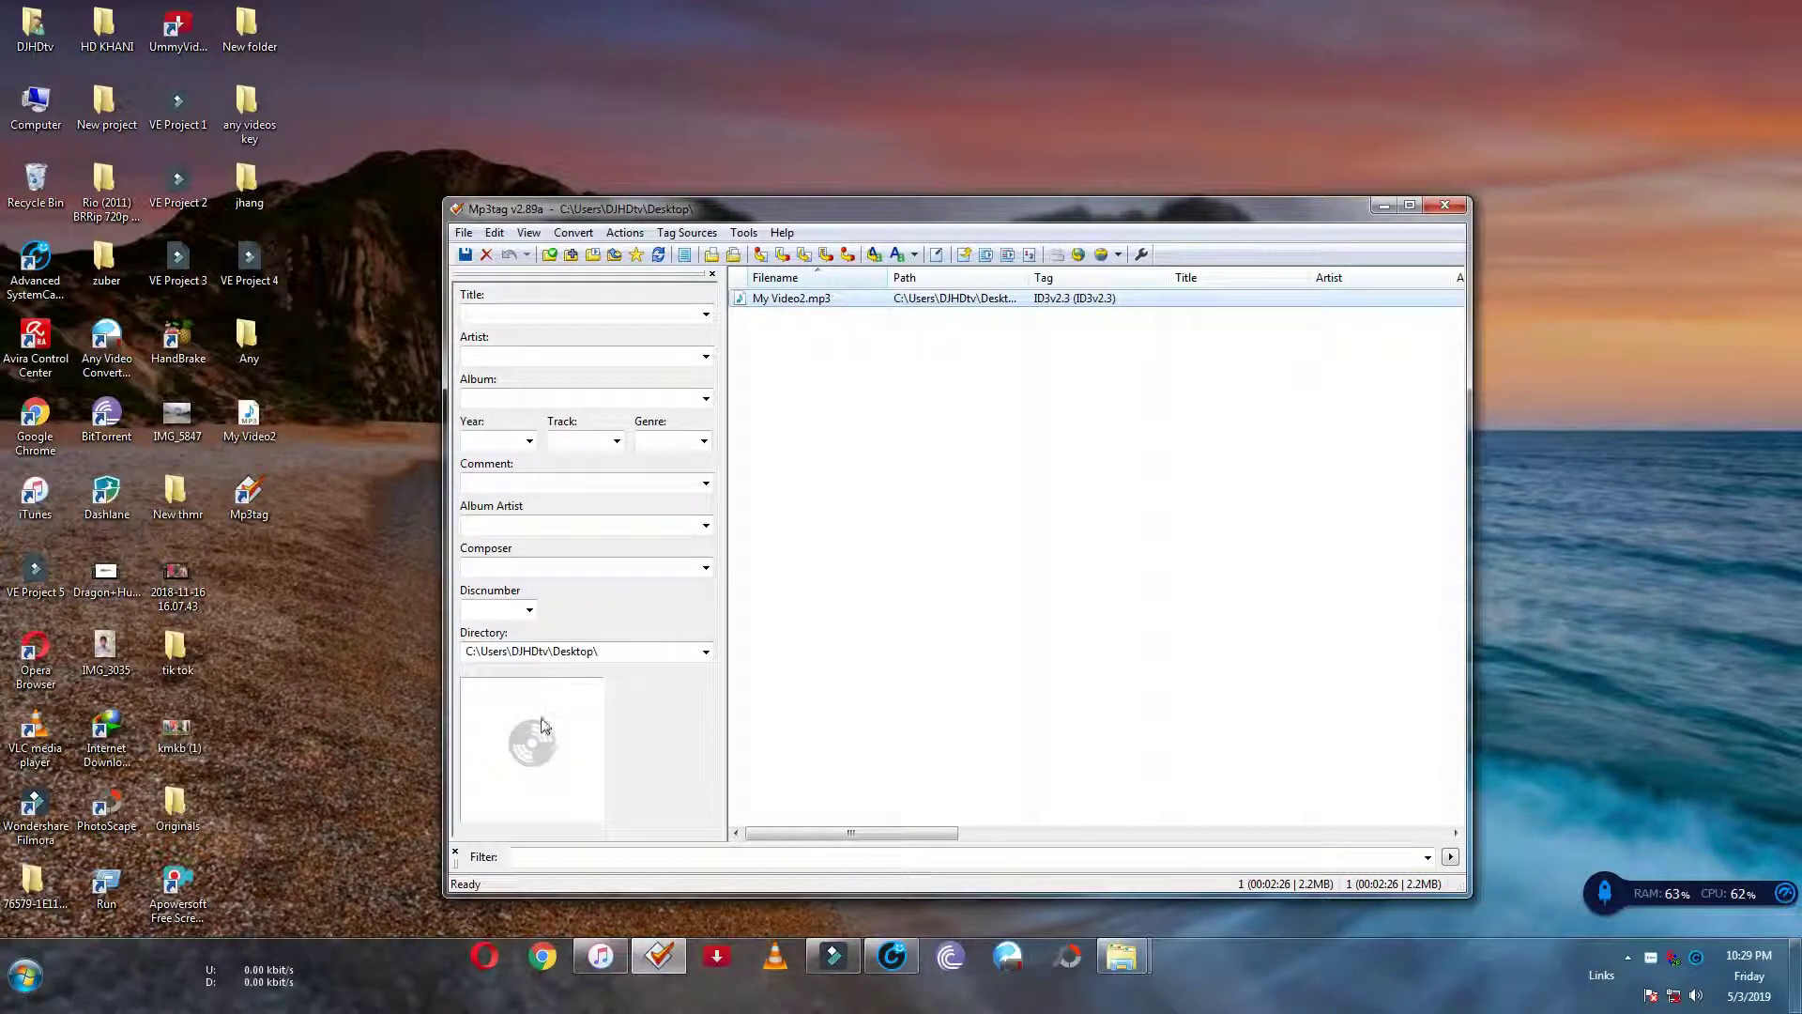
click(488, 313)
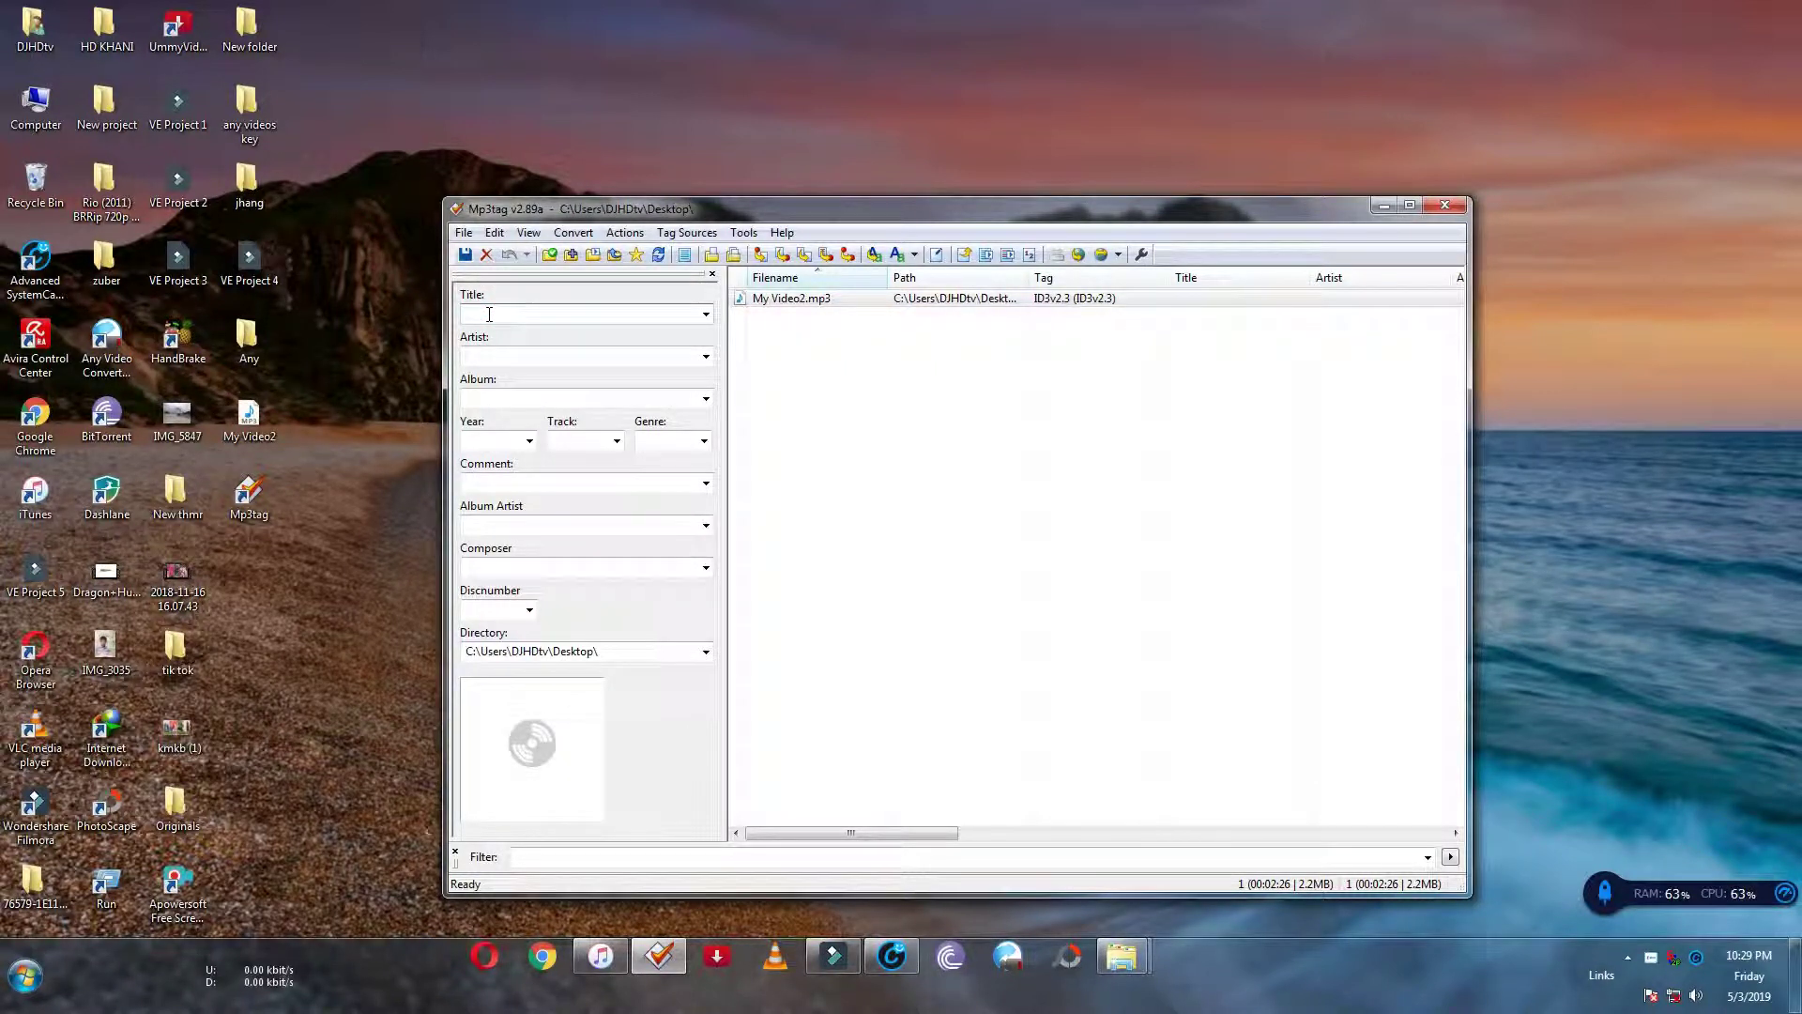
text(how to aso)
key(BackSpace)
key(BackSpace)
click(541, 356)
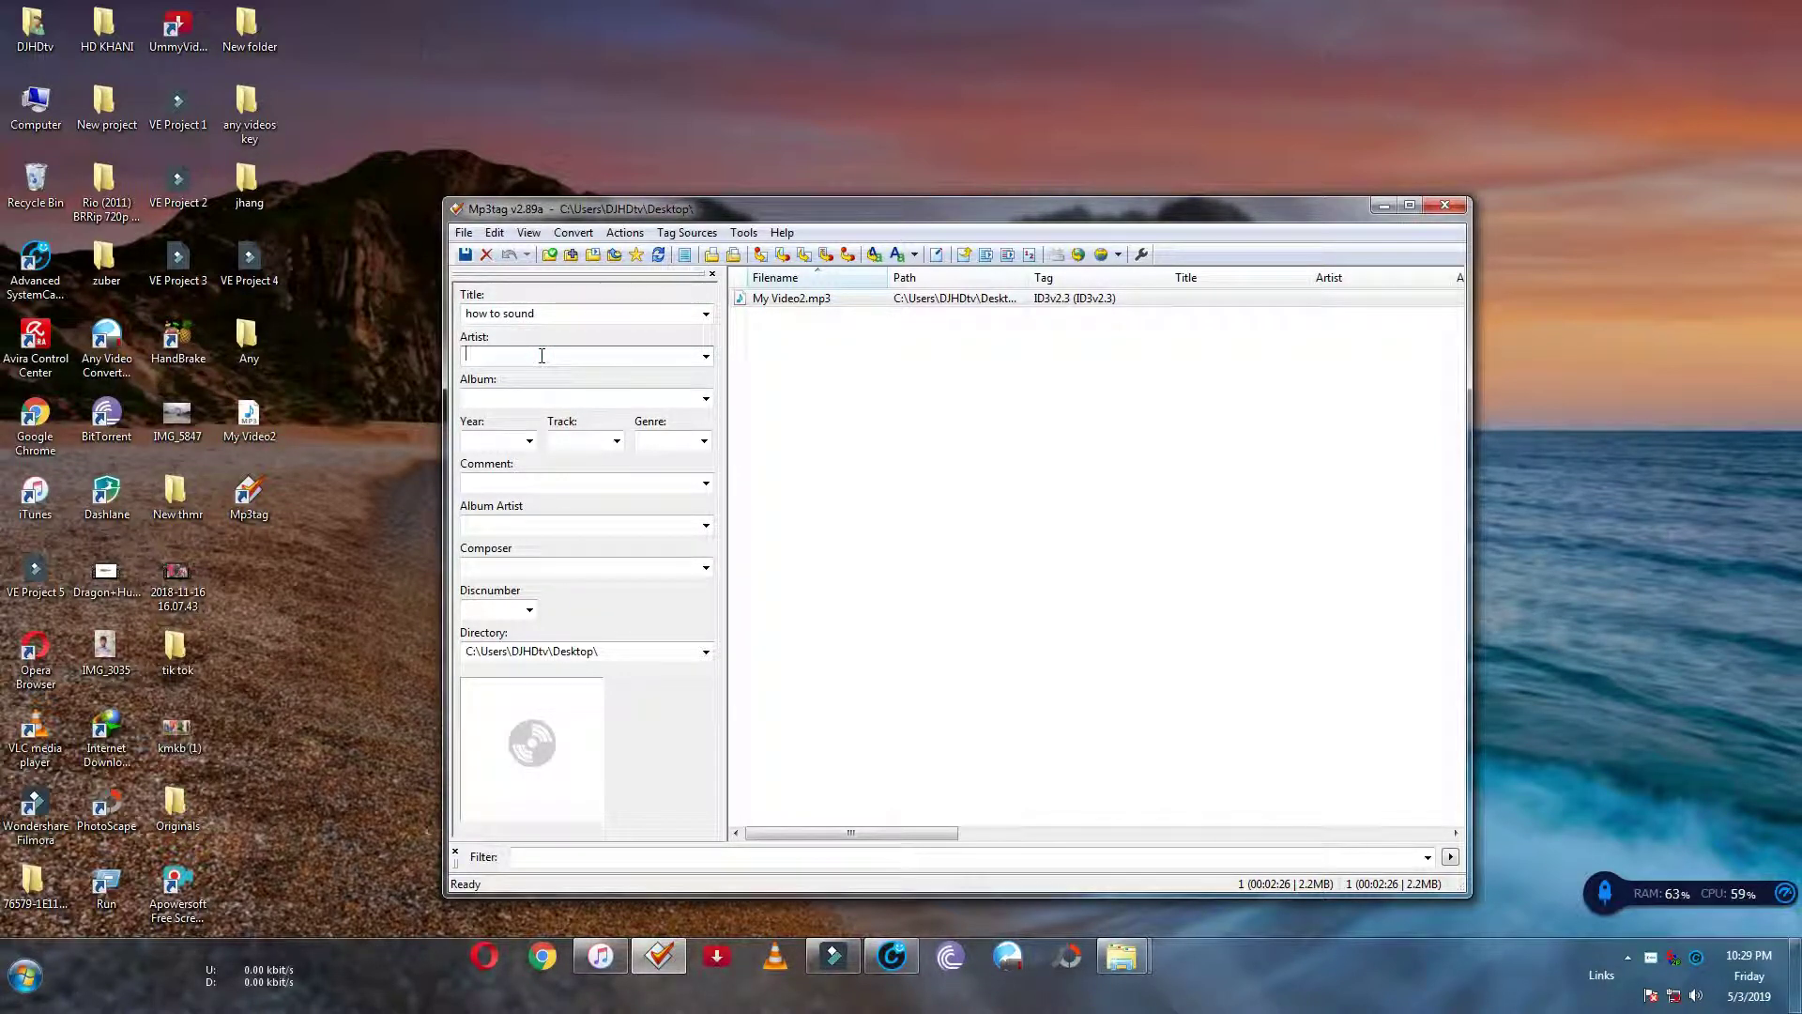
click(547, 396)
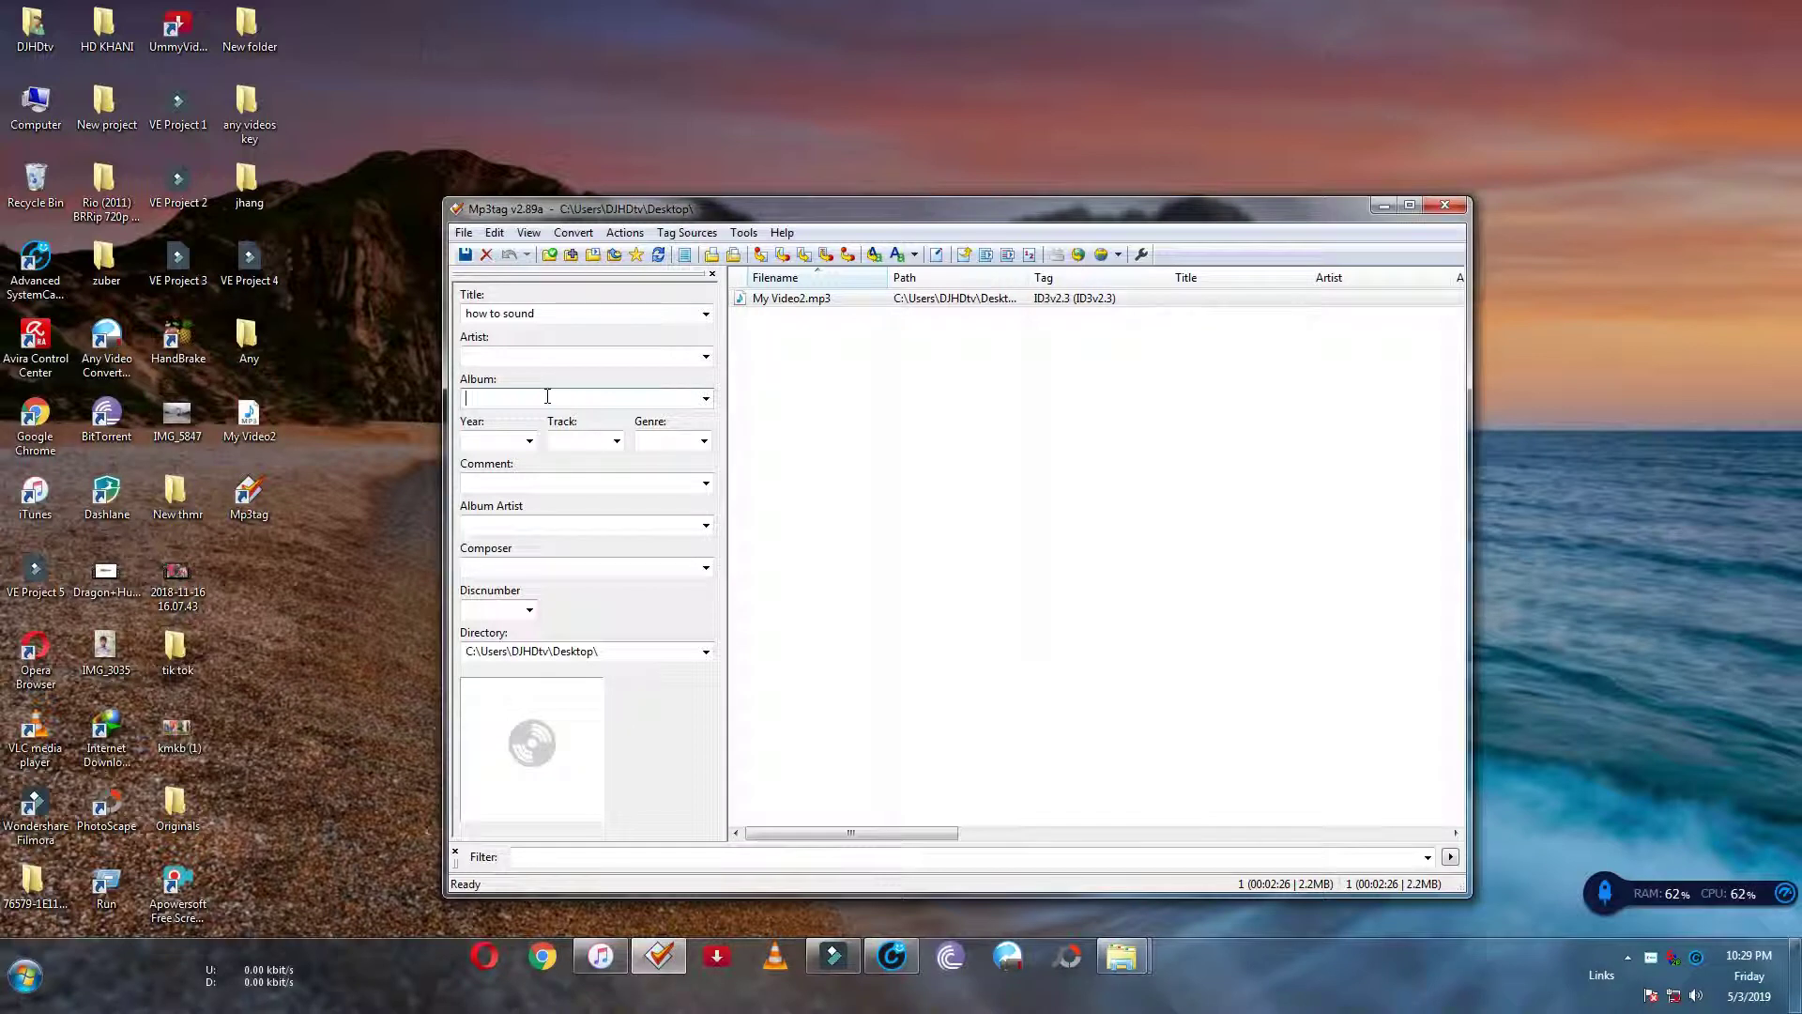
click(578, 440)
click(669, 442)
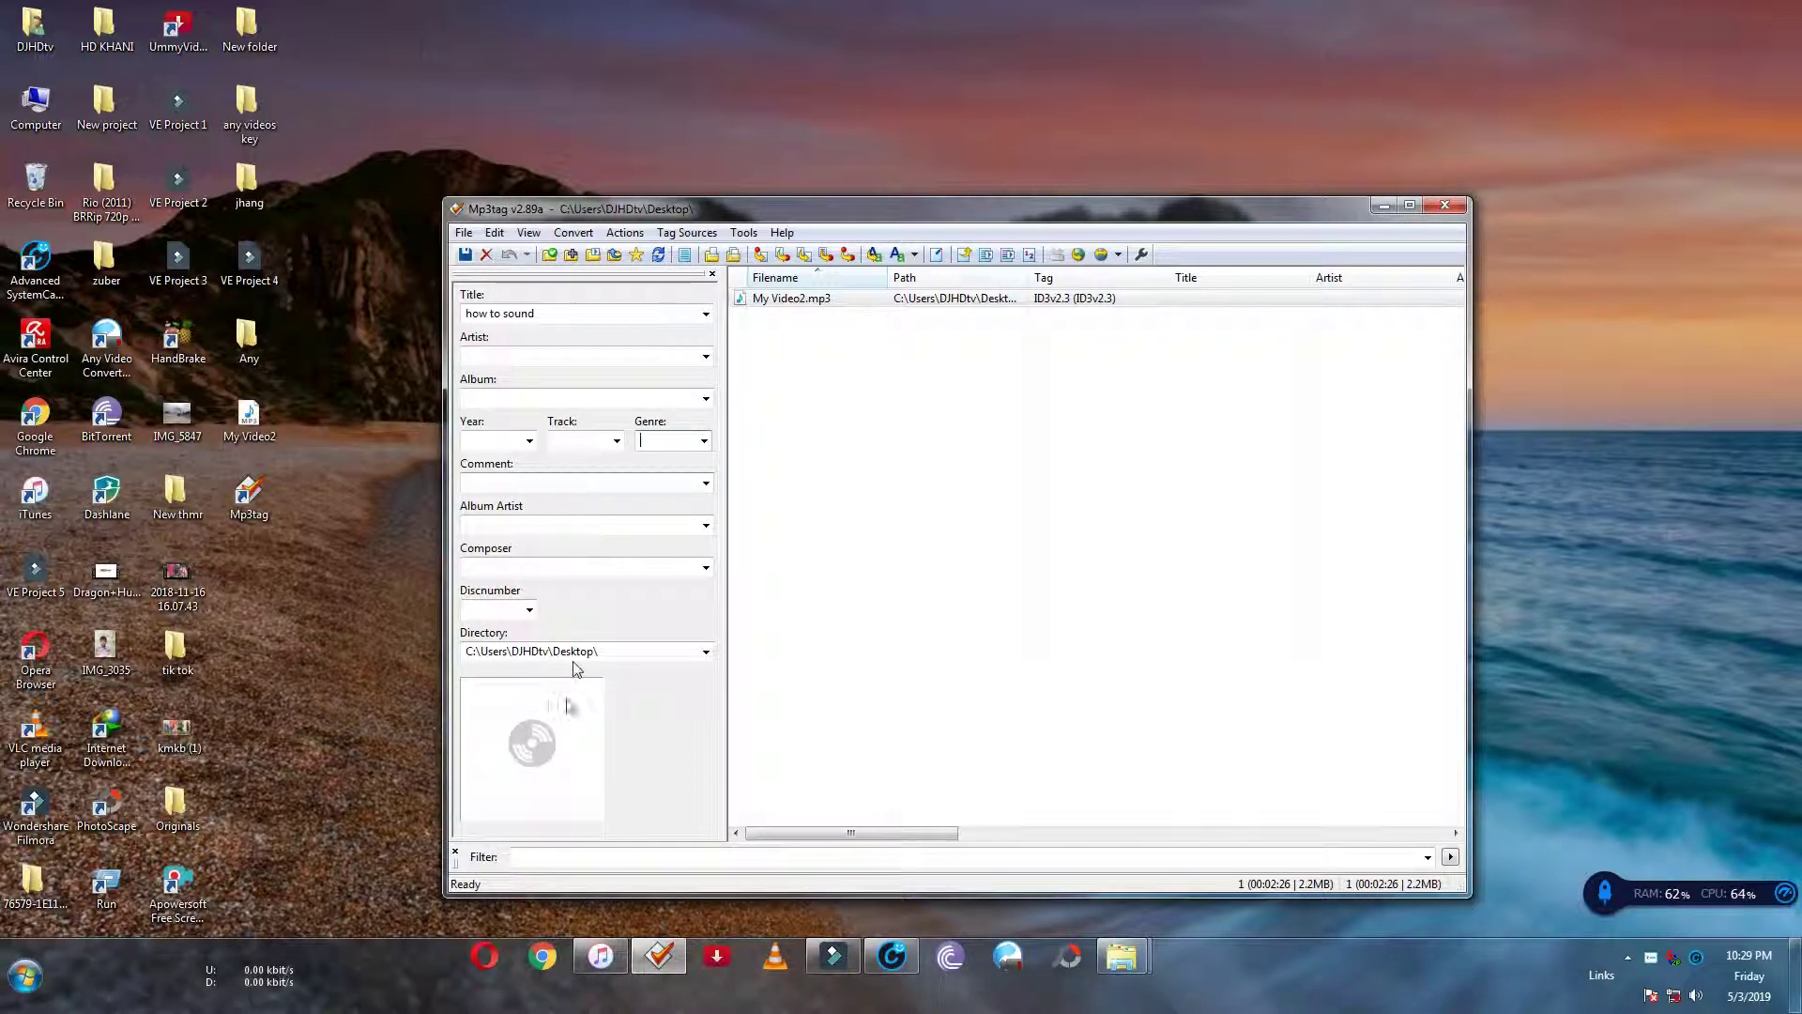
right_click(531, 699)
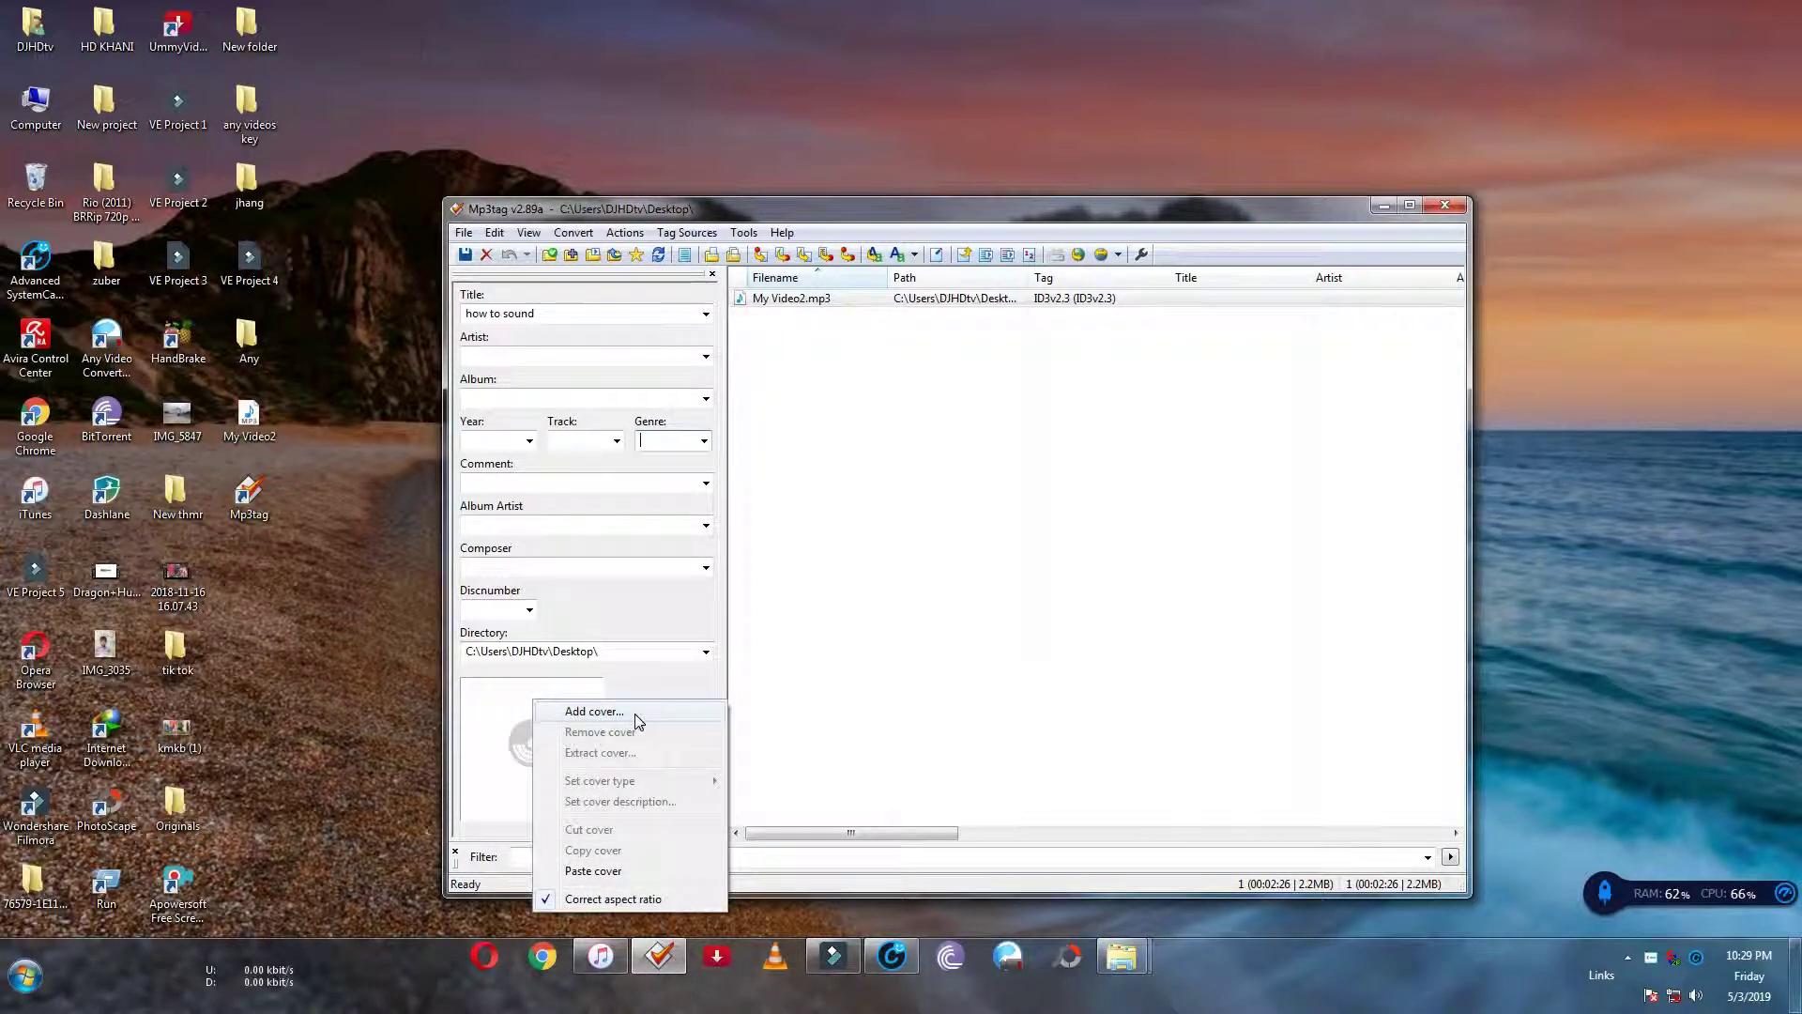
click(634, 719)
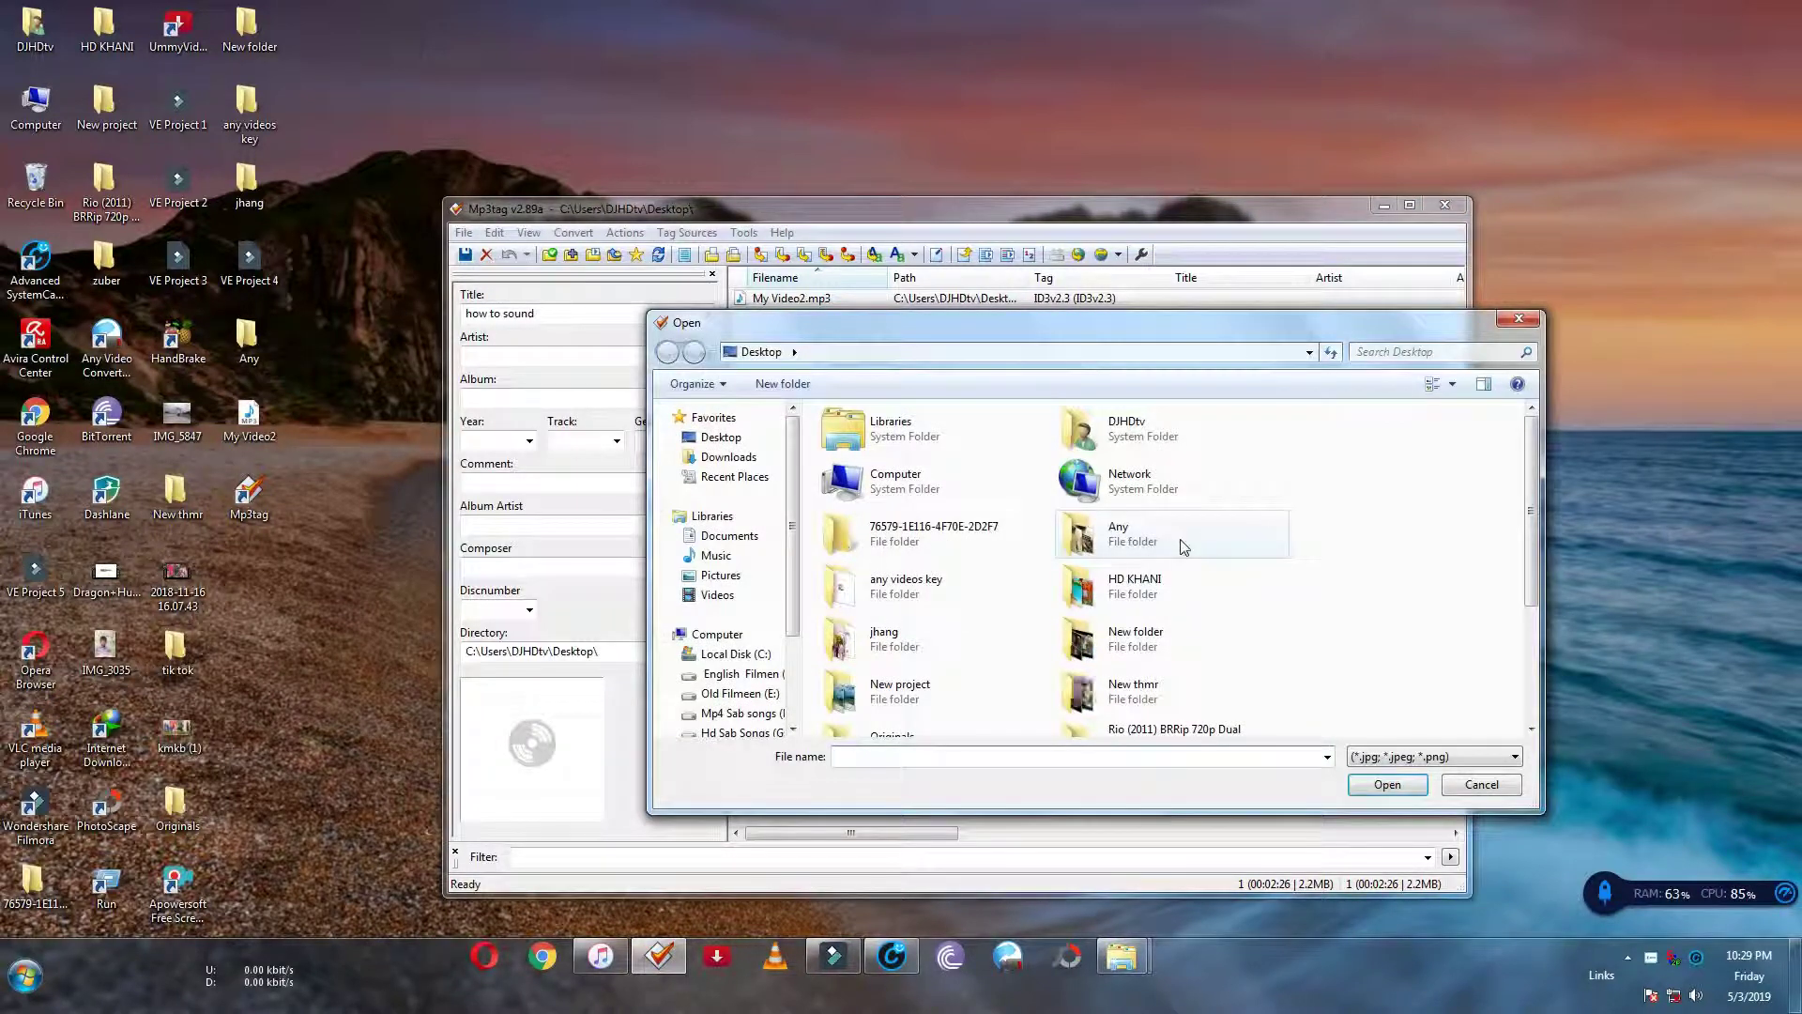
drag(1305, 329, 1312, 211)
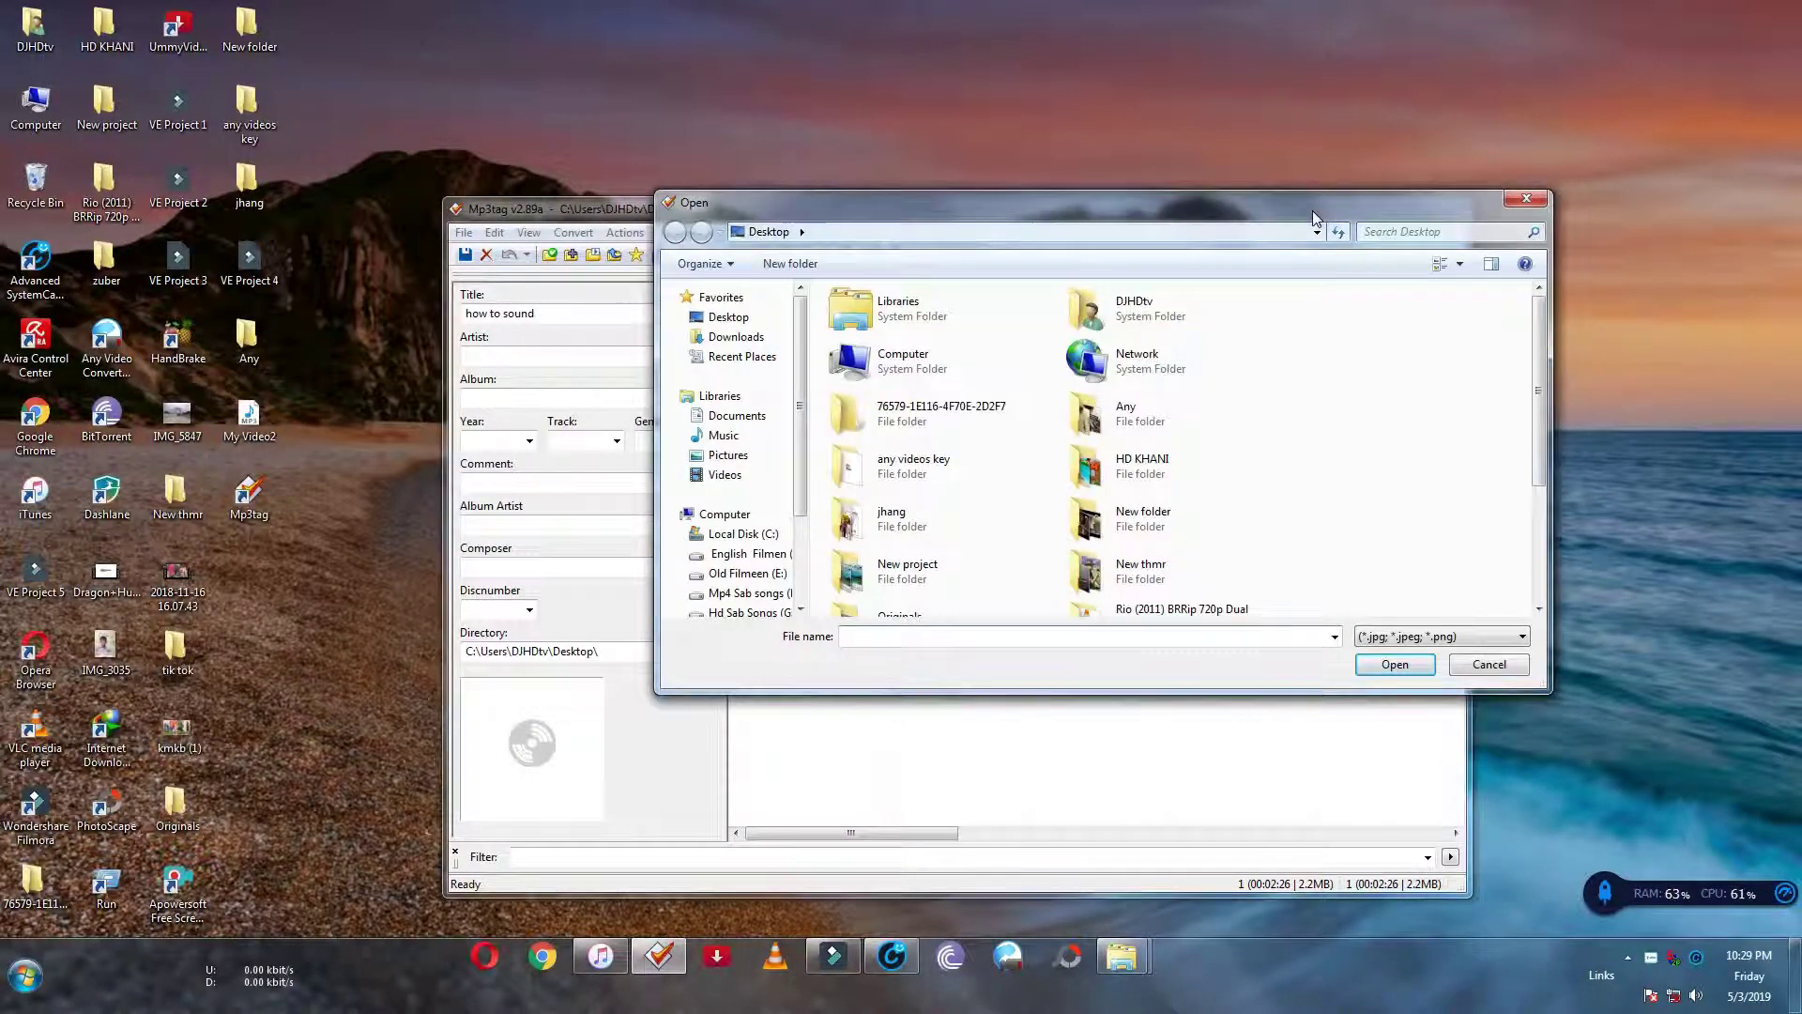
click(755, 594)
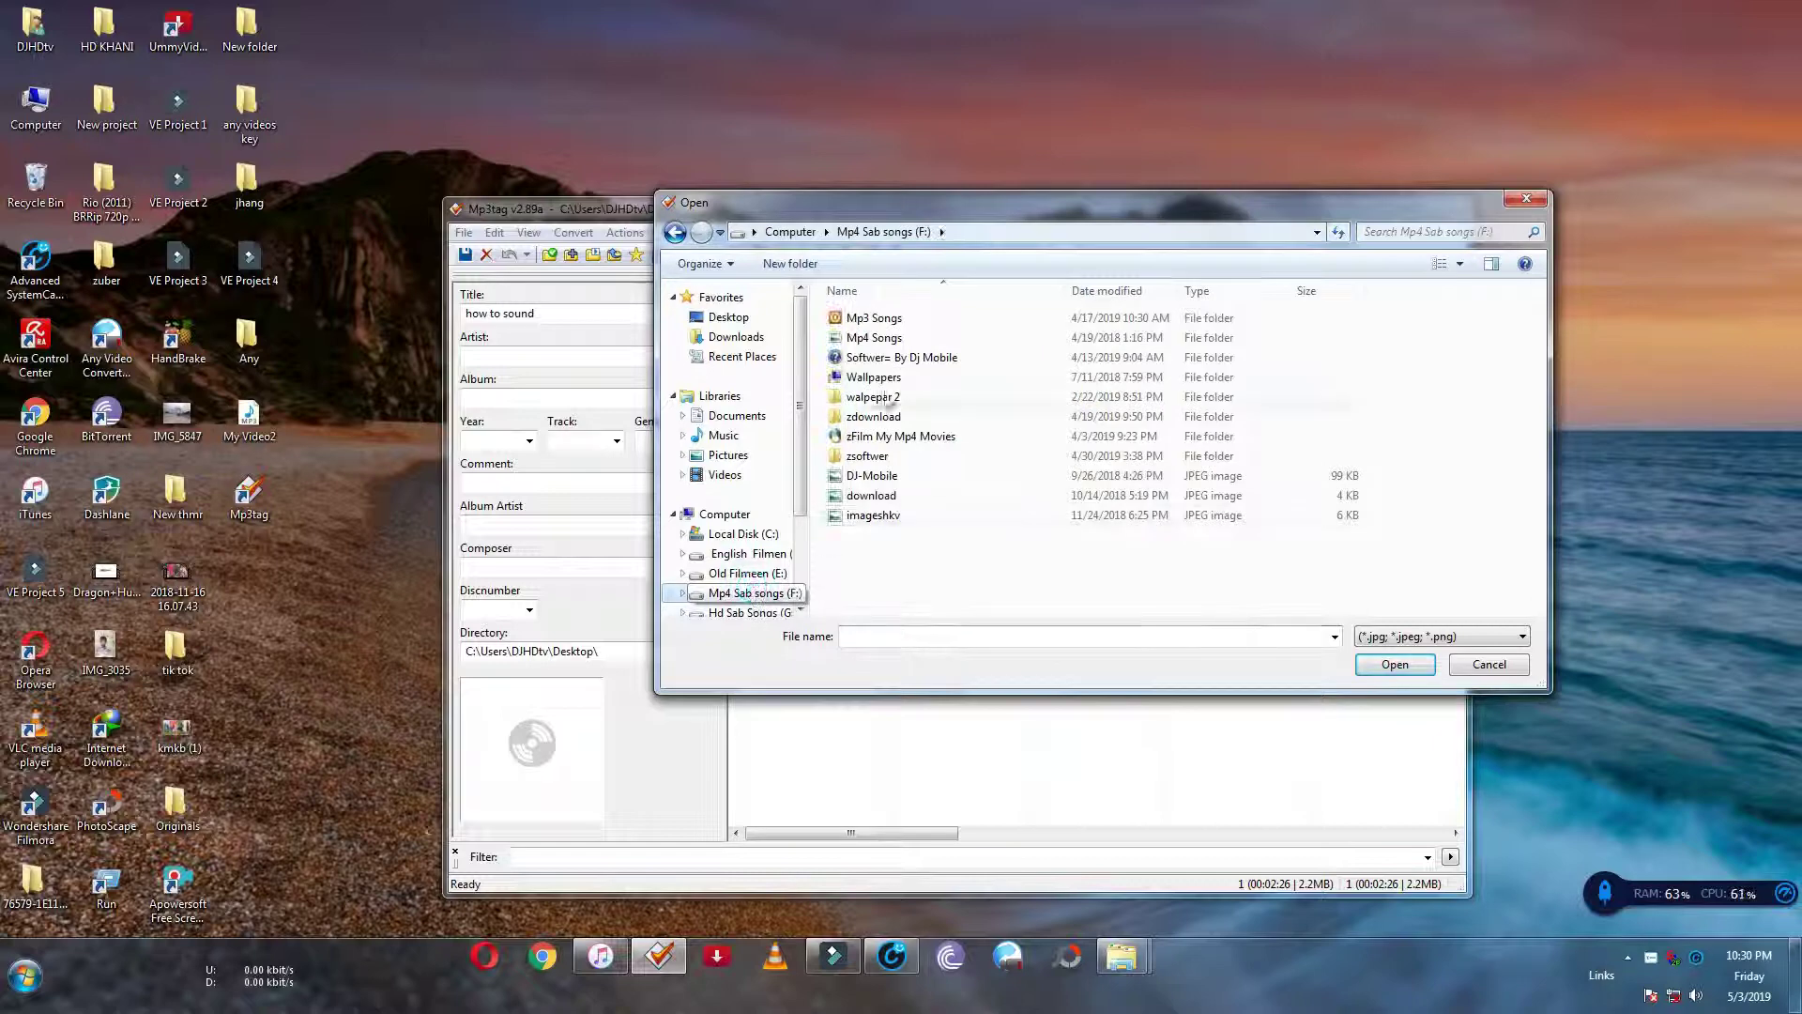
double_click(873, 318)
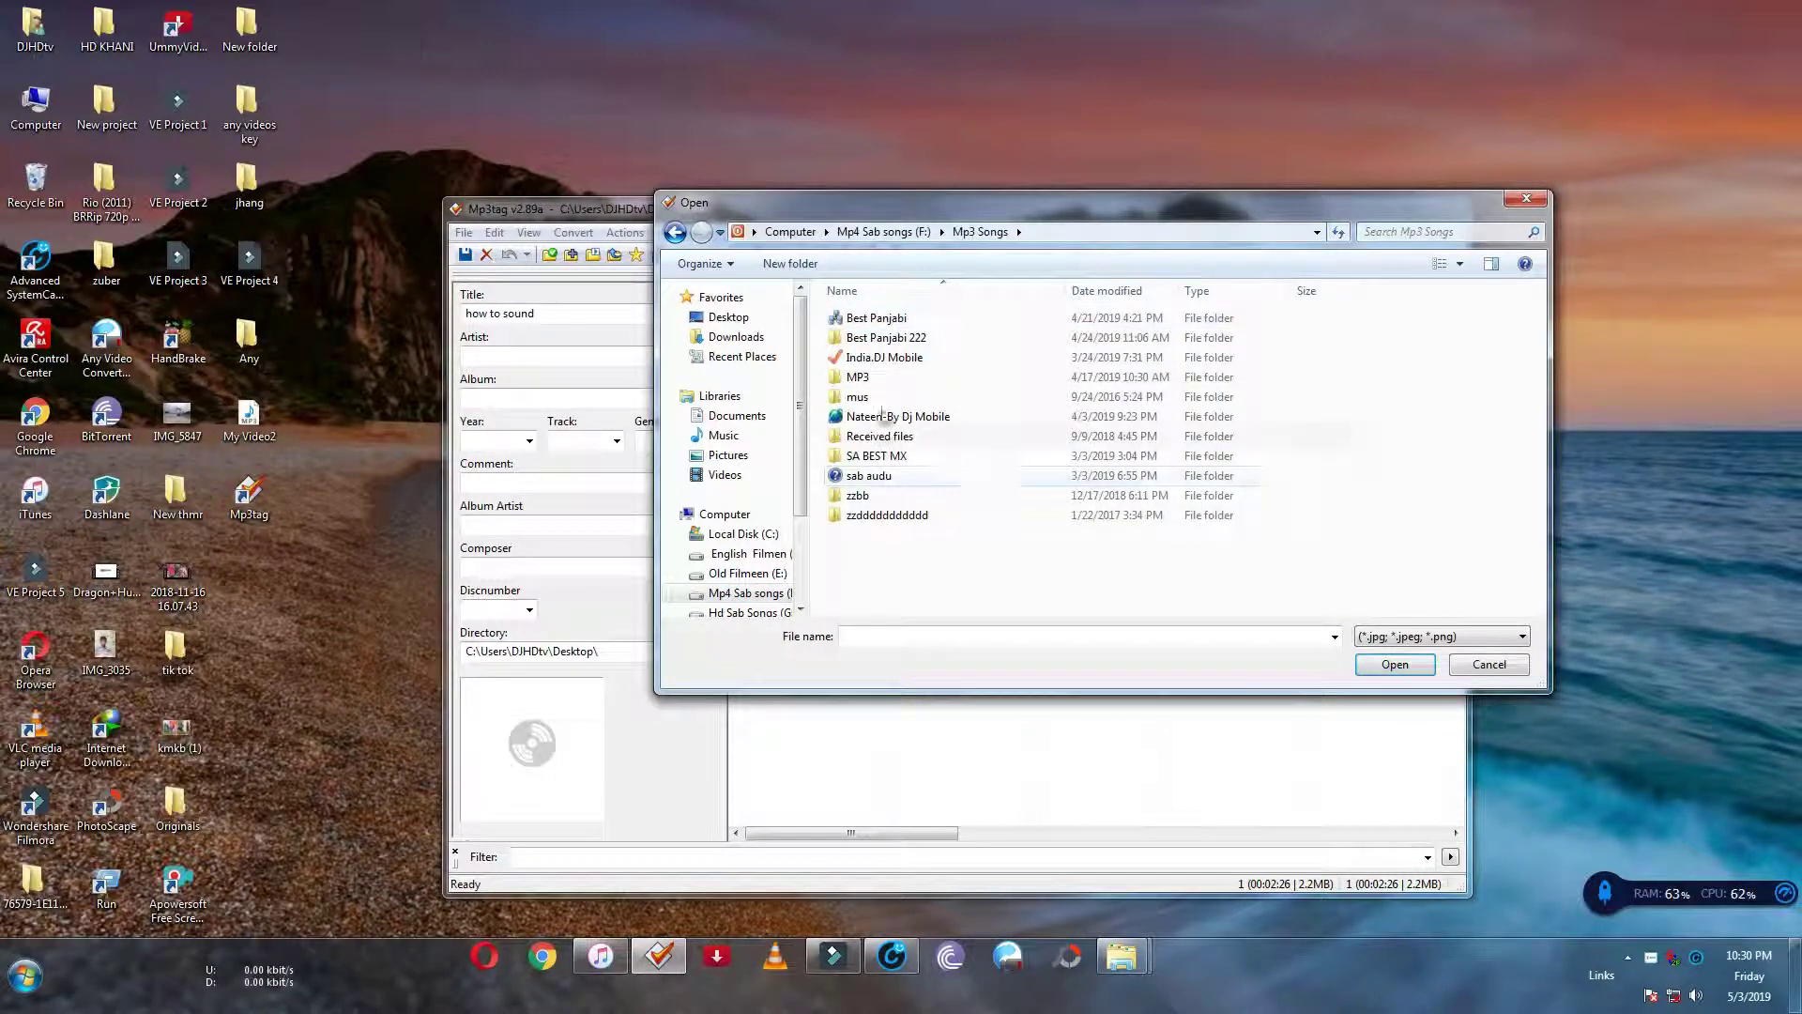
double_click(882, 359)
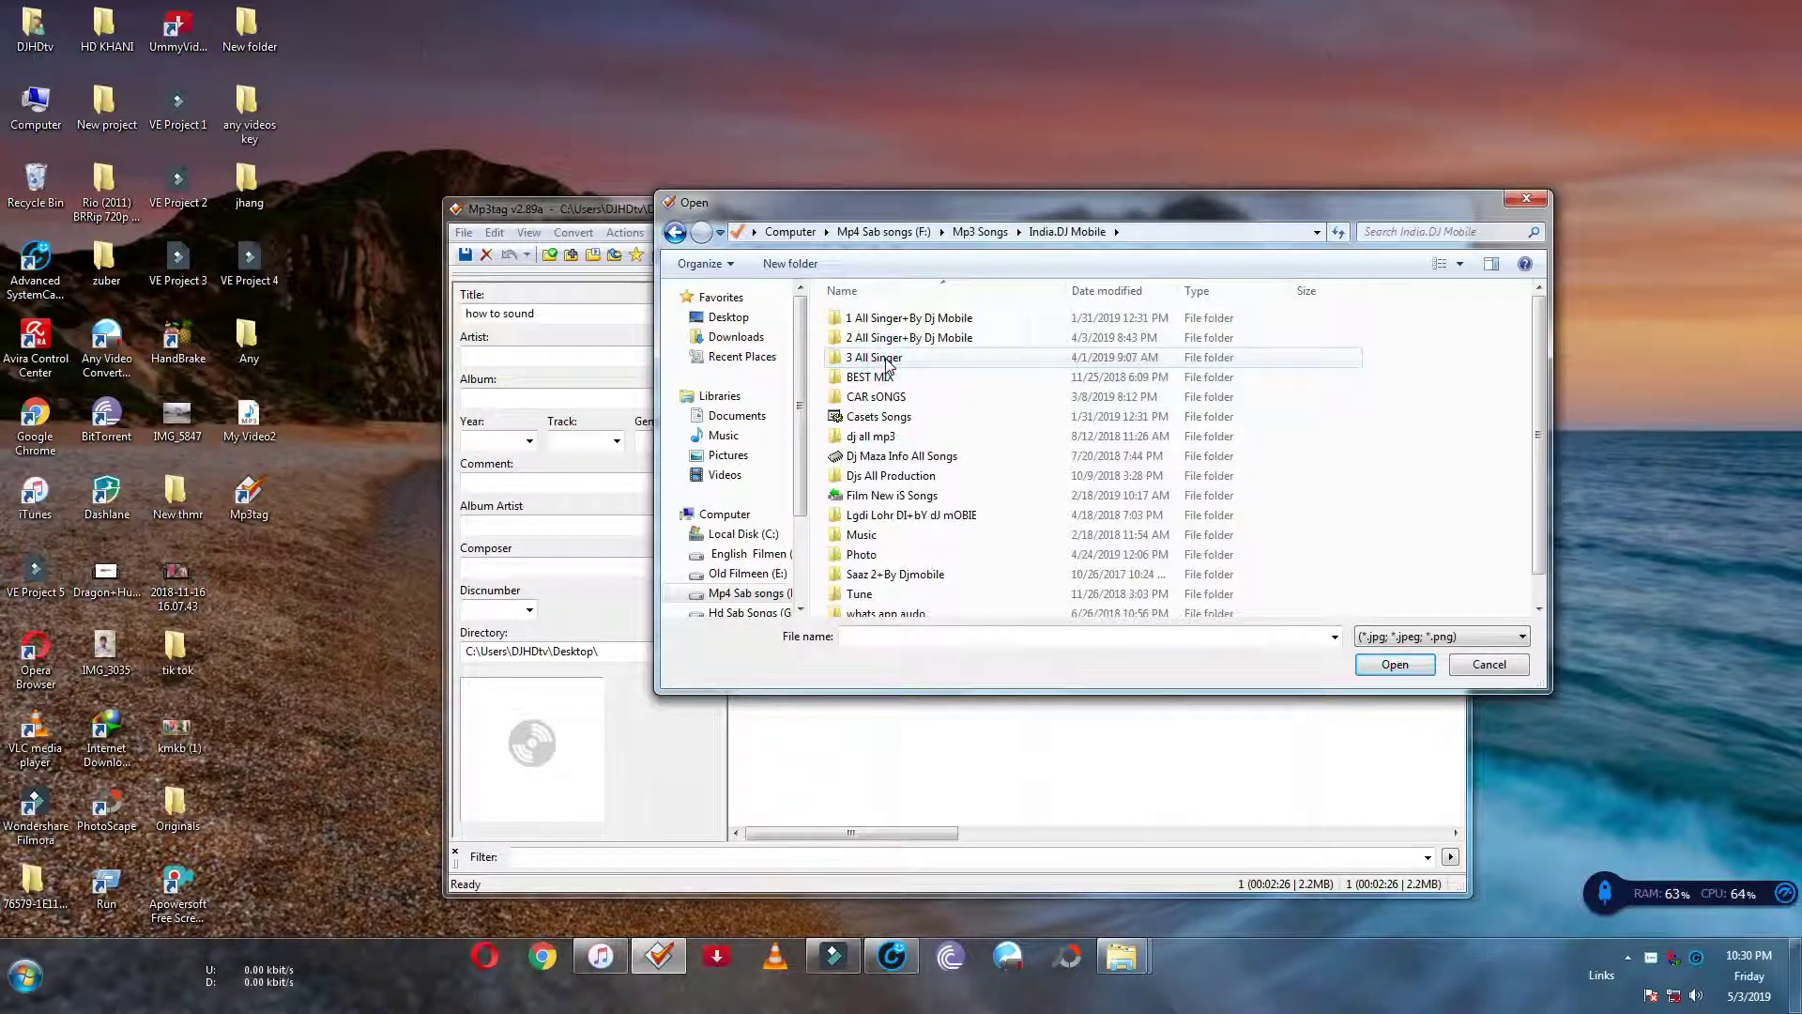
click(856, 556)
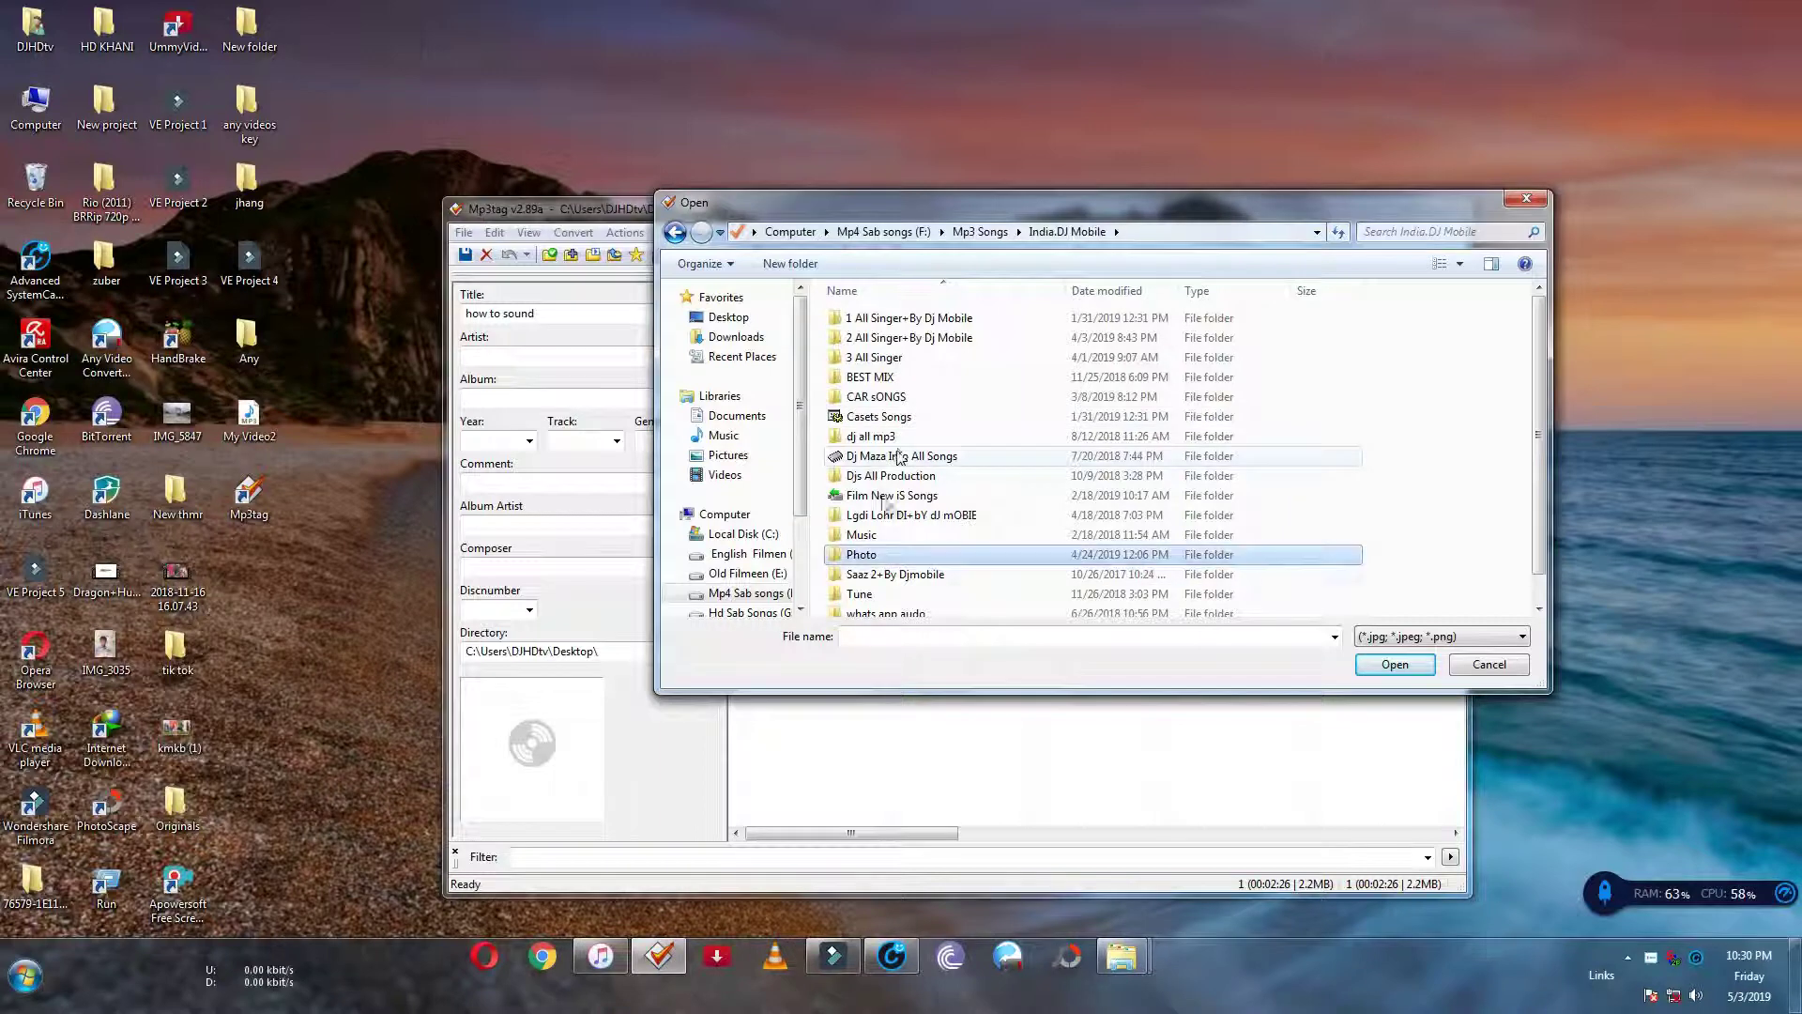
double_click(856, 561)
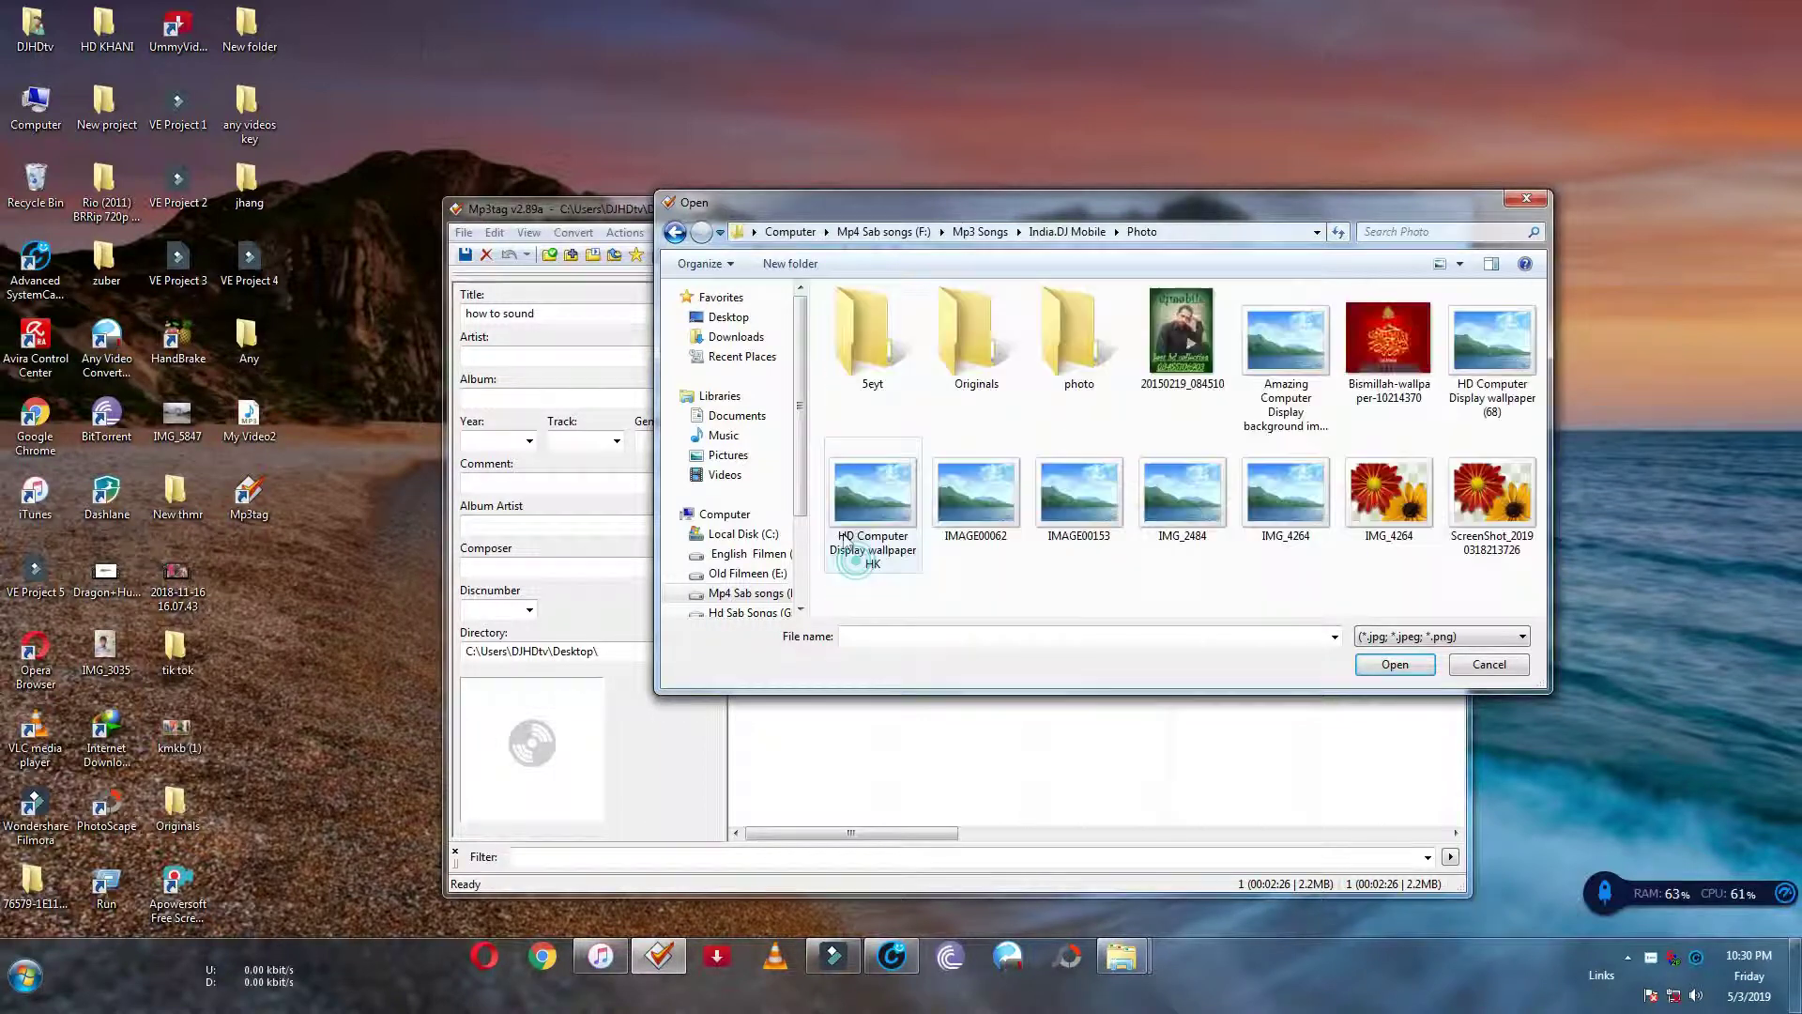
click(1513, 502)
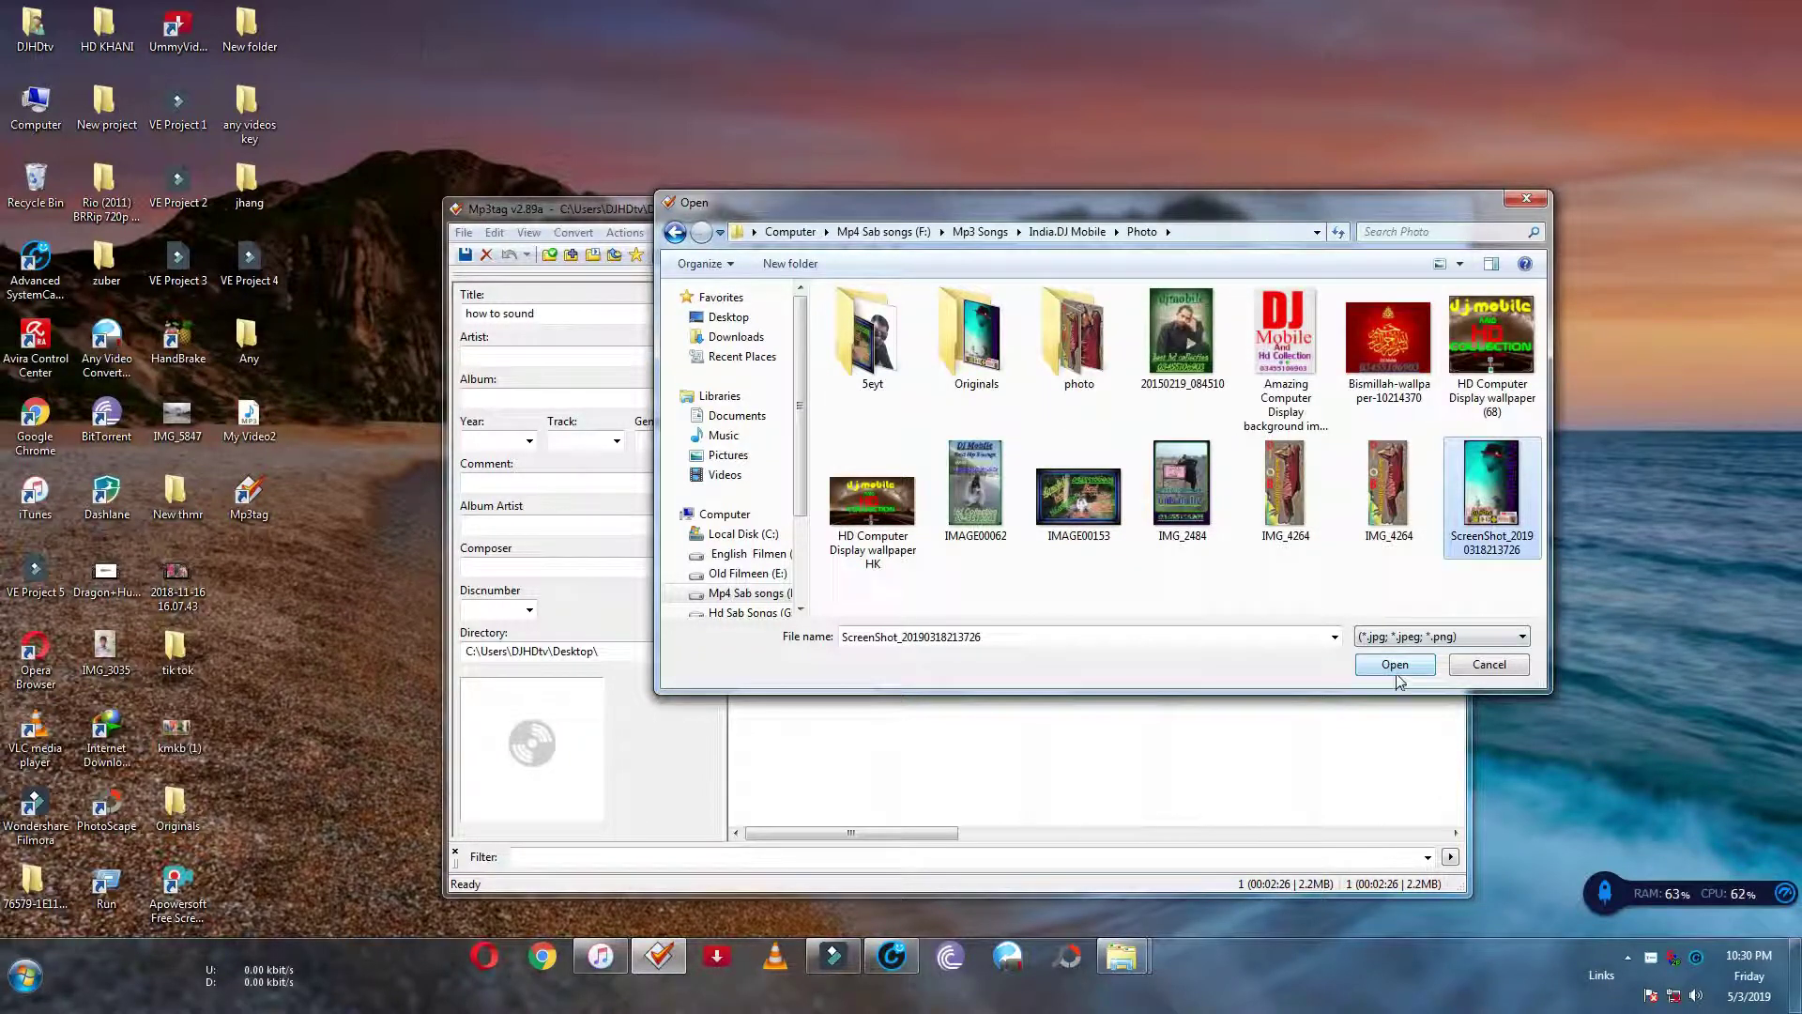
click(1395, 665)
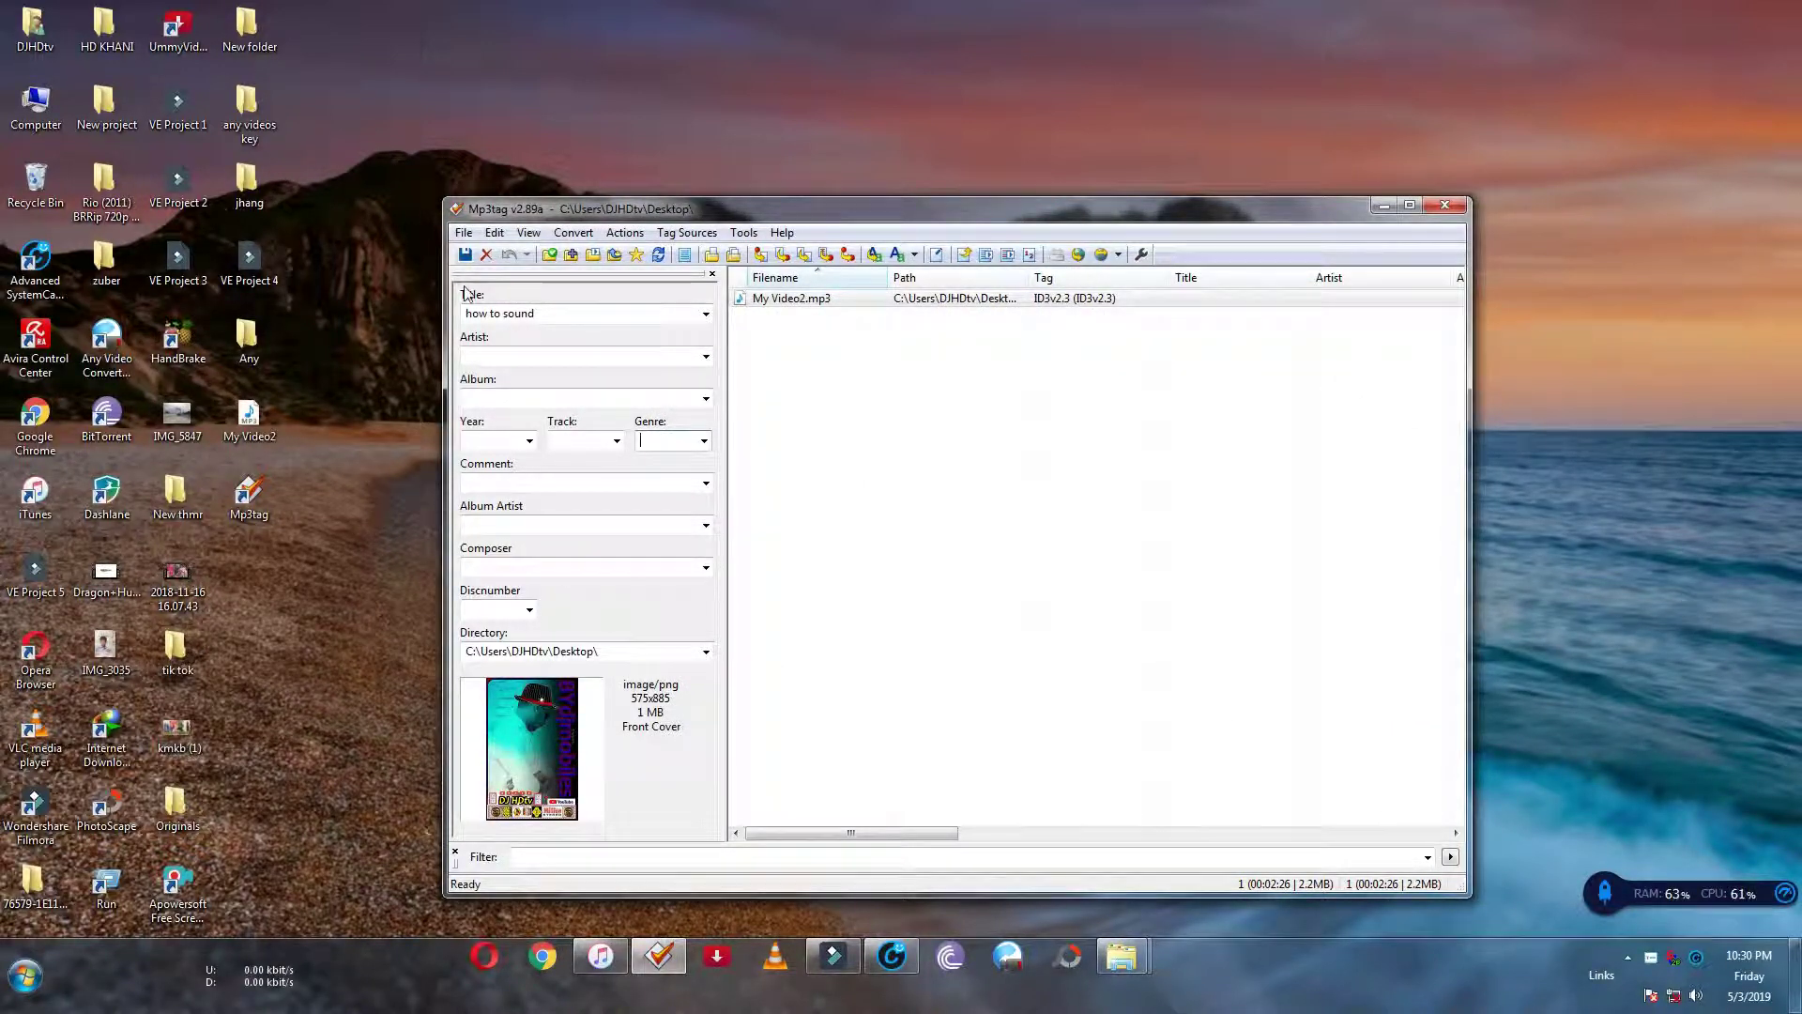
Save the tag changes to My Video2.mp3 and close Mp3tag
click(465, 255)
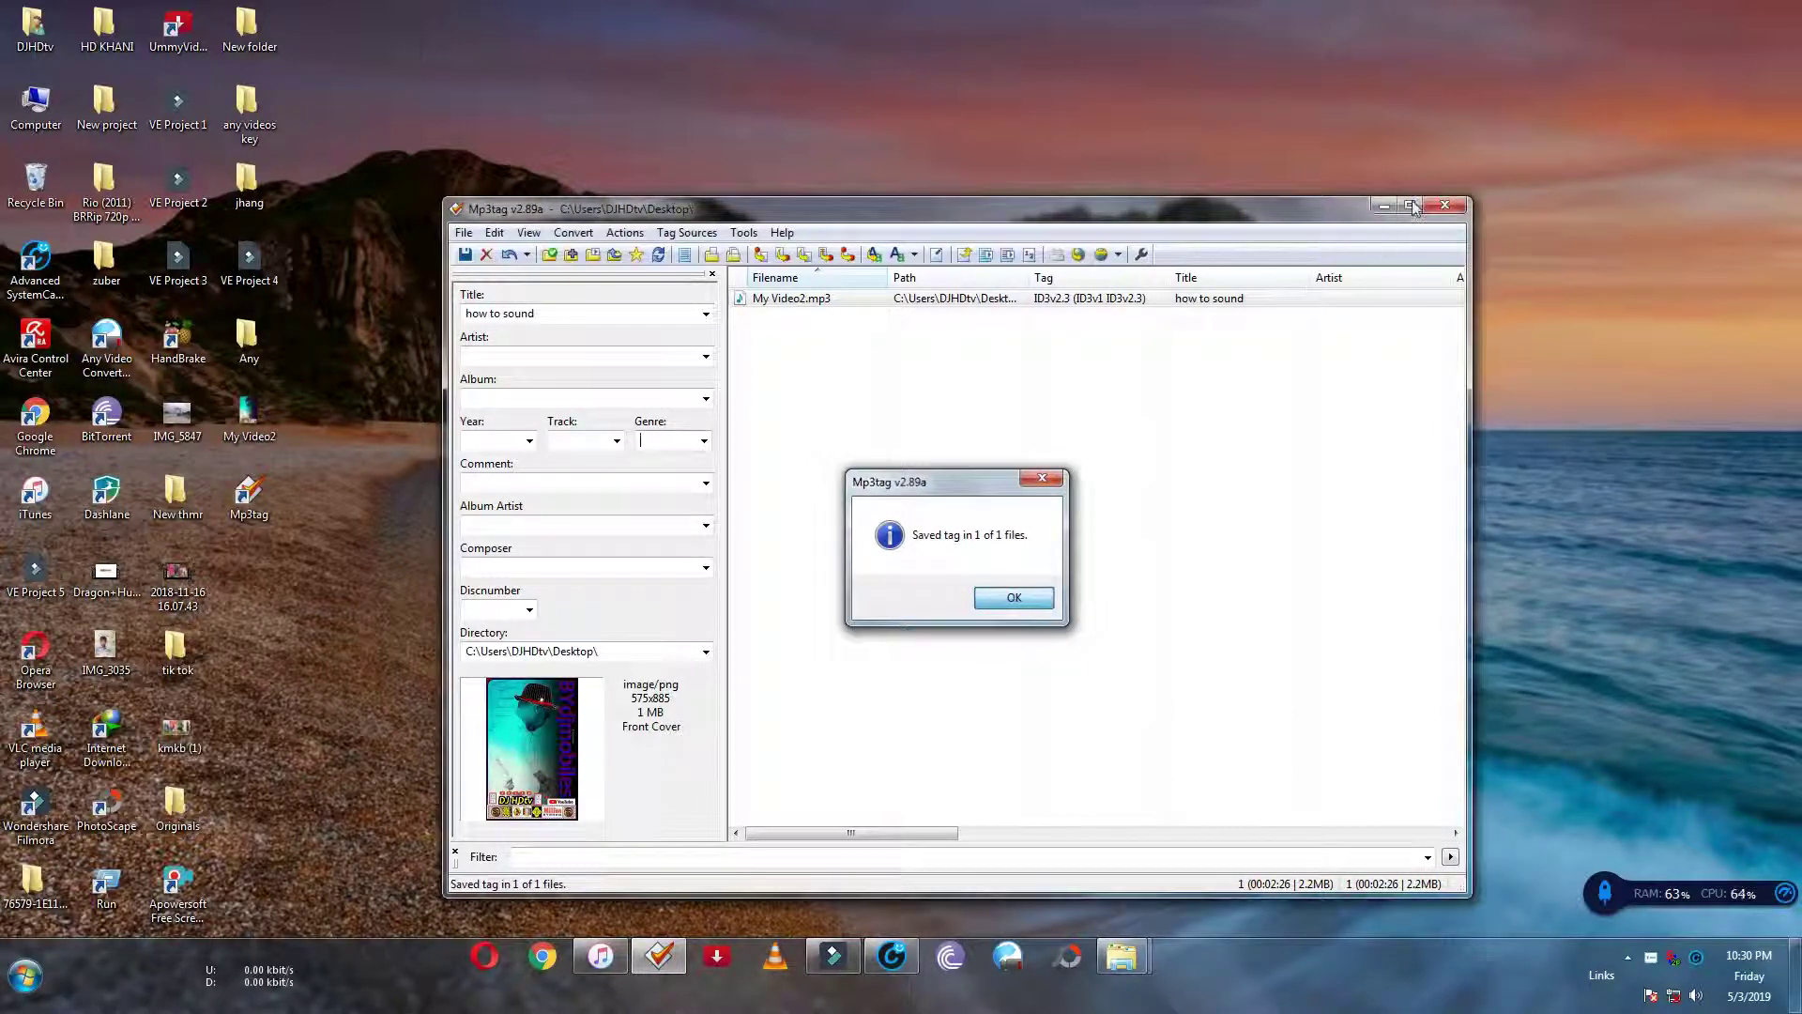
key(Return)
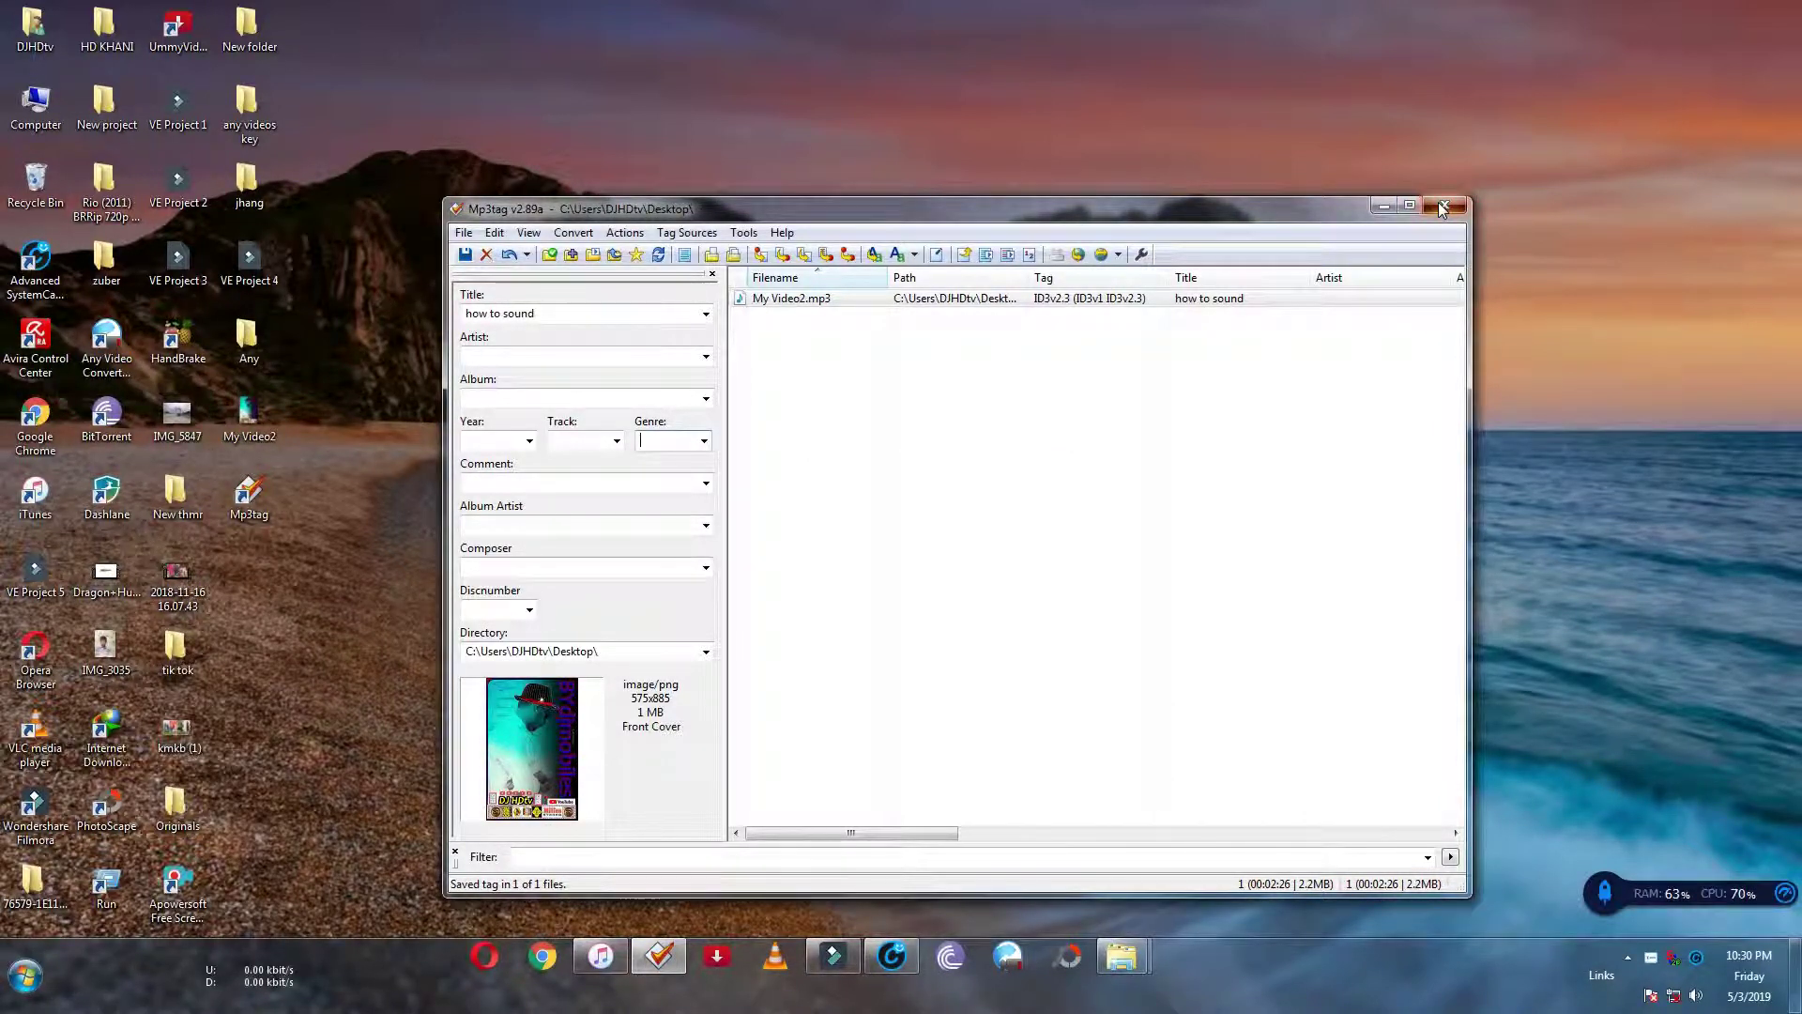
click(1443, 207)
Play My Video2 in VLC media player to check its cover picture and title, skip to about the middle, and close the player
right_click(237, 403)
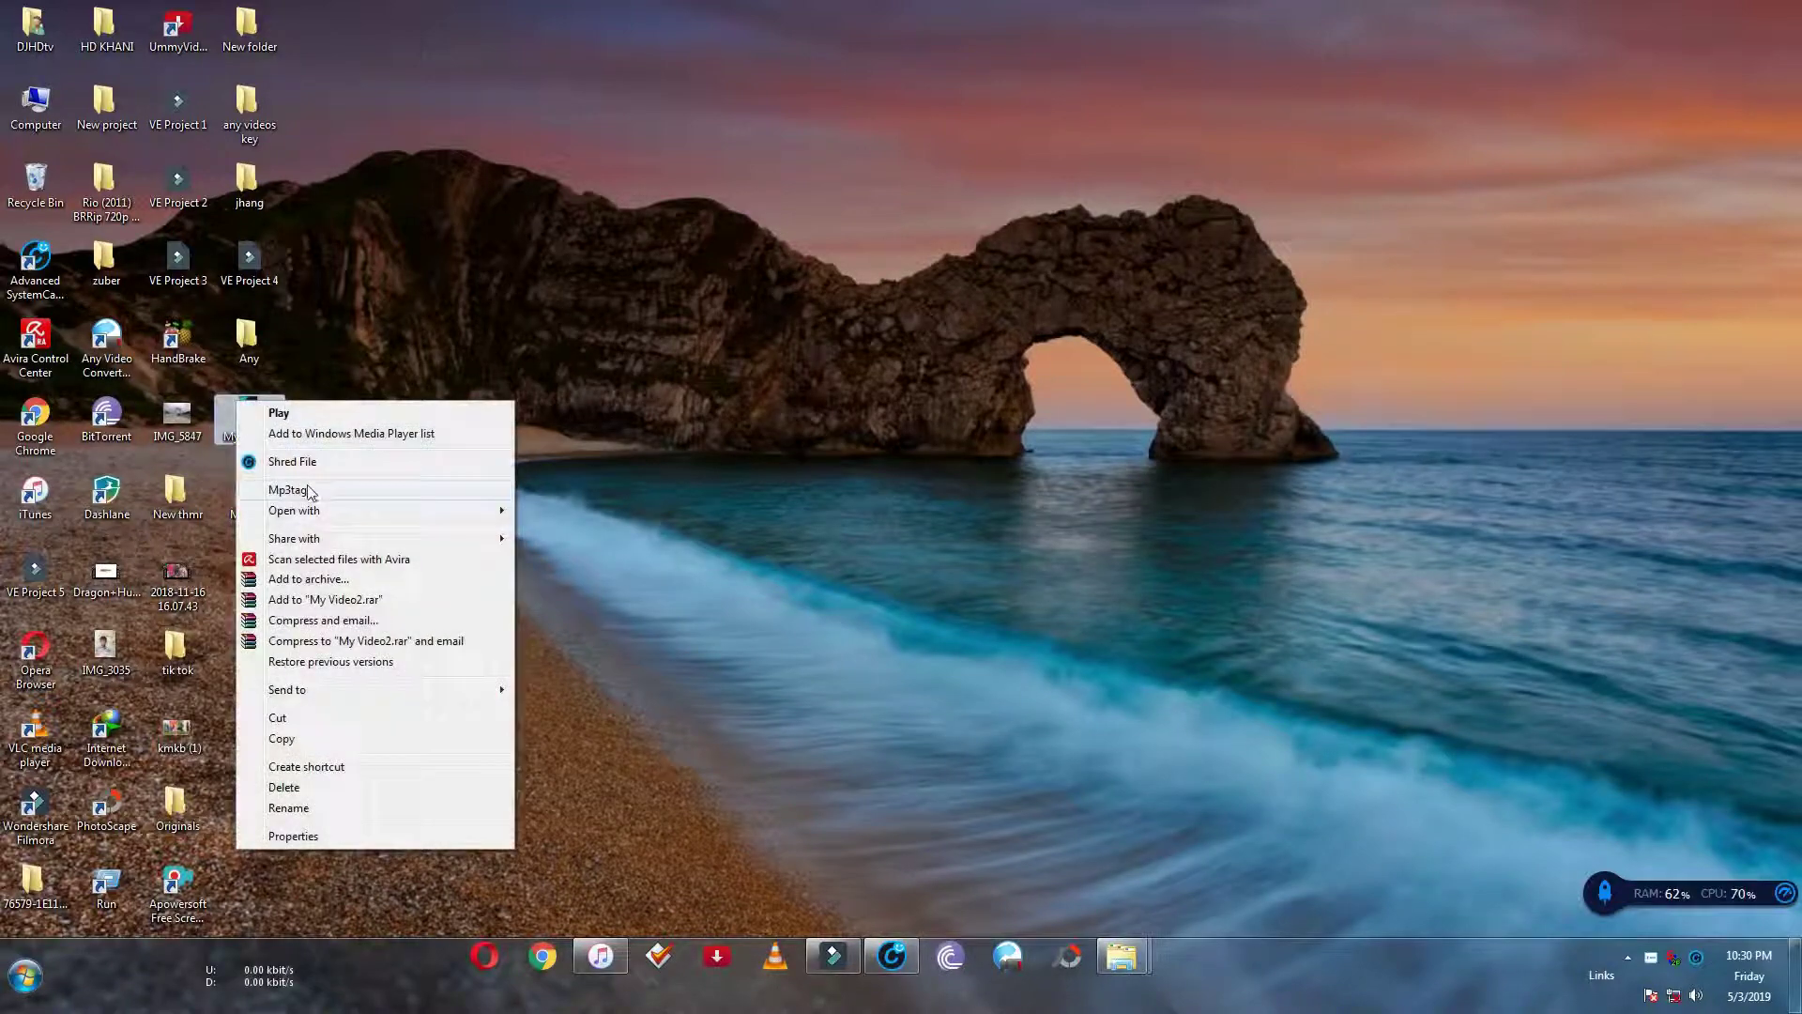
mouse_move(310, 509)
click(581, 526)
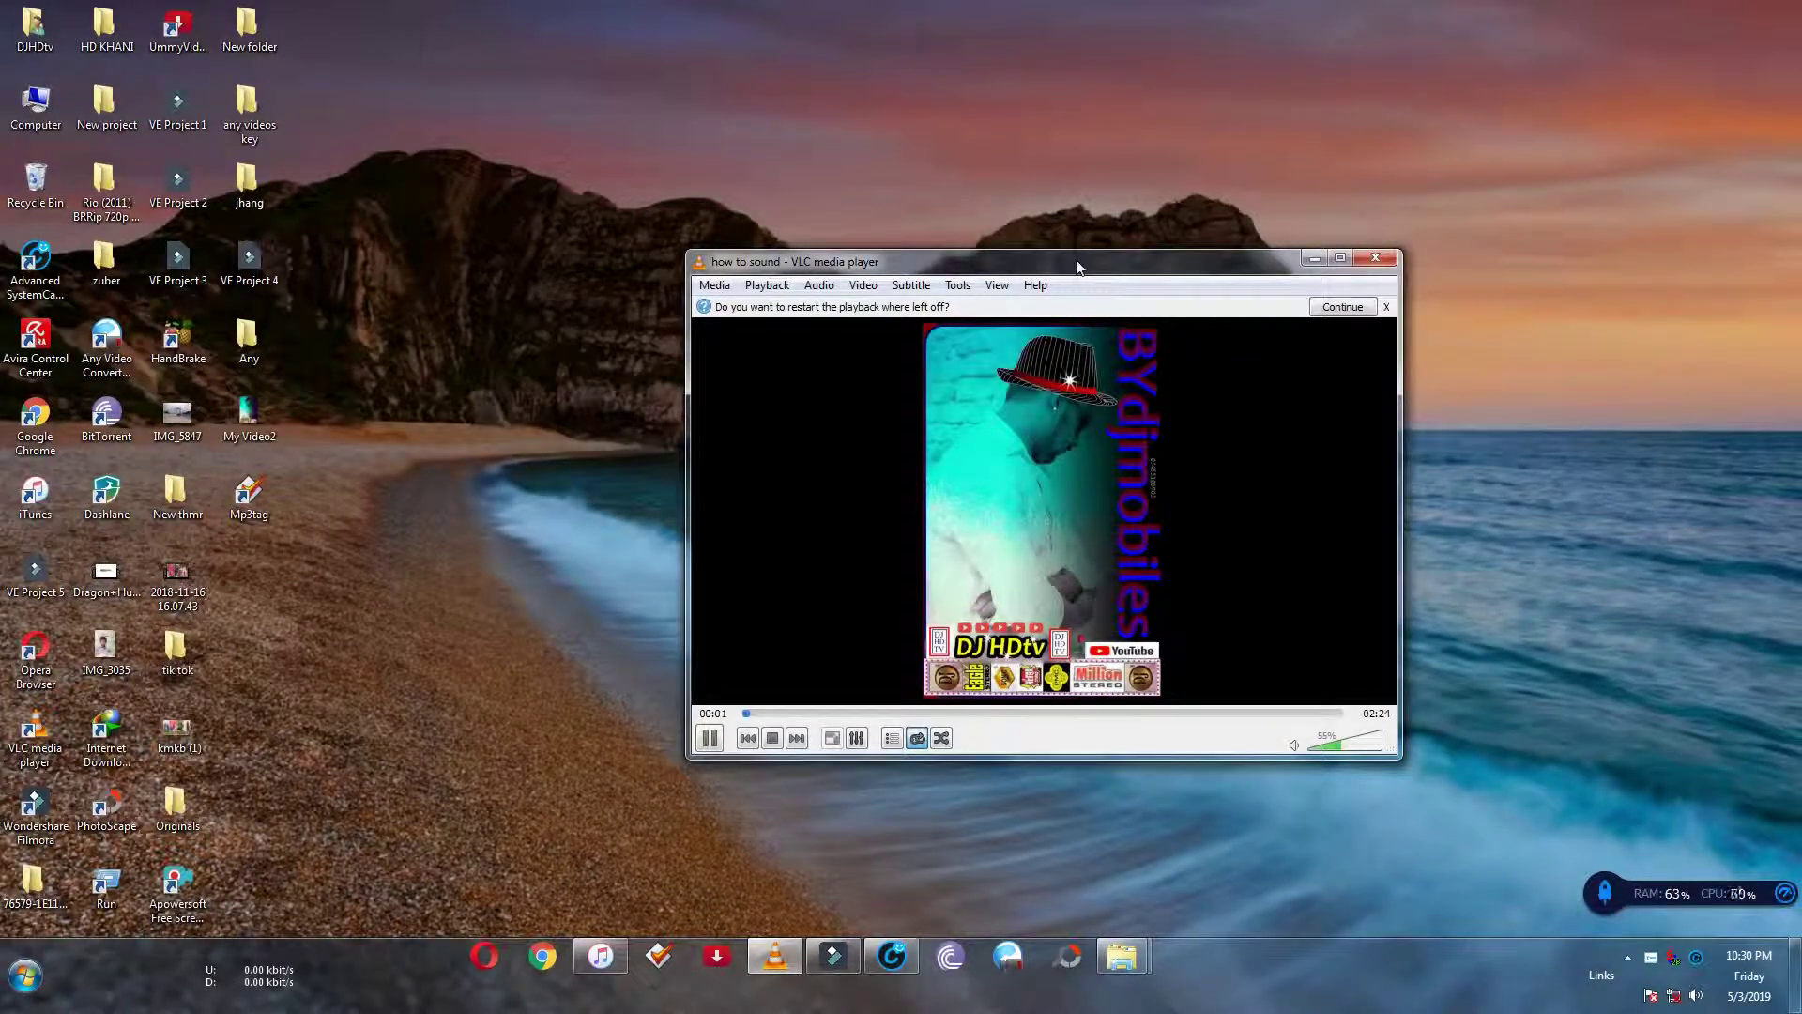
scroll(1145, 542, up, 2)
drag(978, 714, 1034, 711)
scroll(1151, 597, down, 3)
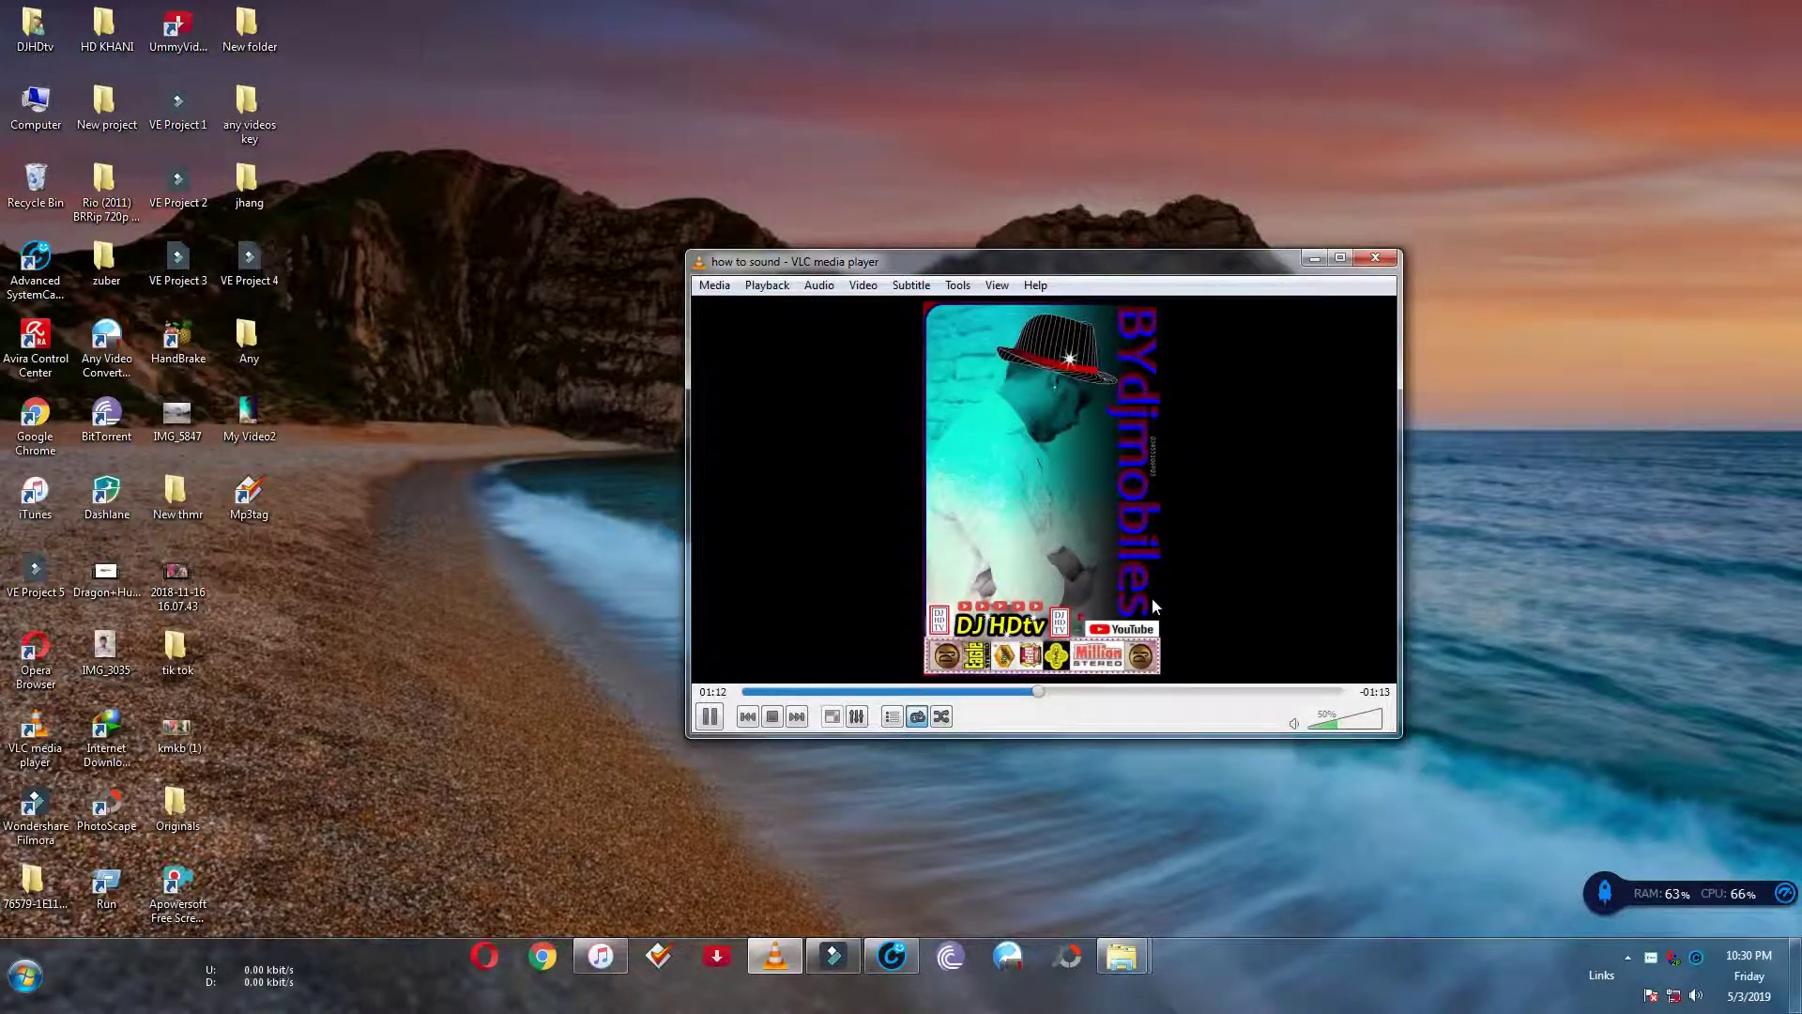
scroll(1151, 597, up, 1)
click(1373, 259)
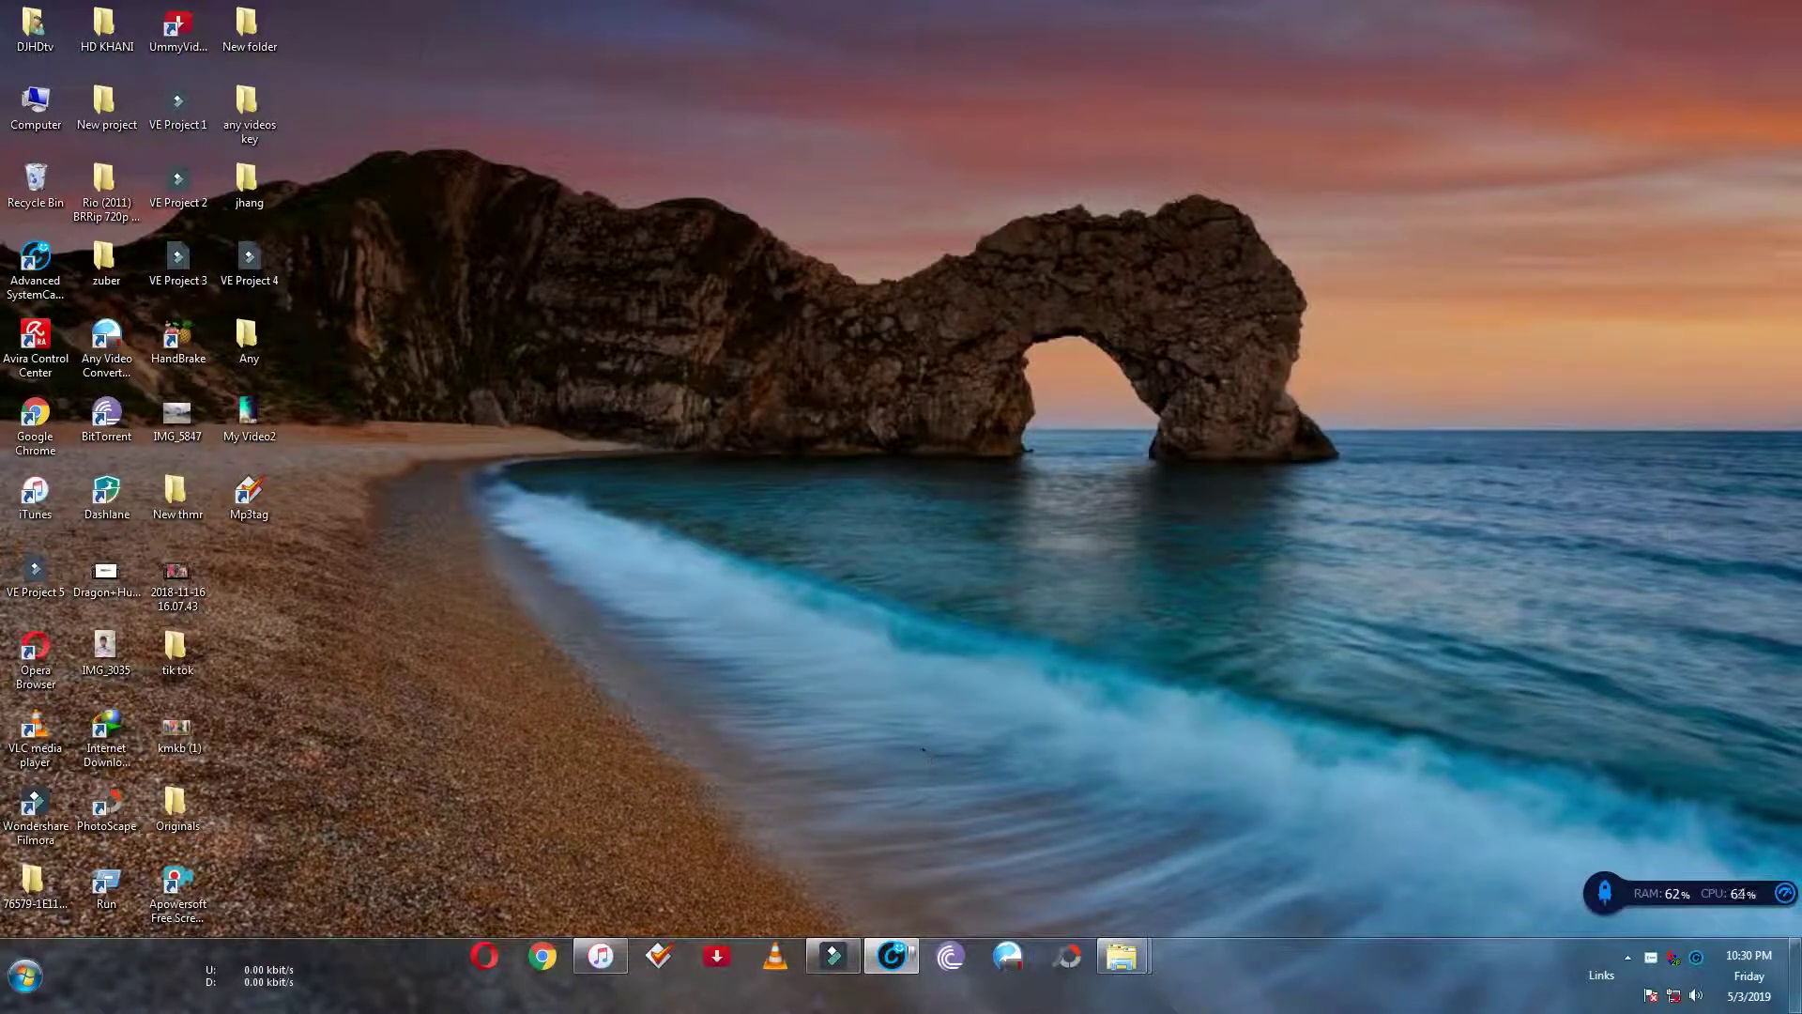
click(892, 956)
click(1235, 192)
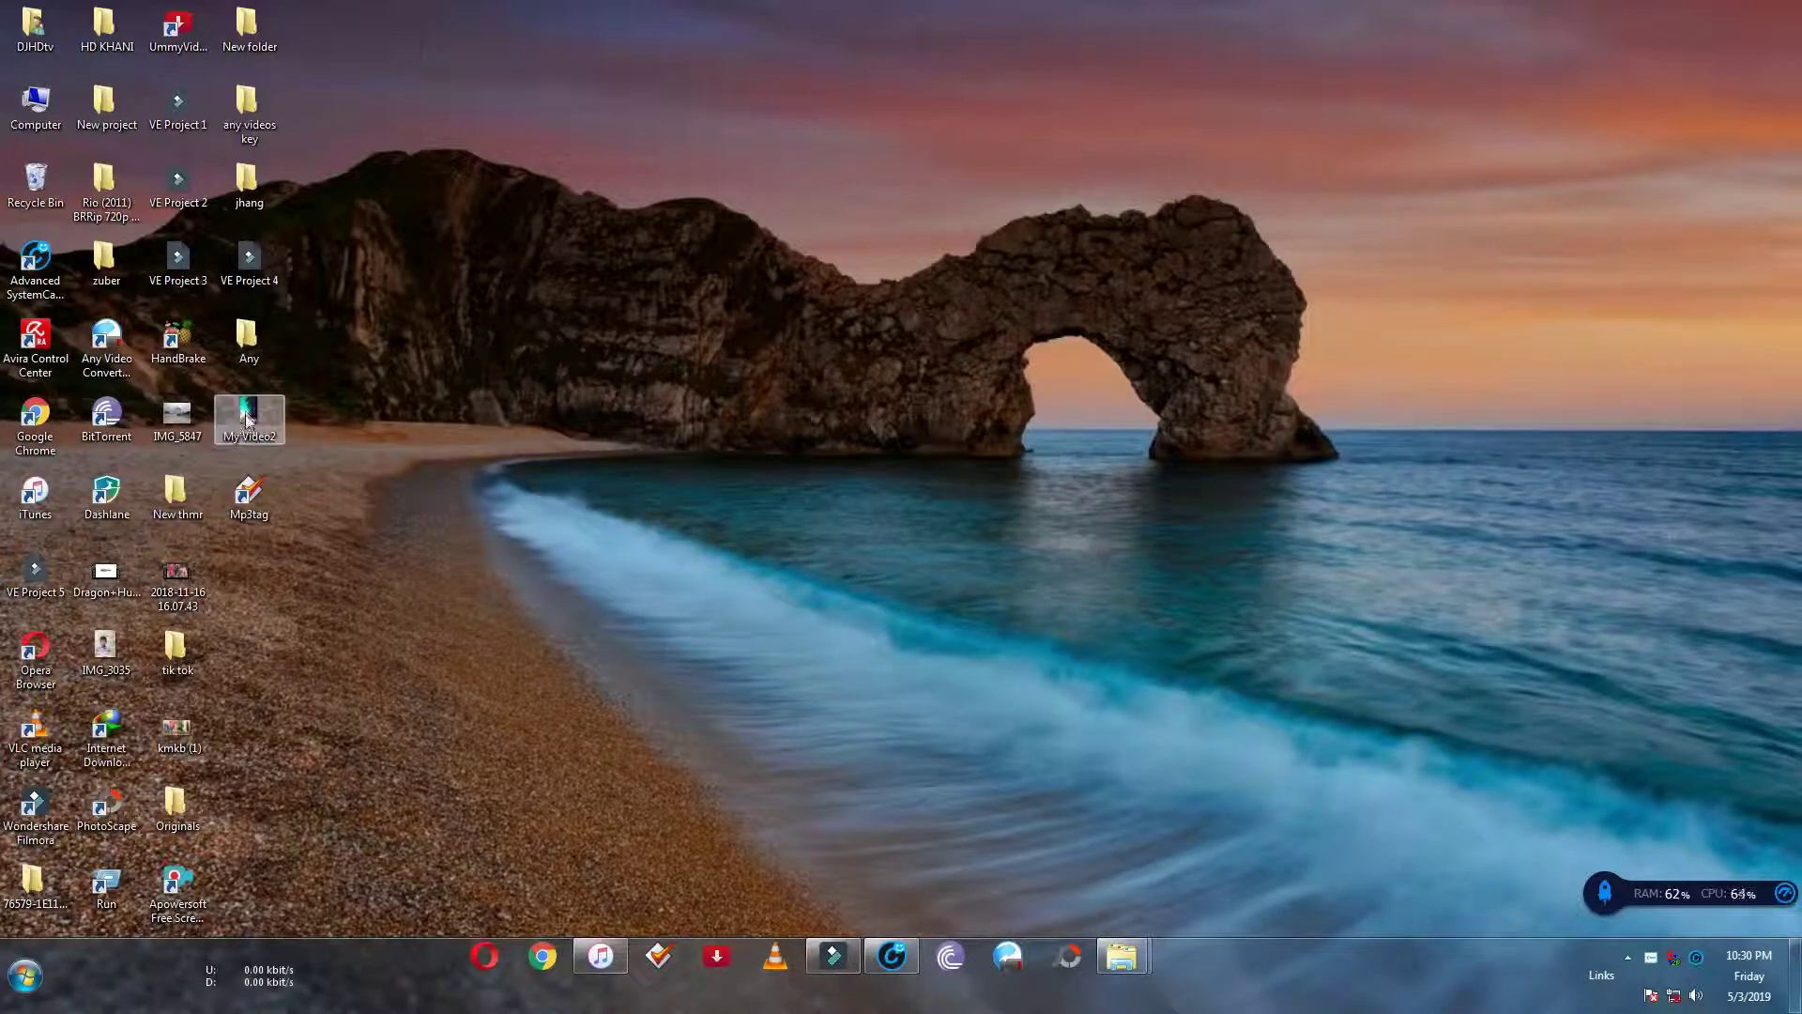
Start Mp3tag from the desktop and clear all the loaded files from its file list
double_click(249, 492)
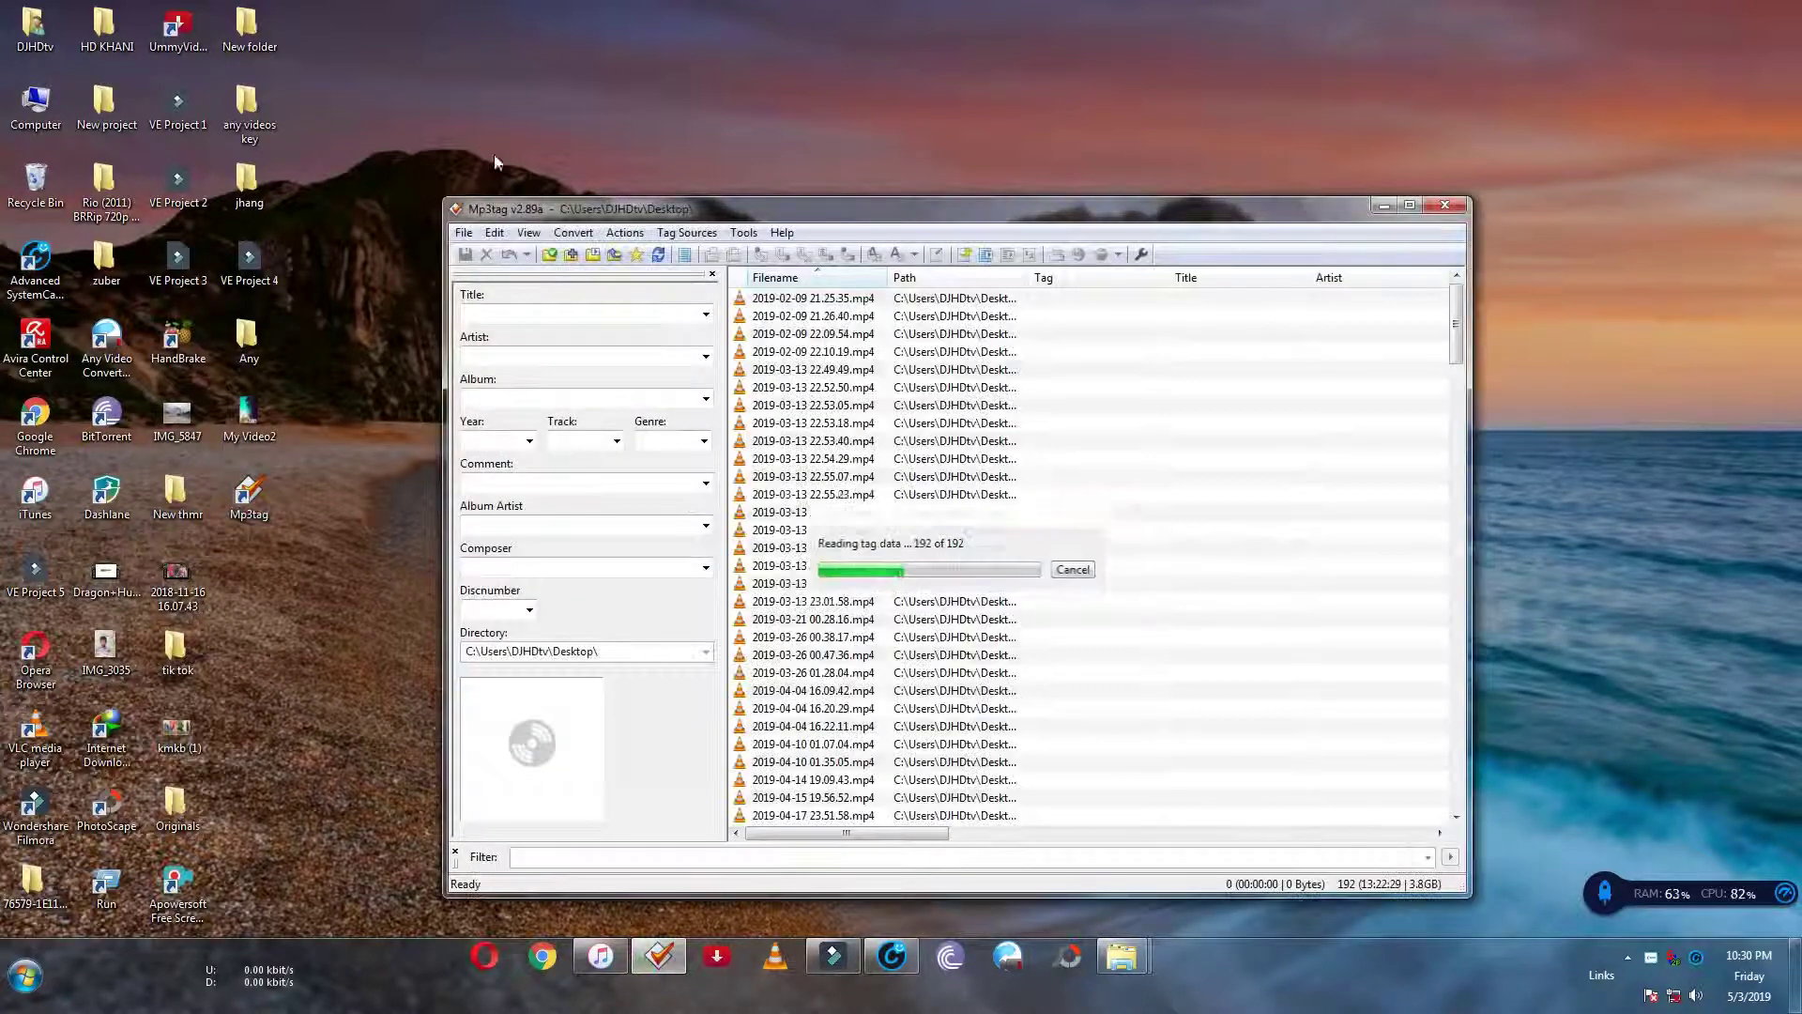
click(813, 404)
click(847, 374)
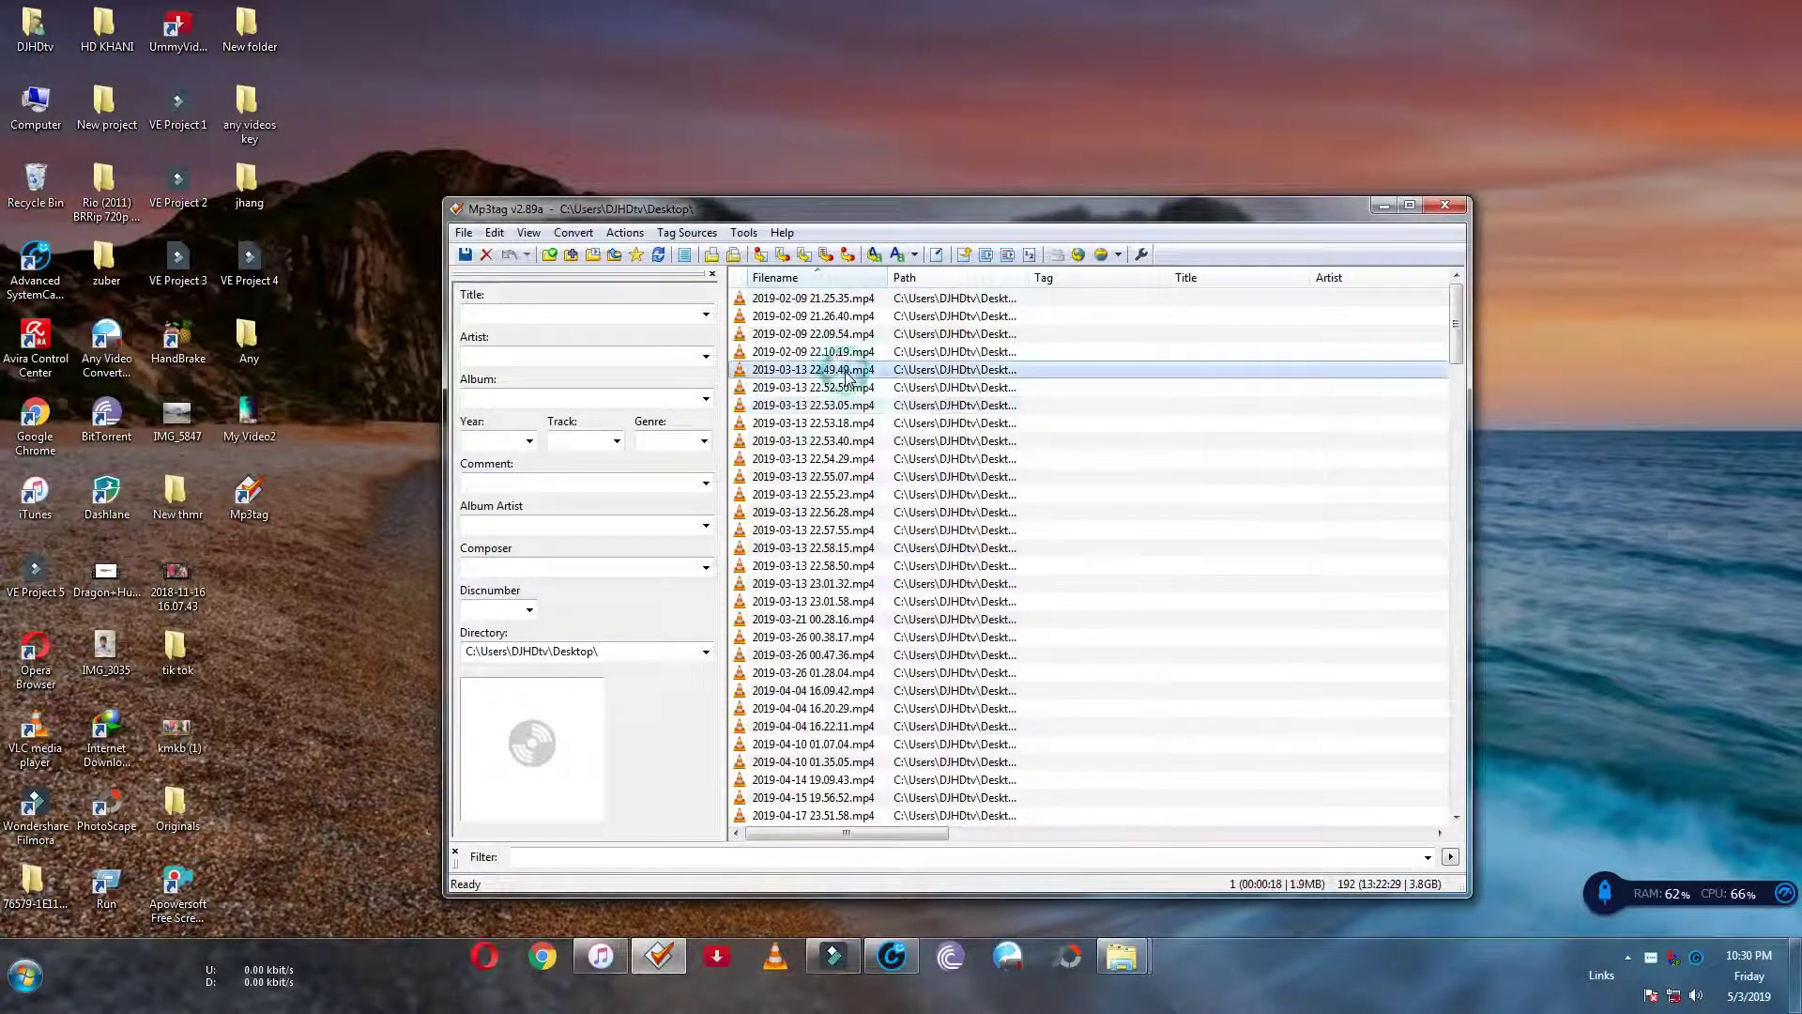
key(ctrl+a)
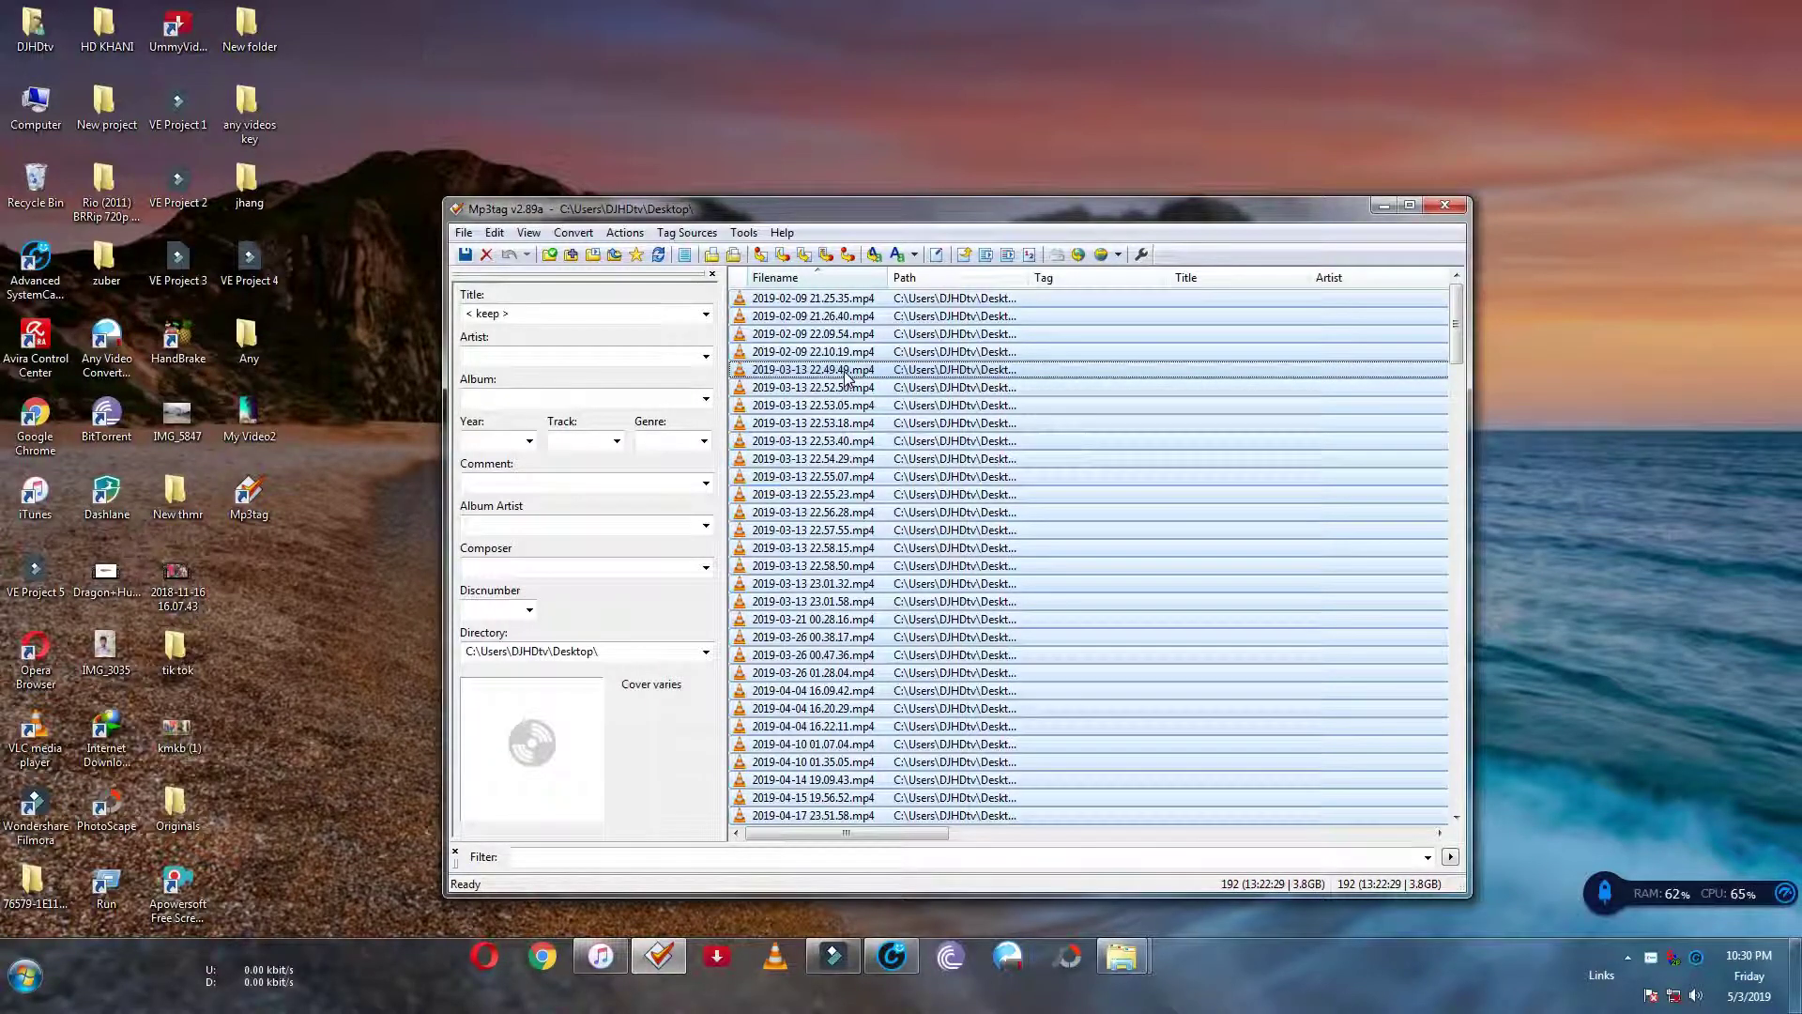
key(Delete)
Open the 2017 folder on the F: drive under Mp3 Songs, India.DJ Mobile, 1 All Singer+By Dj Mobile in Windows Explorer
double_click(24, 117)
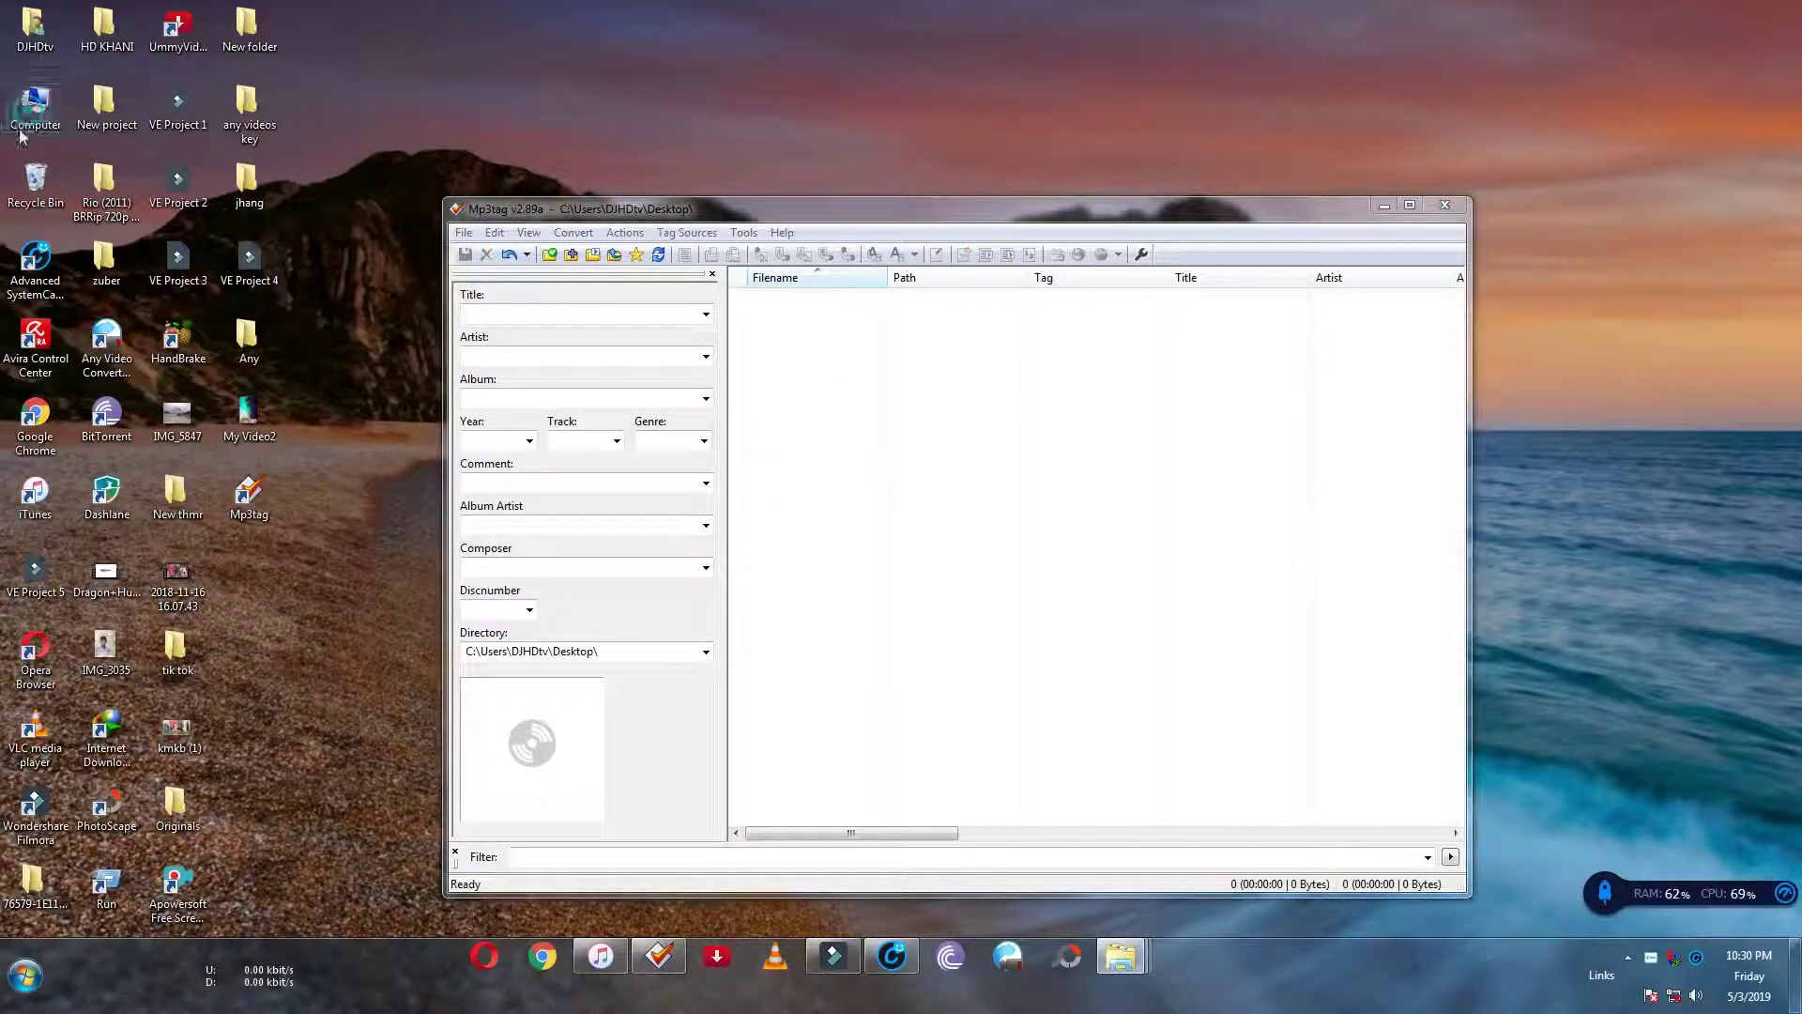
double_click(1018, 154)
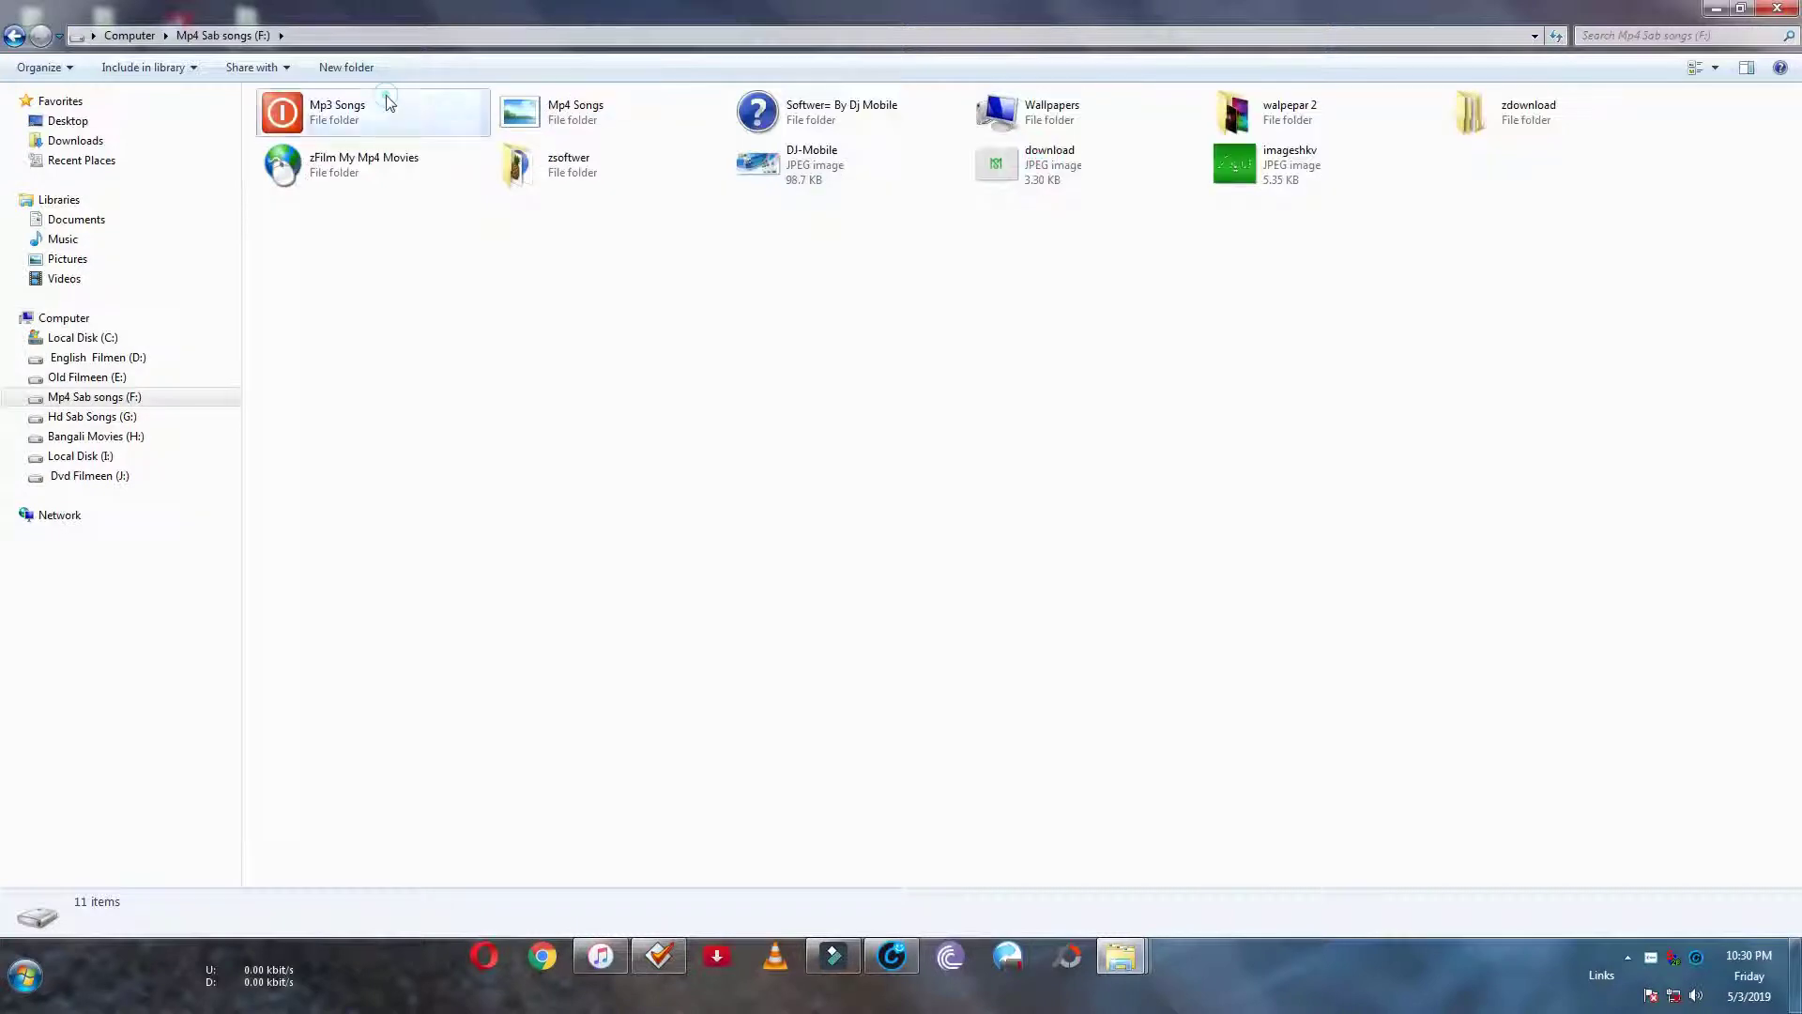
double_click(387, 106)
double_click(797, 110)
double_click(373, 108)
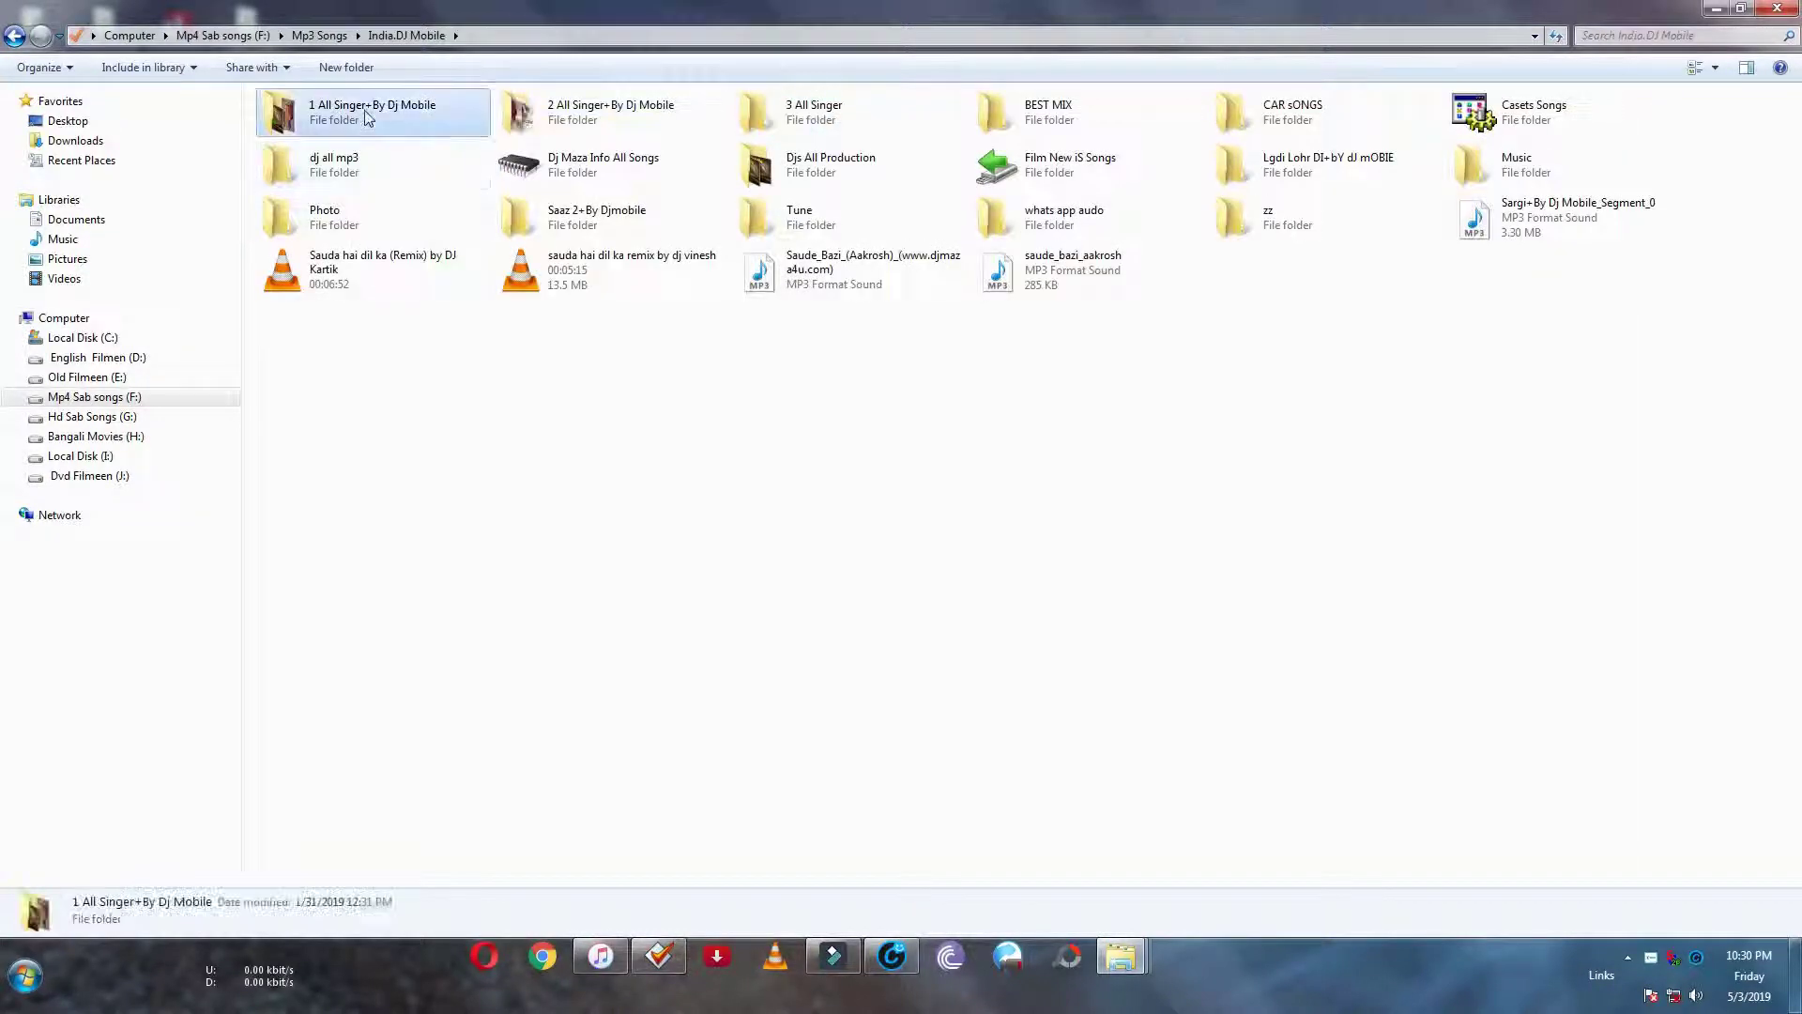
double_click(302, 105)
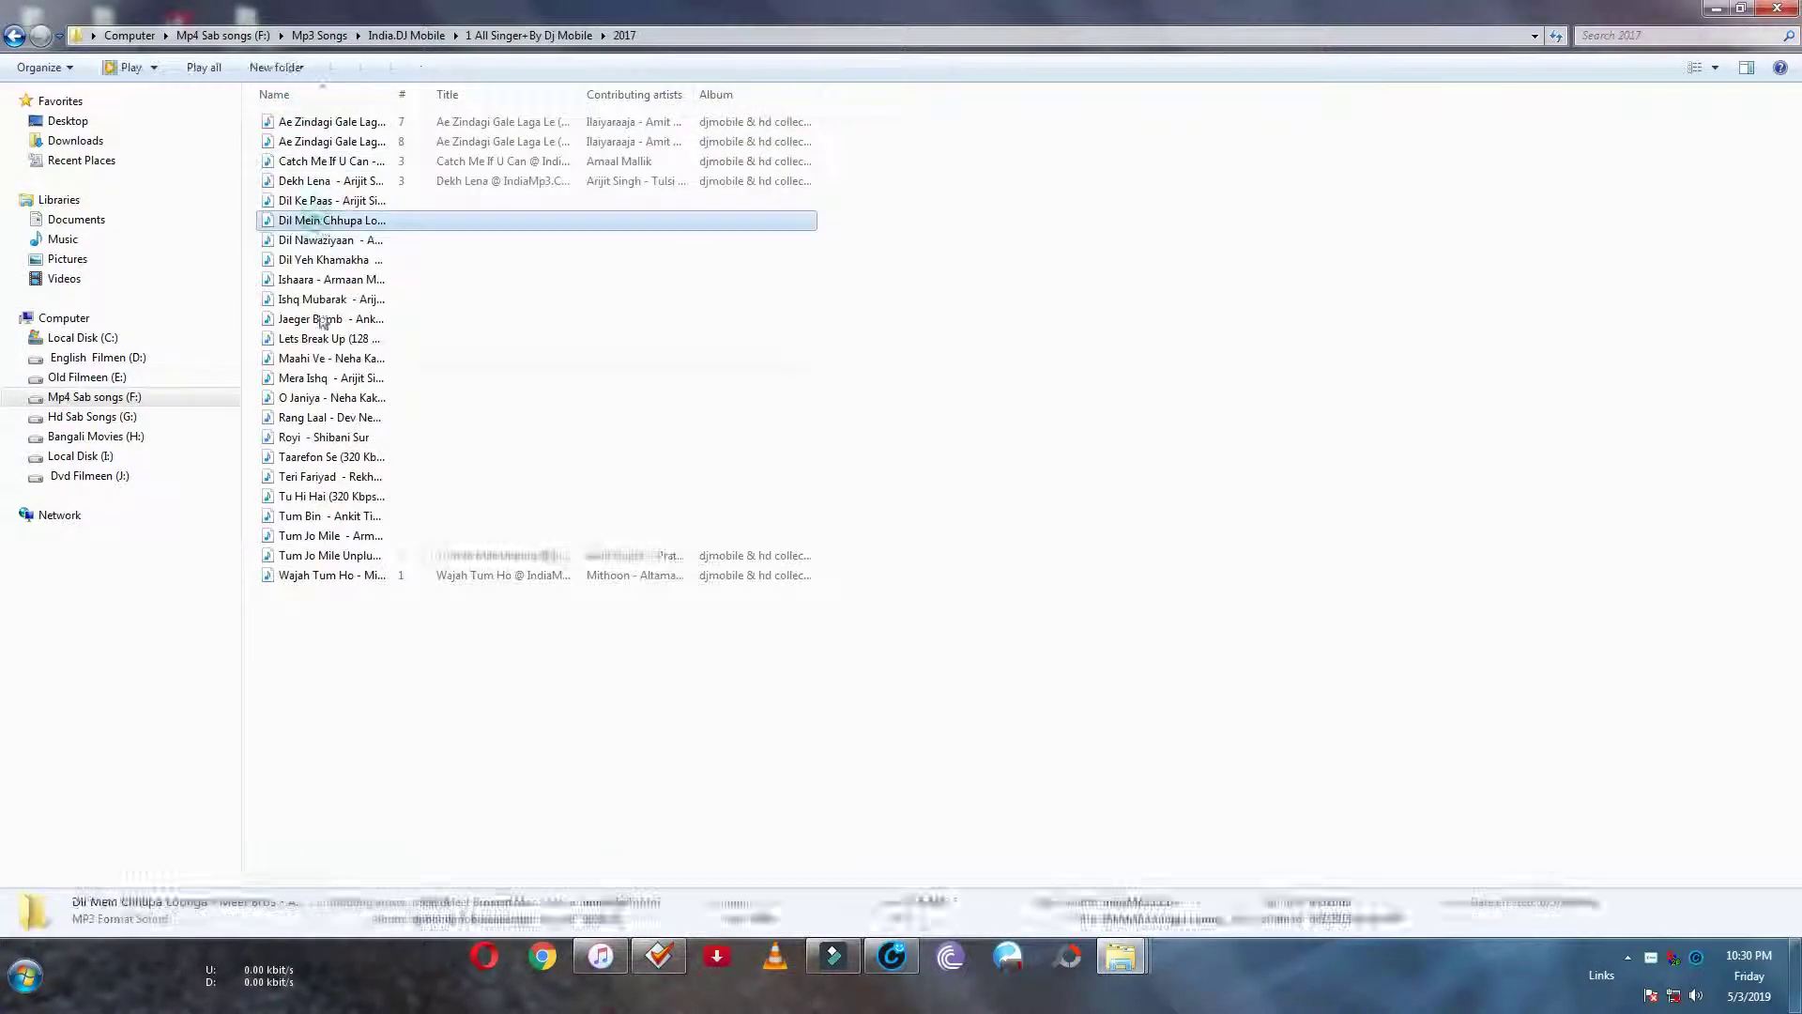
Load all the songs of the 2017 folder into the Mp3tag file list and minimize the folder window
click(322, 357)
drag(330, 674, 332, 115)
key(super+Down)
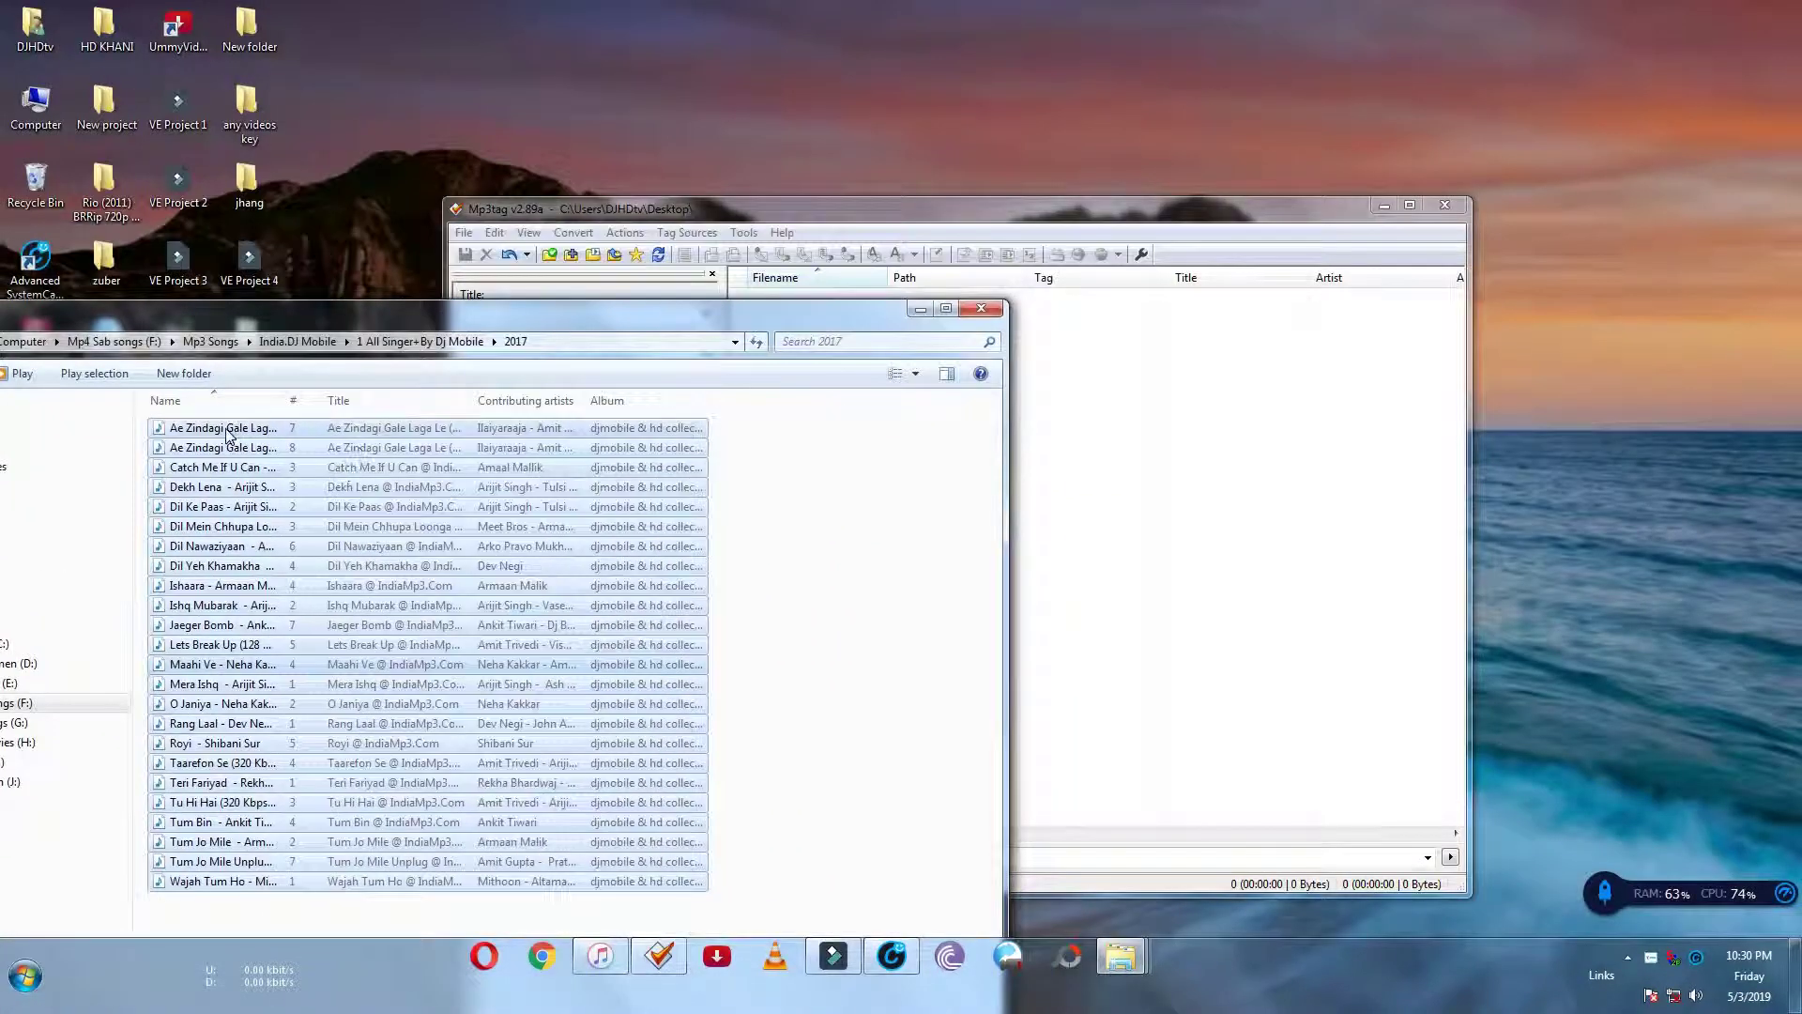
drag(361, 455, 1215, 491)
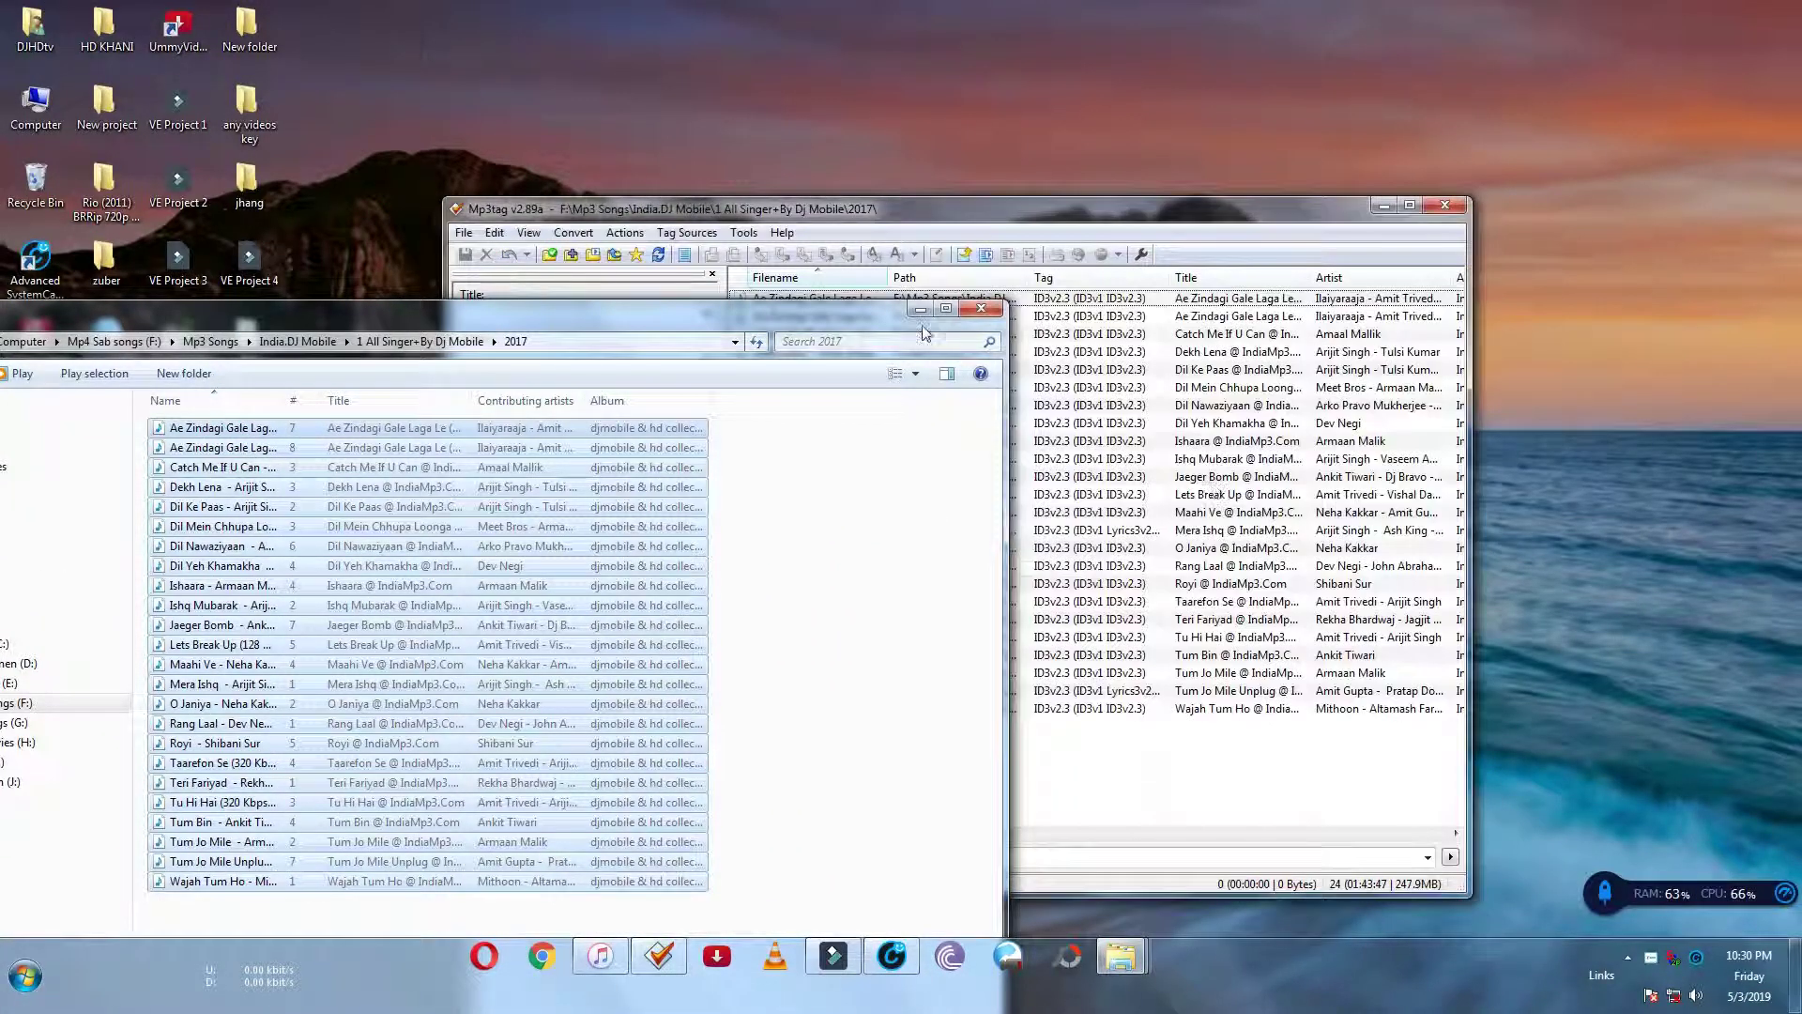
click(920, 309)
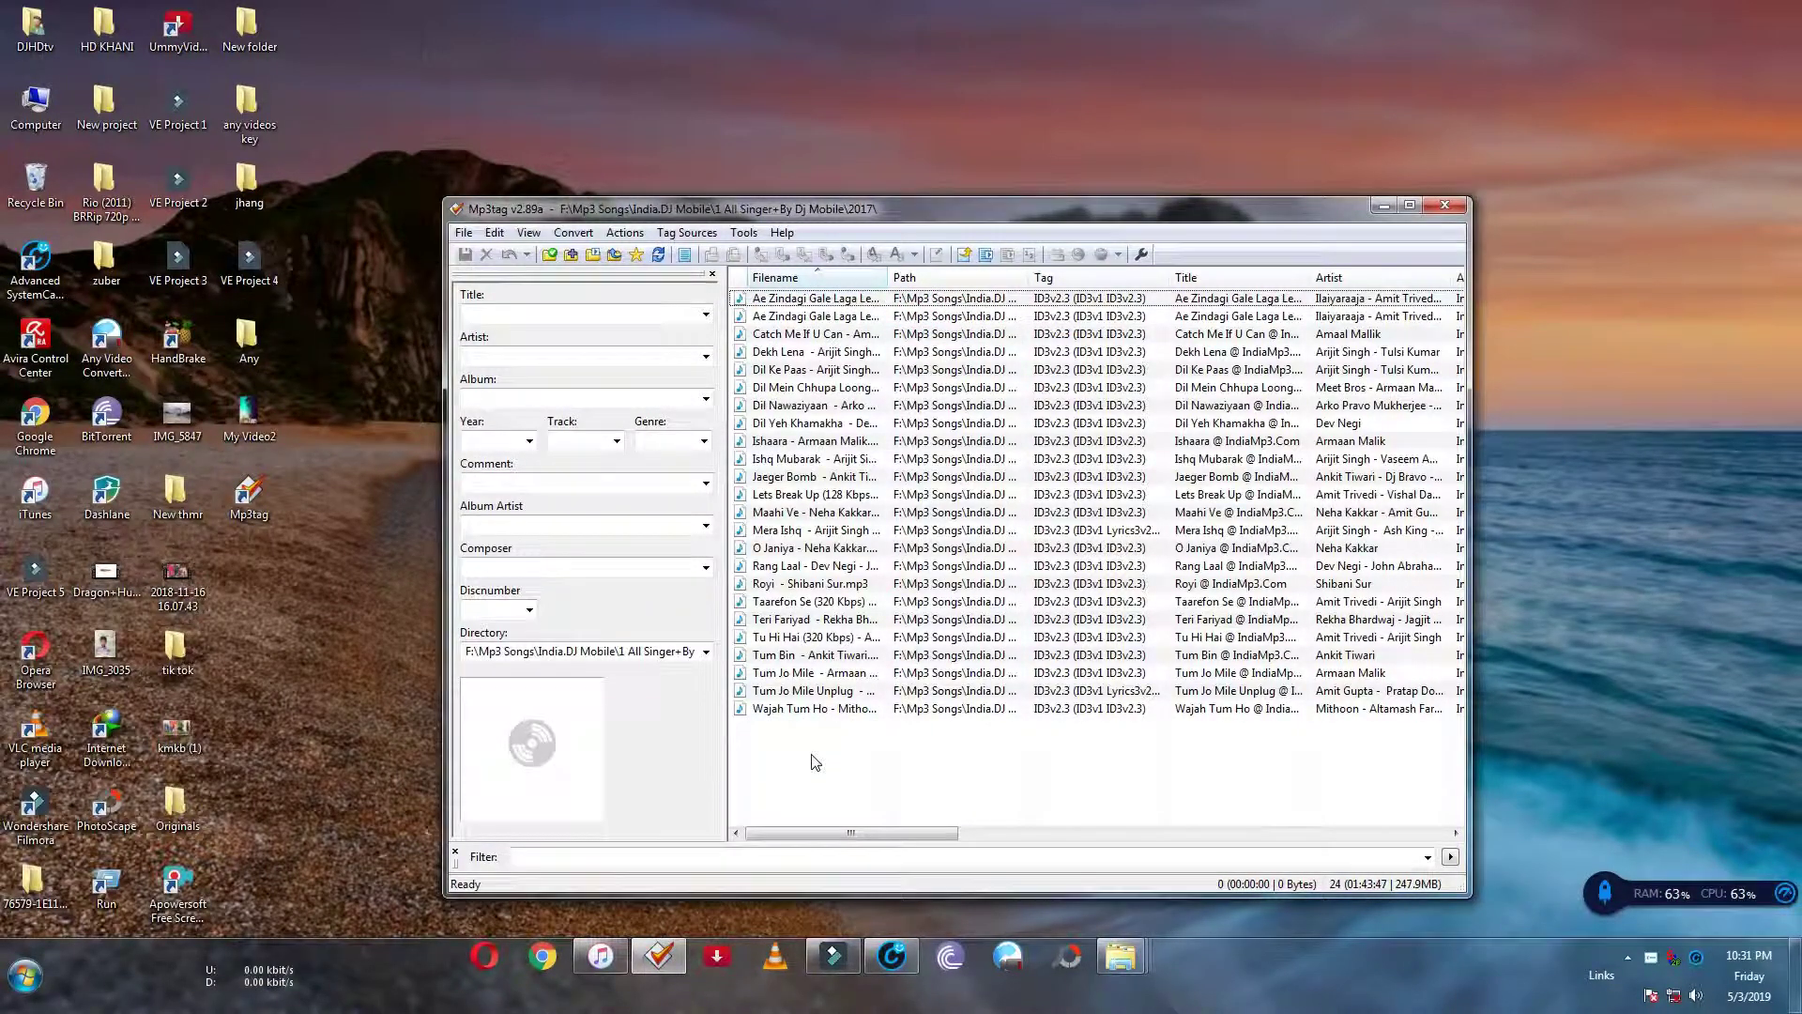
Select all the loaded songs and remove their existing cover picture
key(ctrl+a)
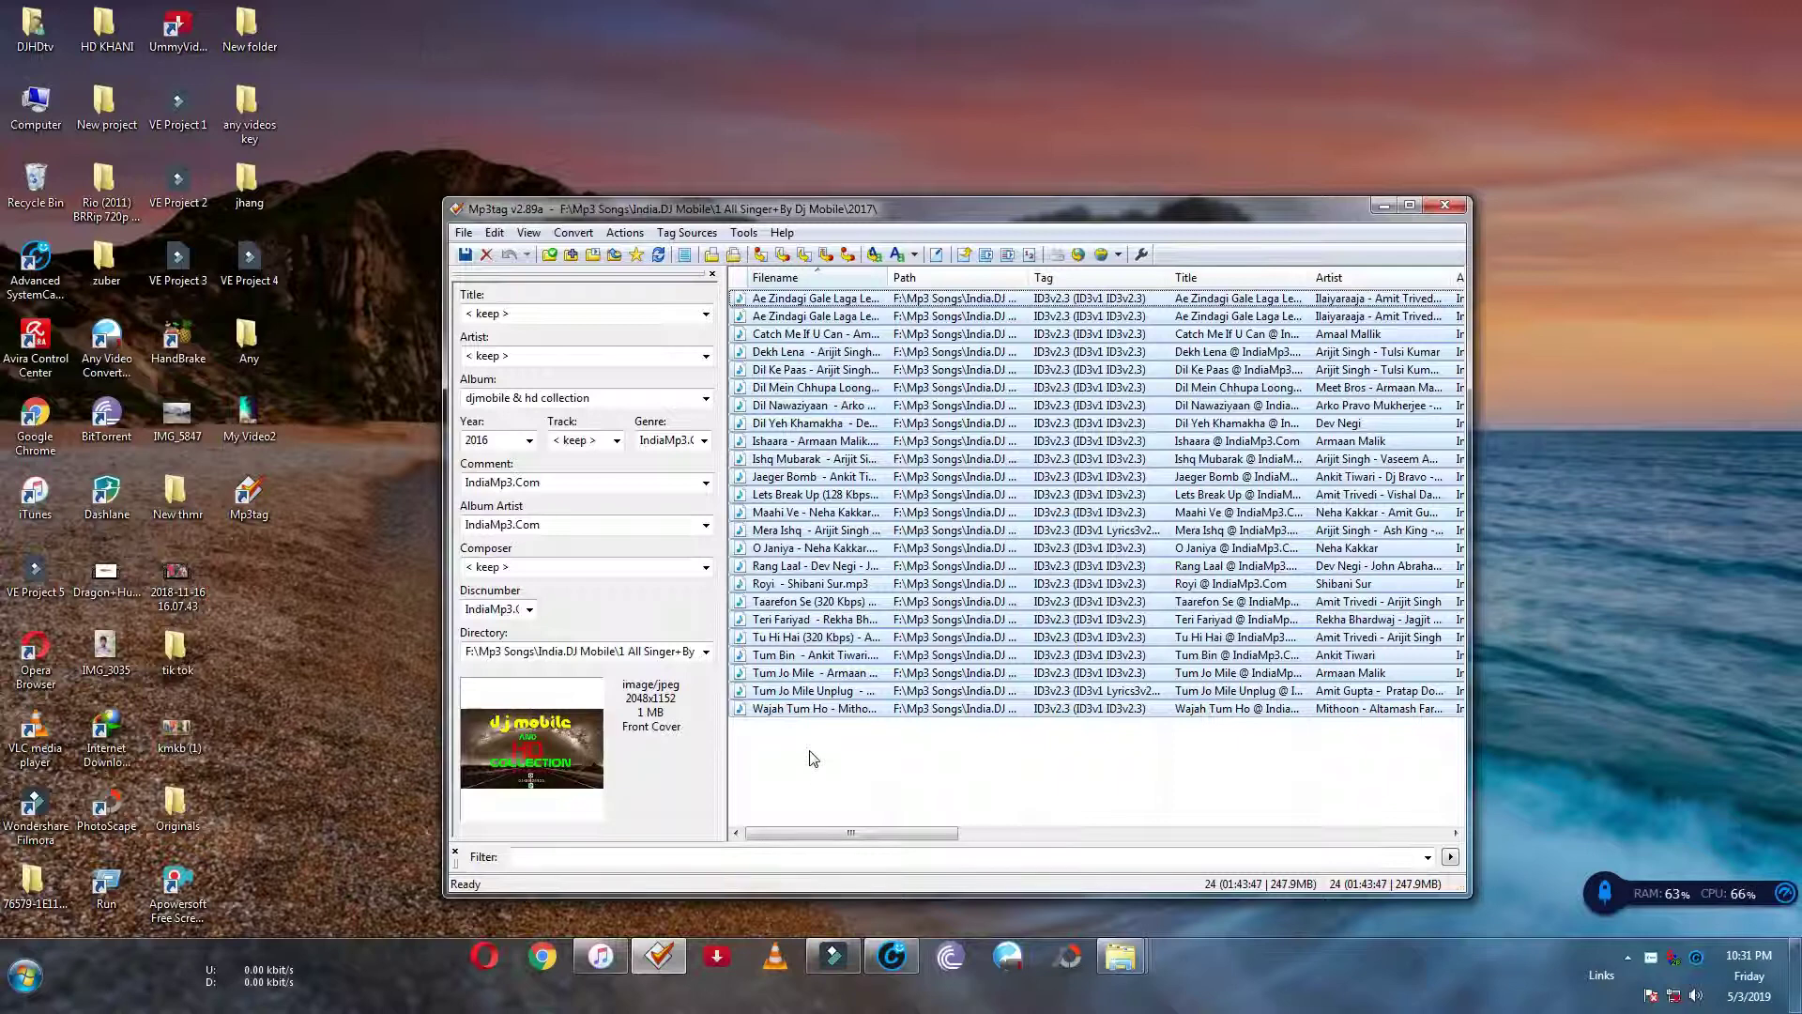
click(812, 758)
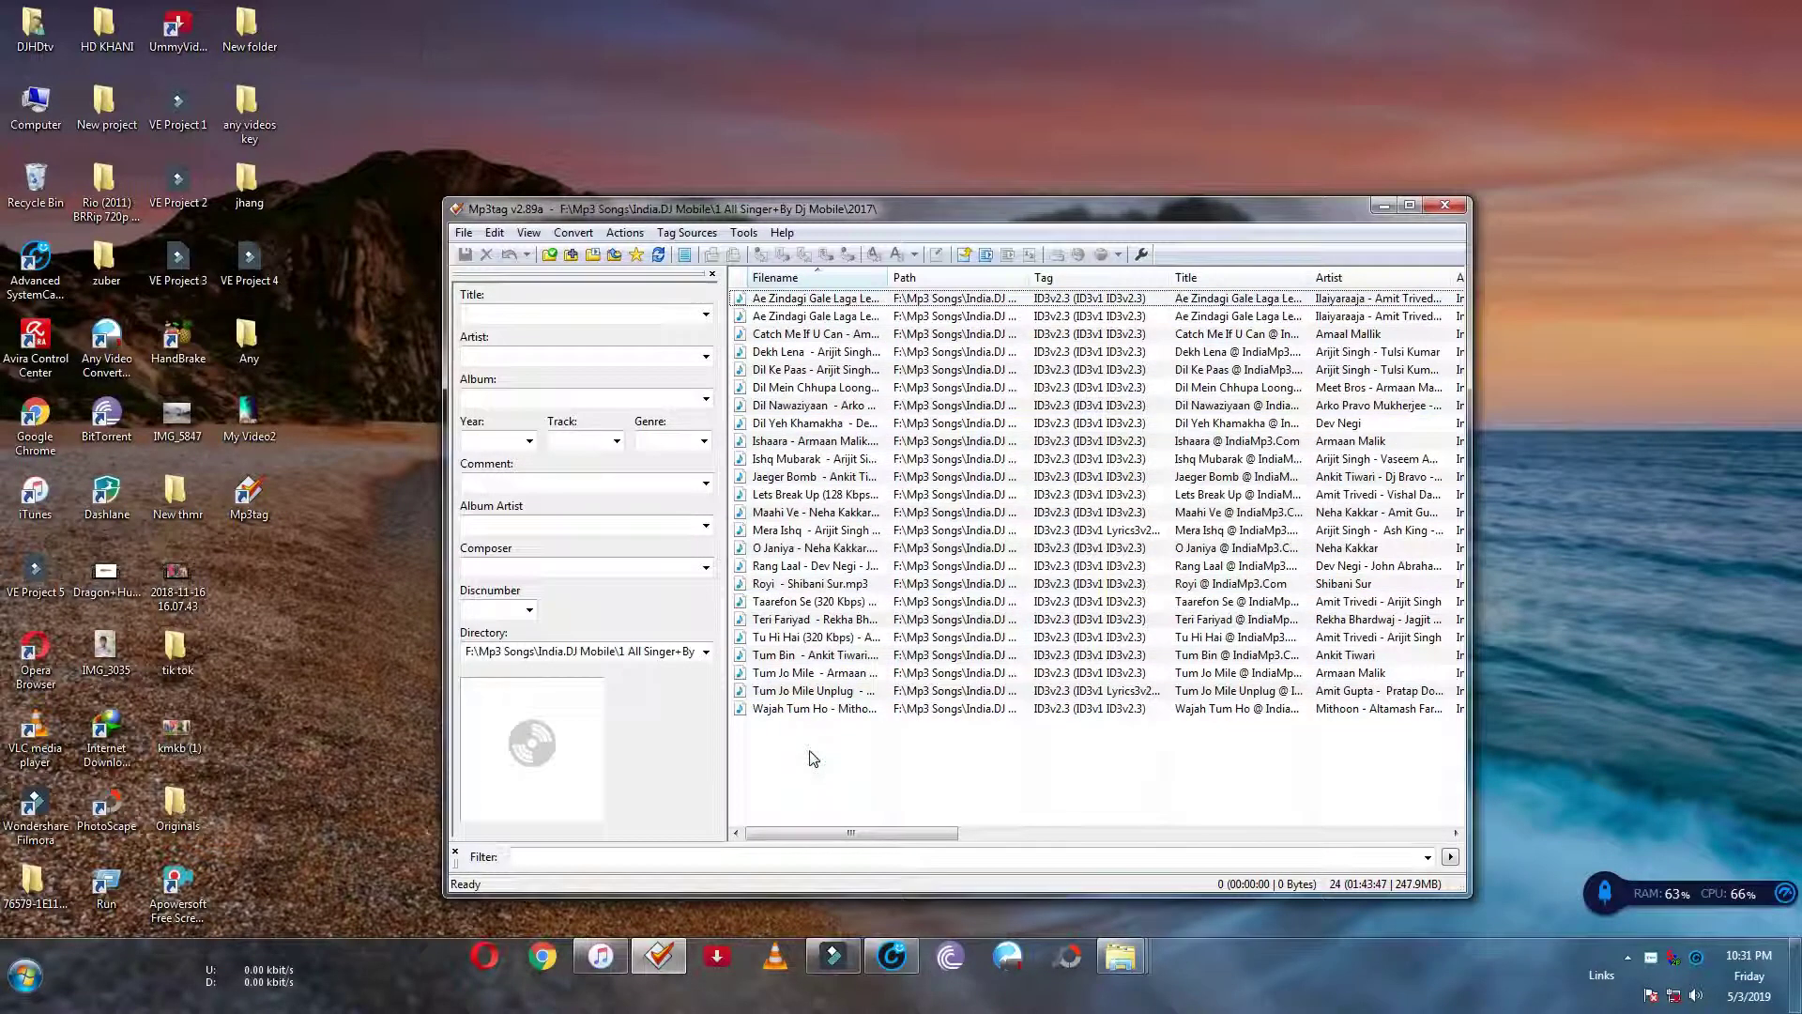
key(ctrl+a)
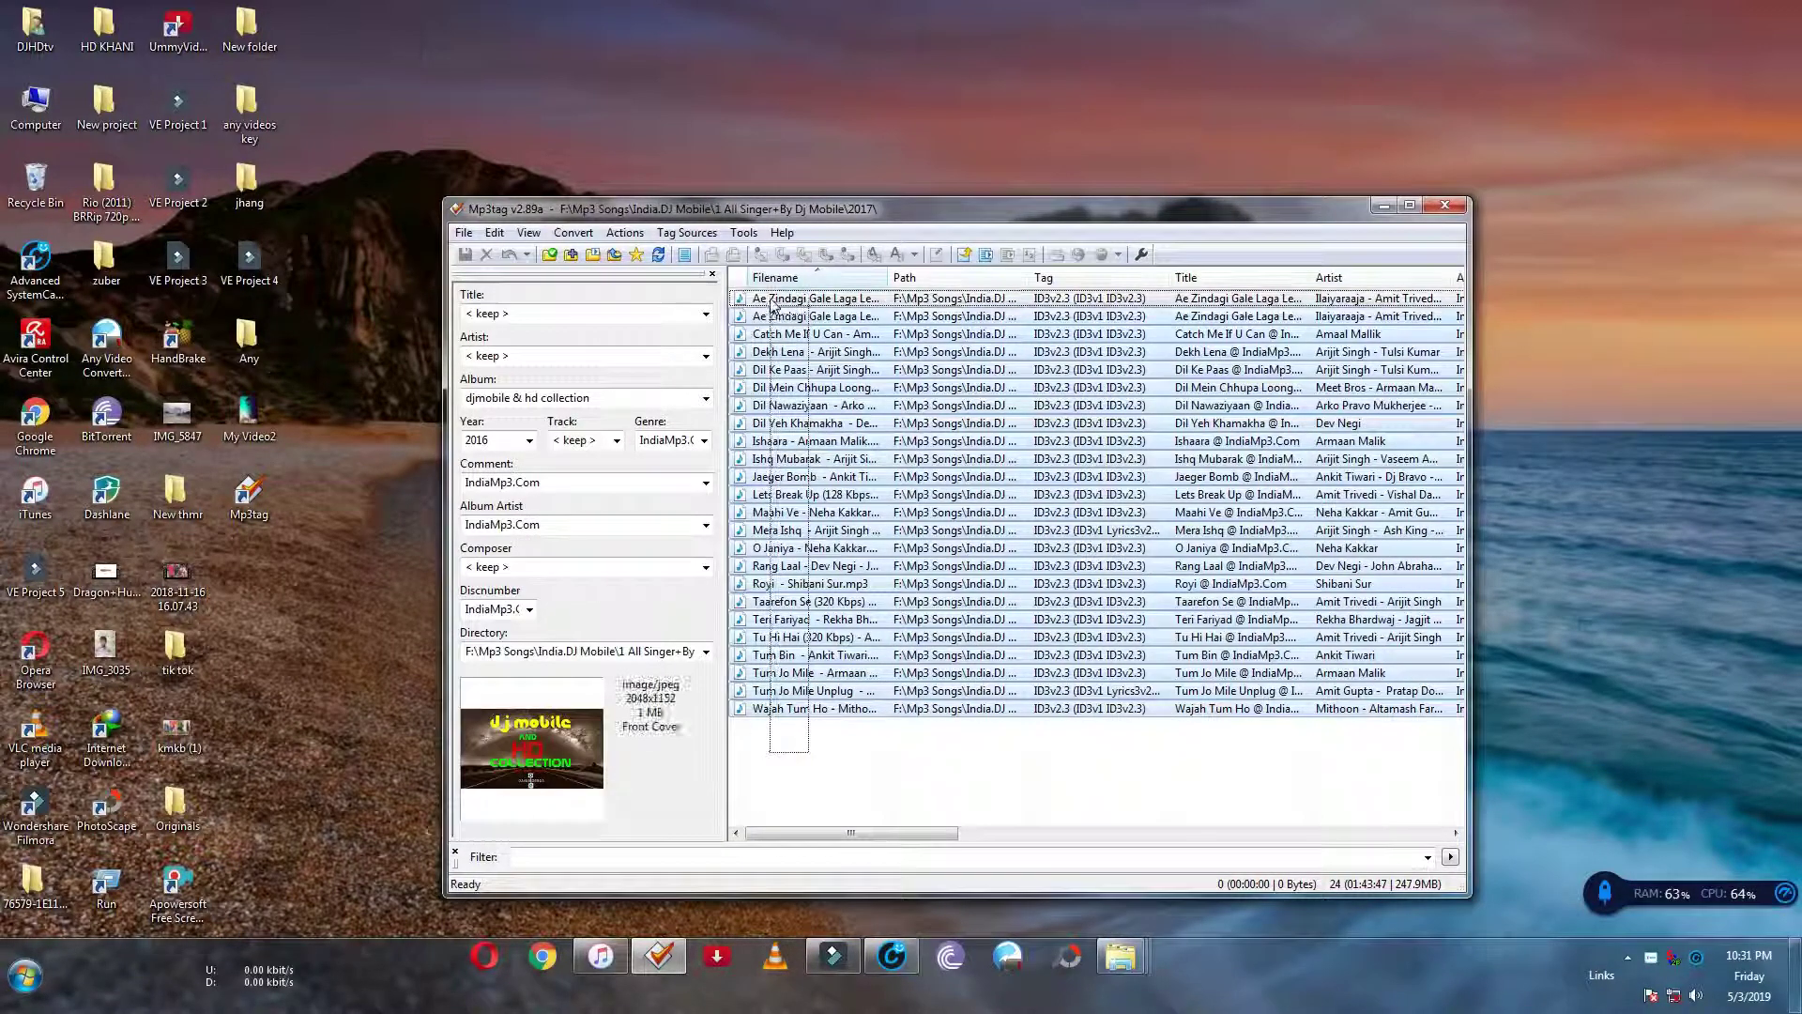
right_click(559, 718)
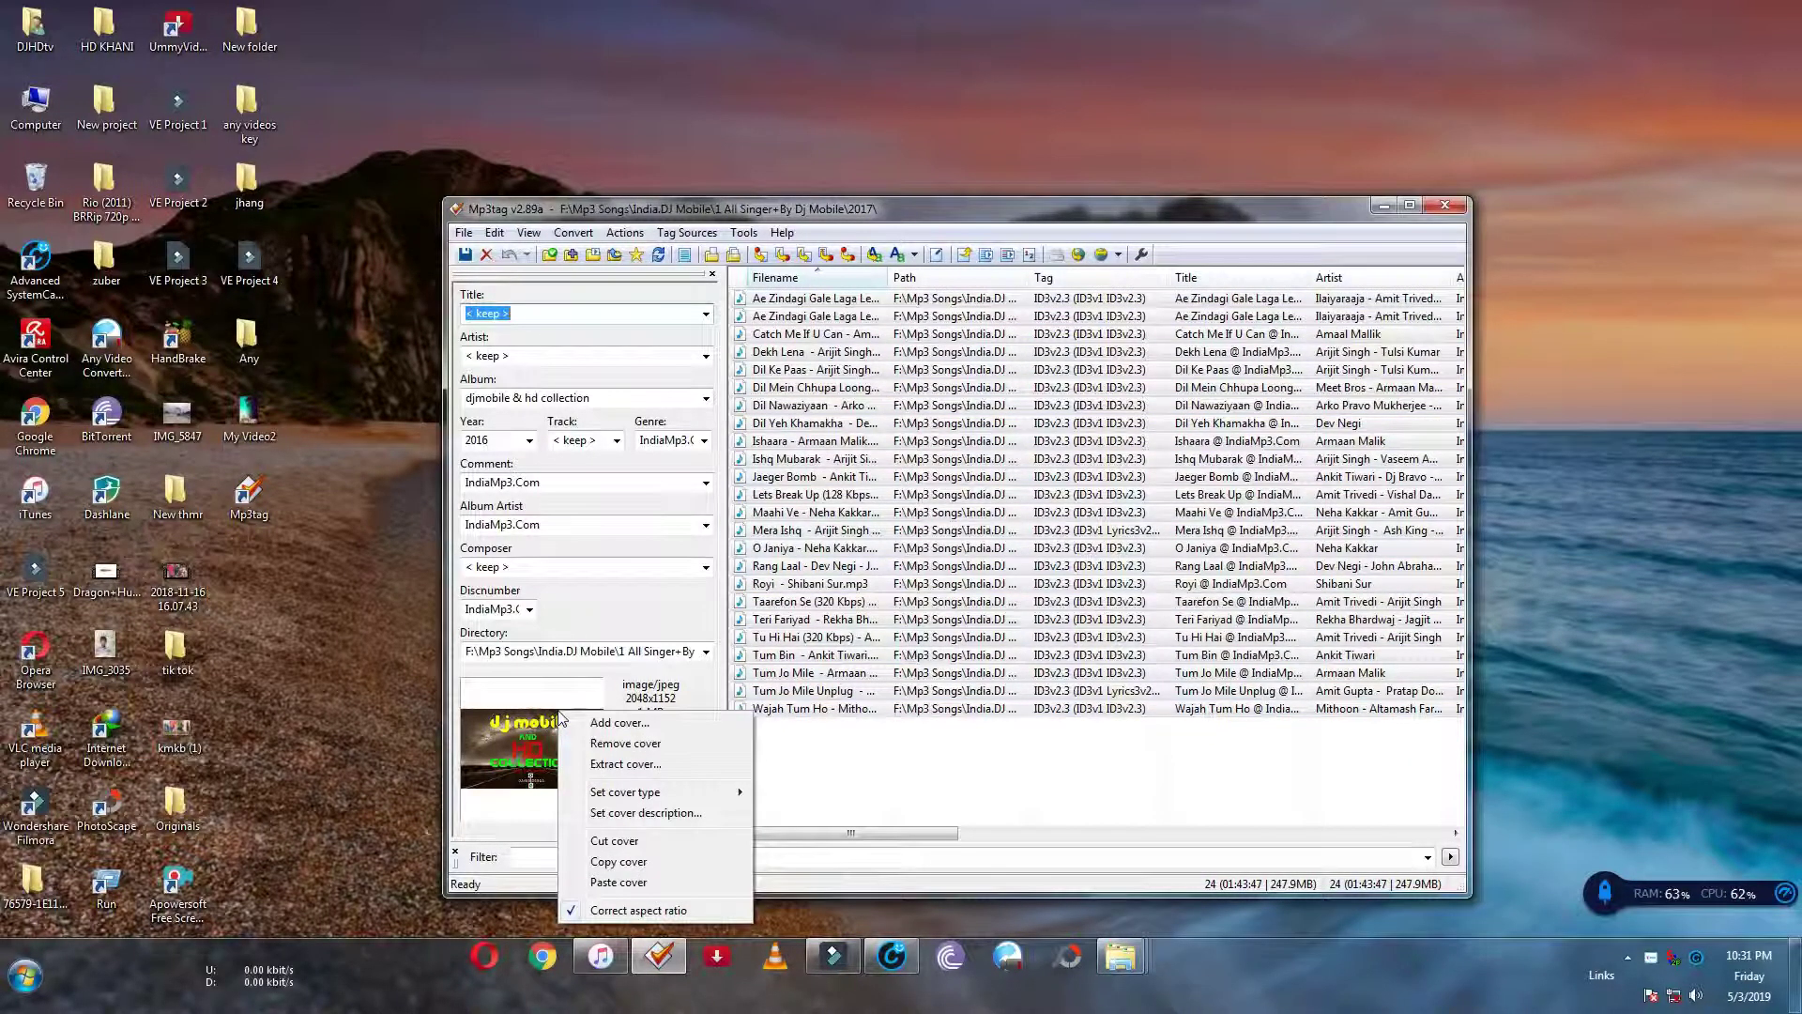
click(619, 743)
click(466, 256)
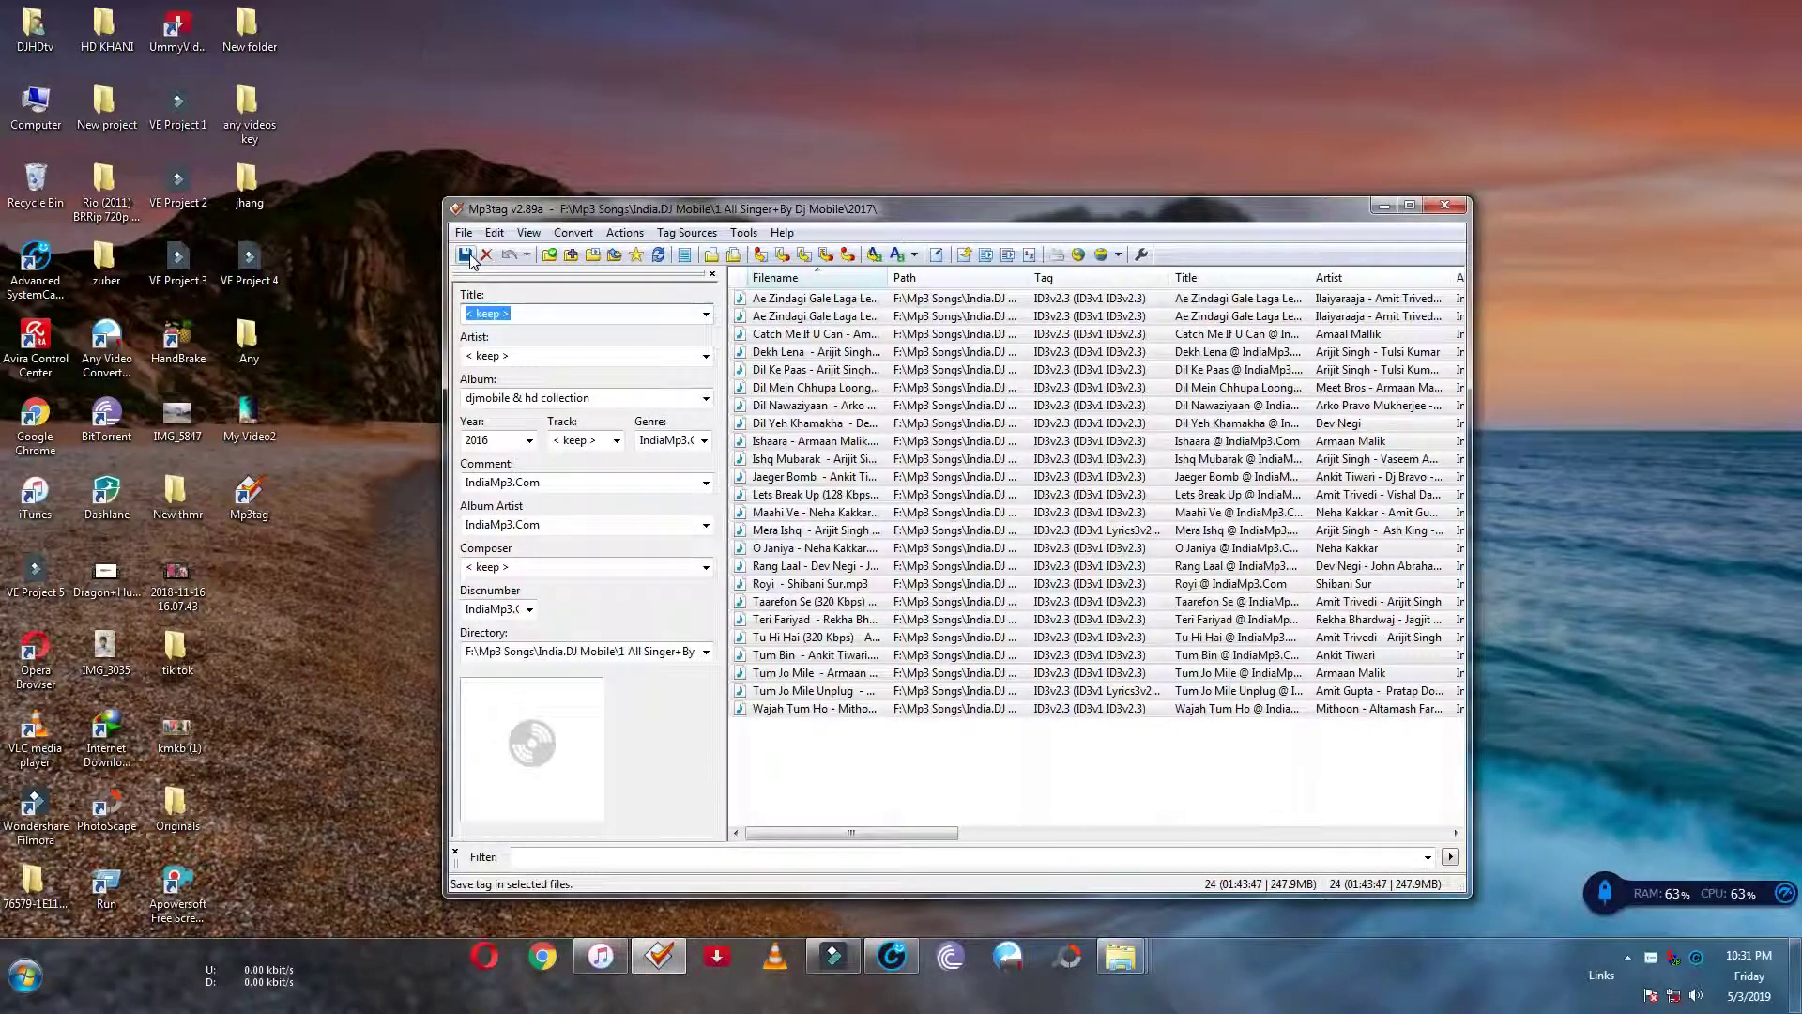
Start adding a new cover to the selected songs and open the Photo folder under Mp3 Songs, India.DJ Mobile on the F: drive
right_click(511, 707)
click(583, 721)
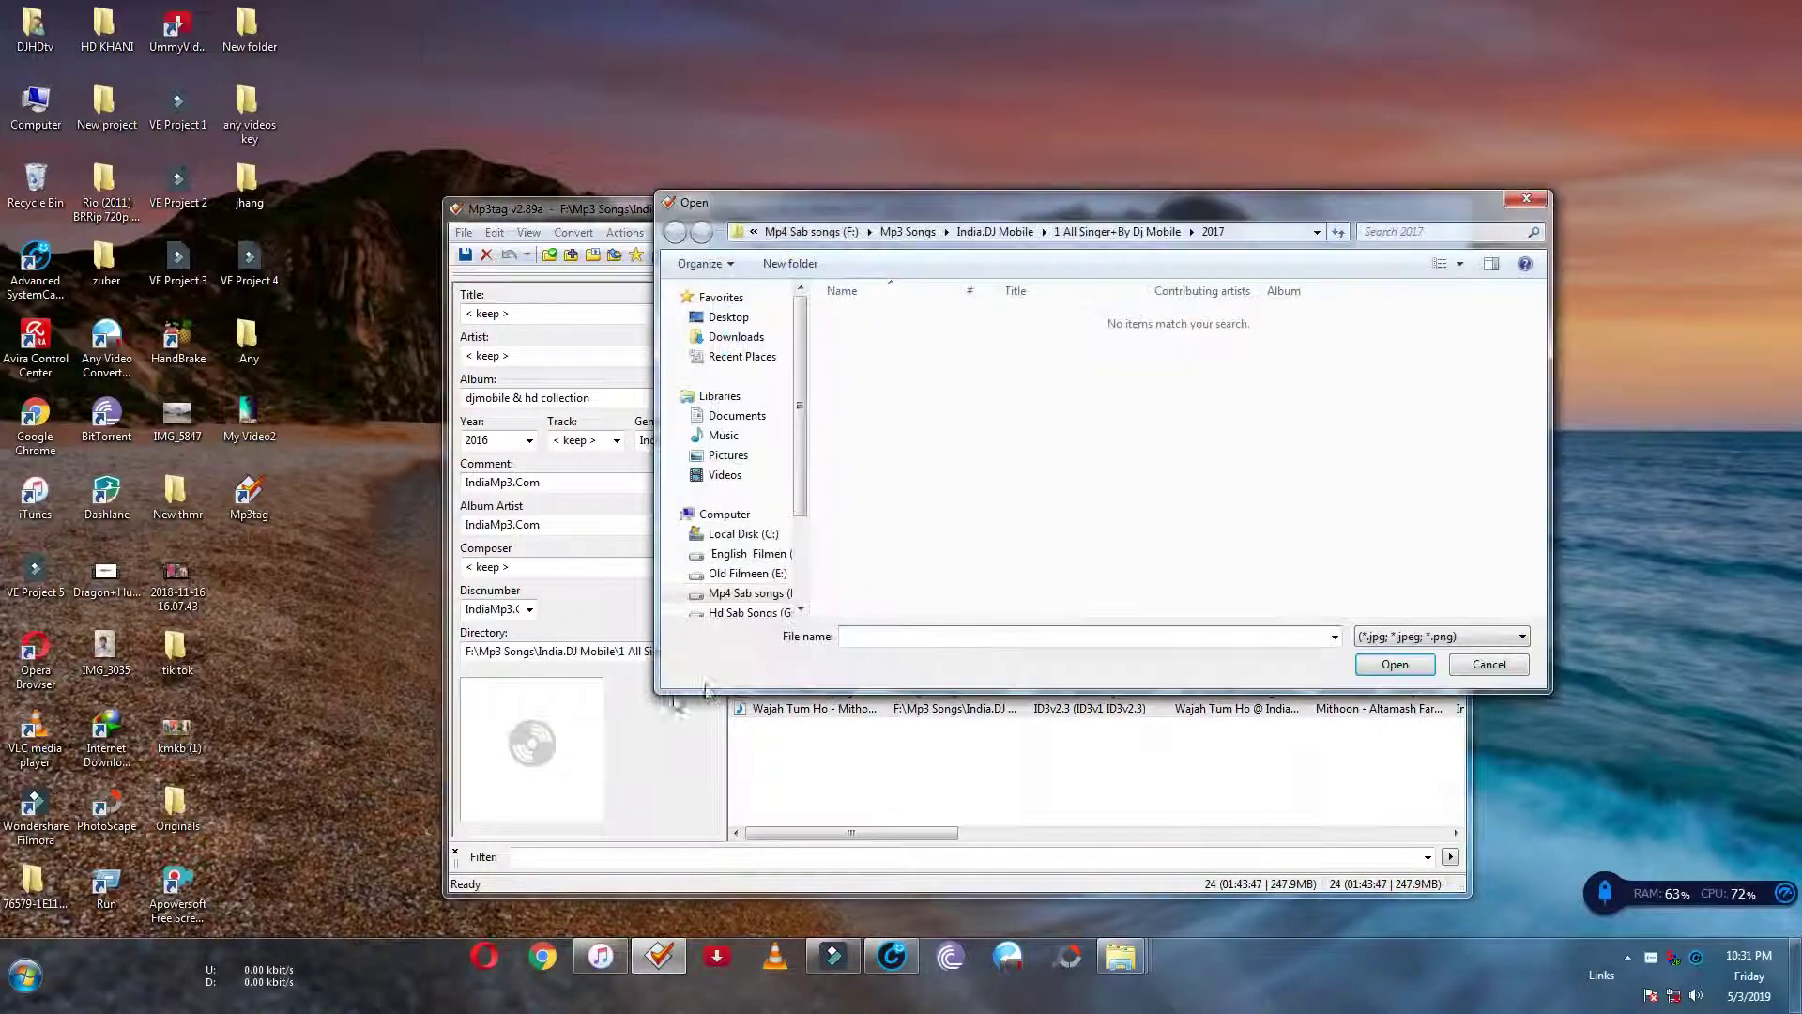
click(744, 593)
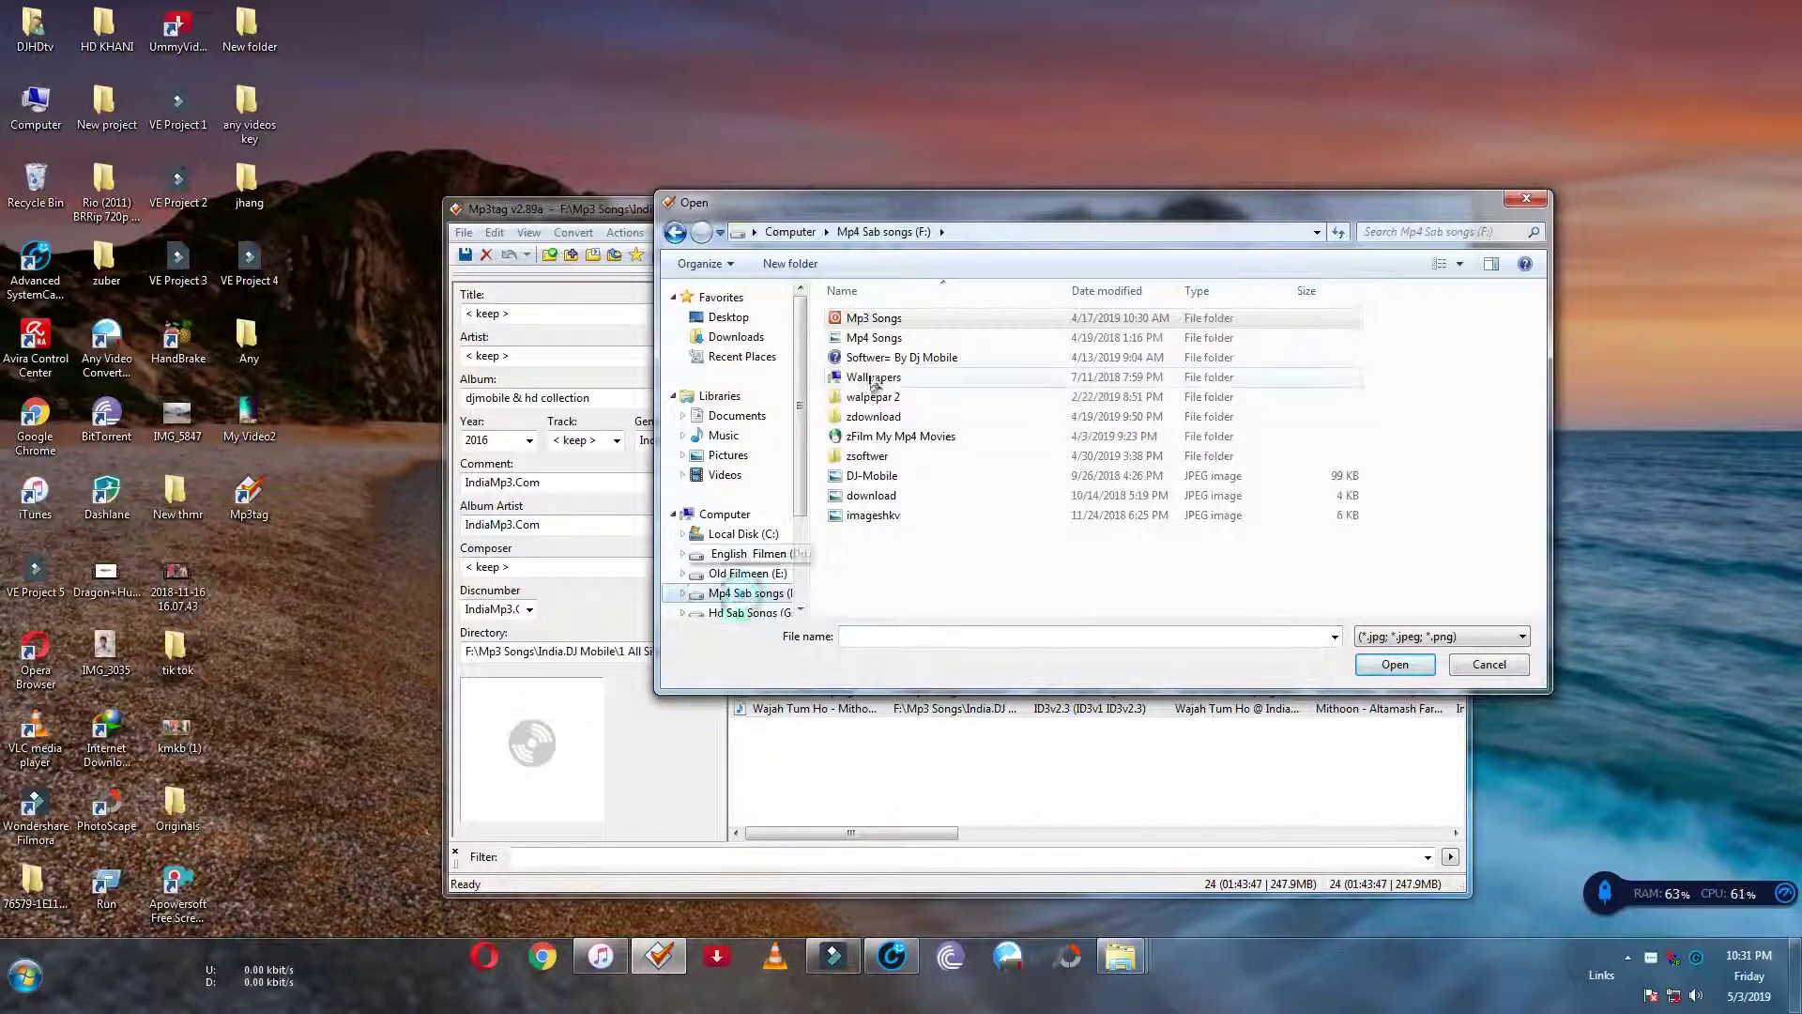
double_click(869, 319)
double_click(880, 357)
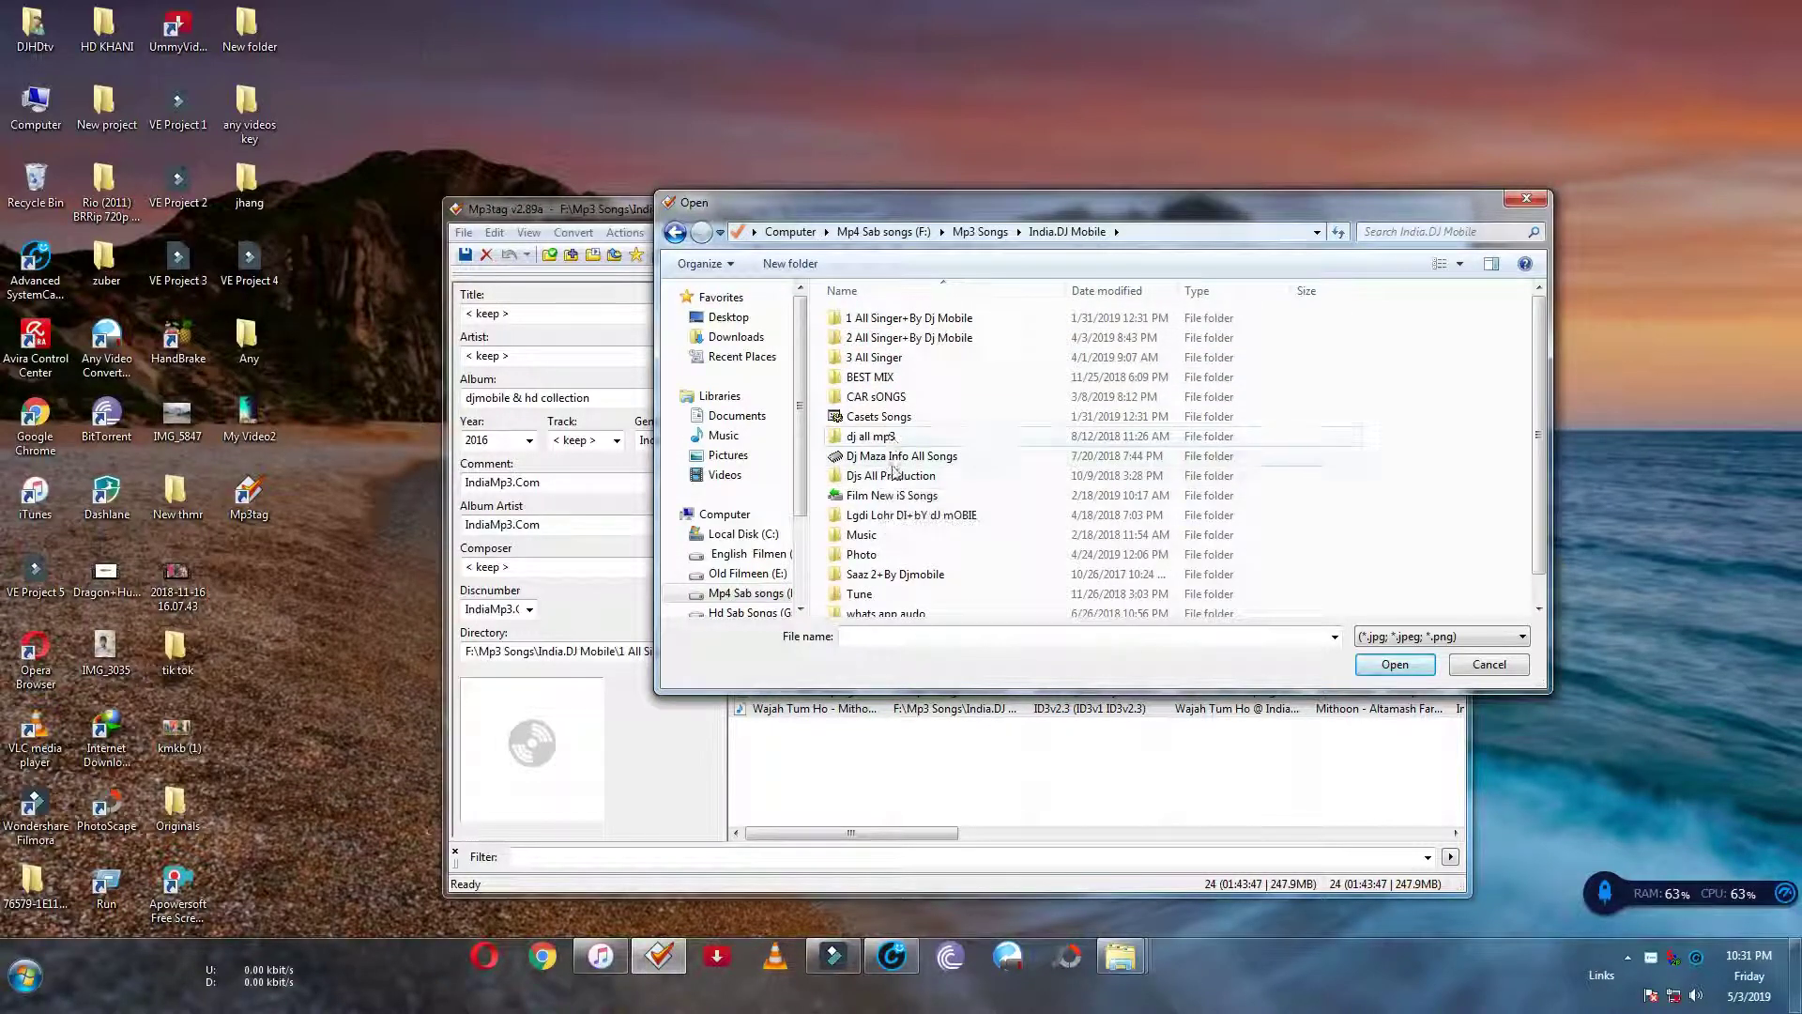
click(895, 456)
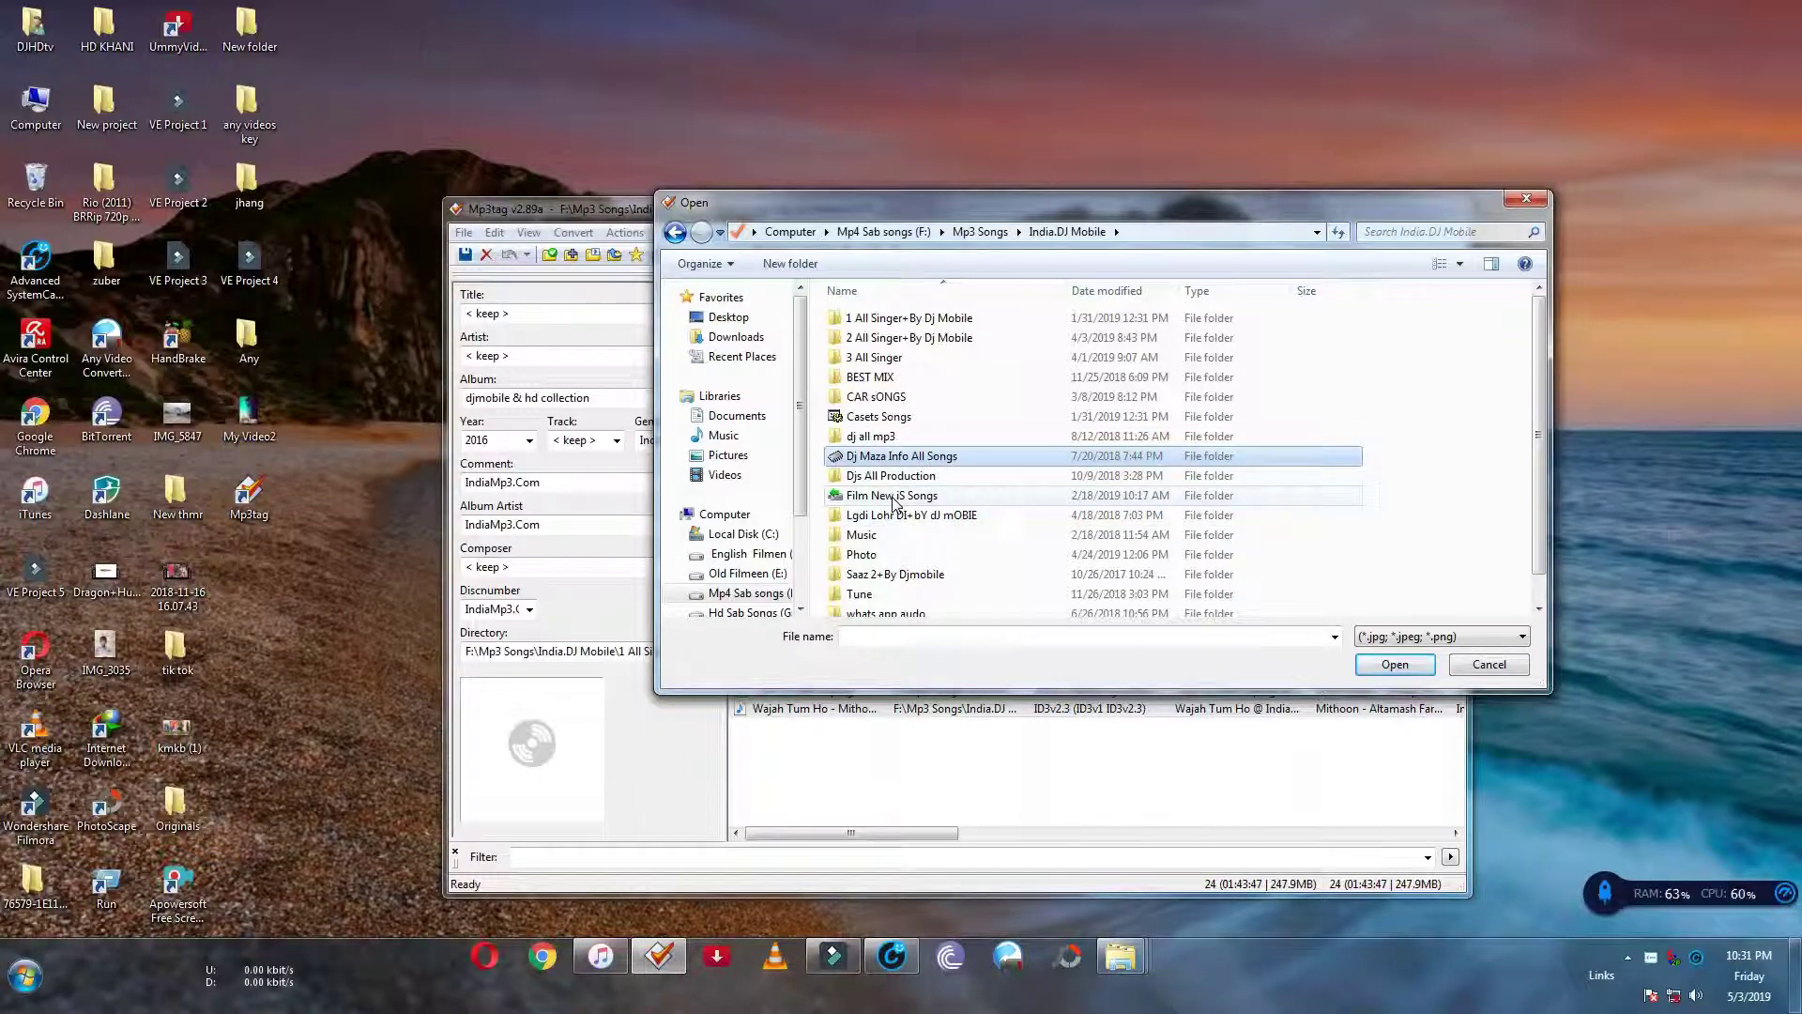
click(892, 498)
click(894, 515)
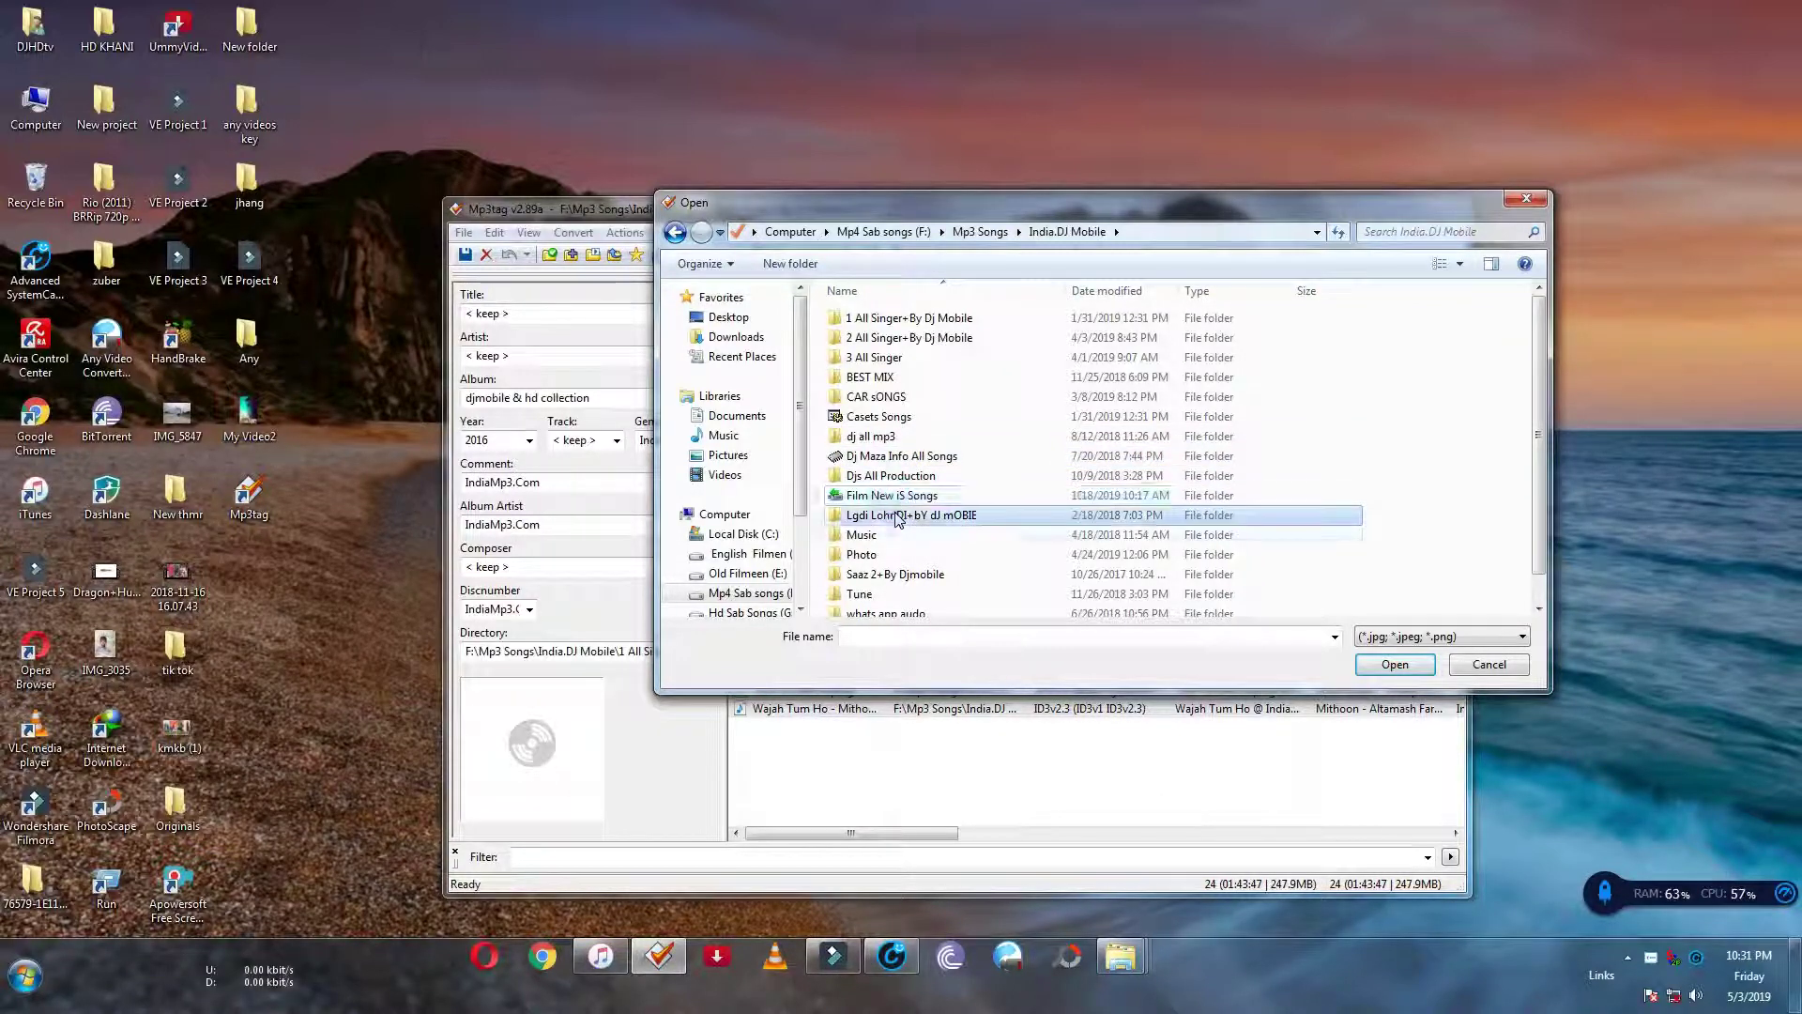
double_click(891, 555)
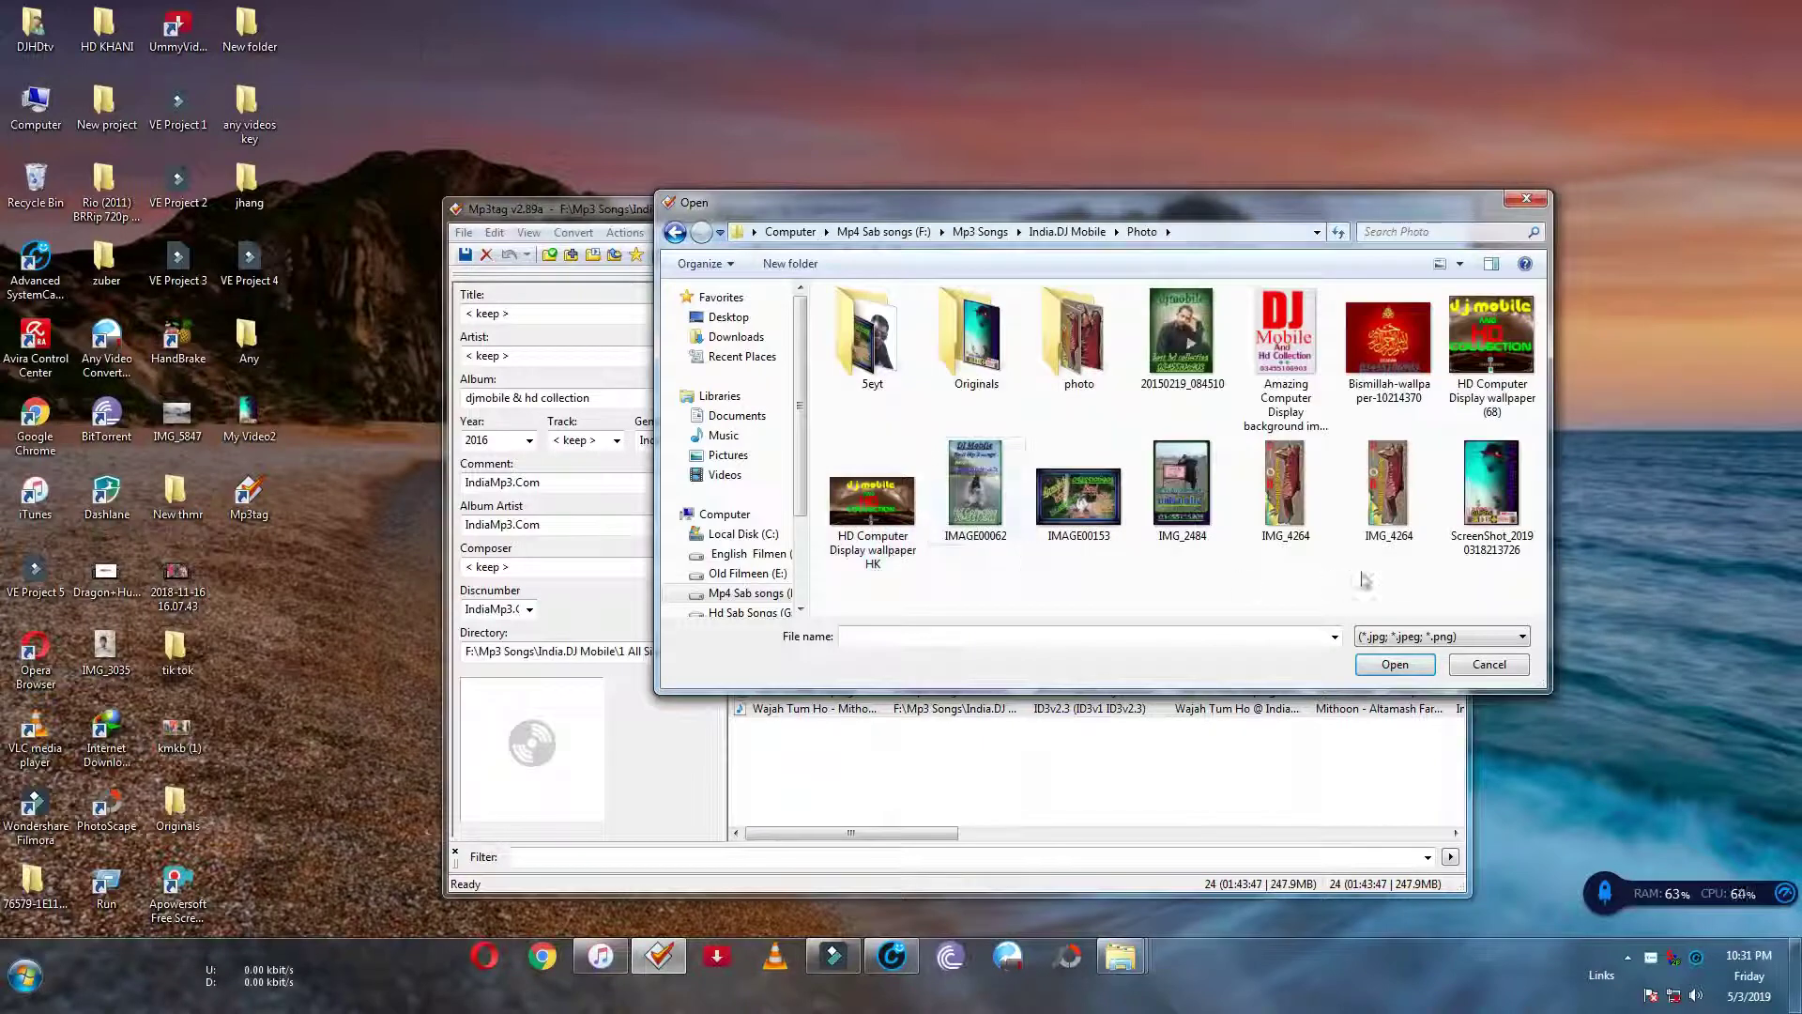
click(1482, 510)
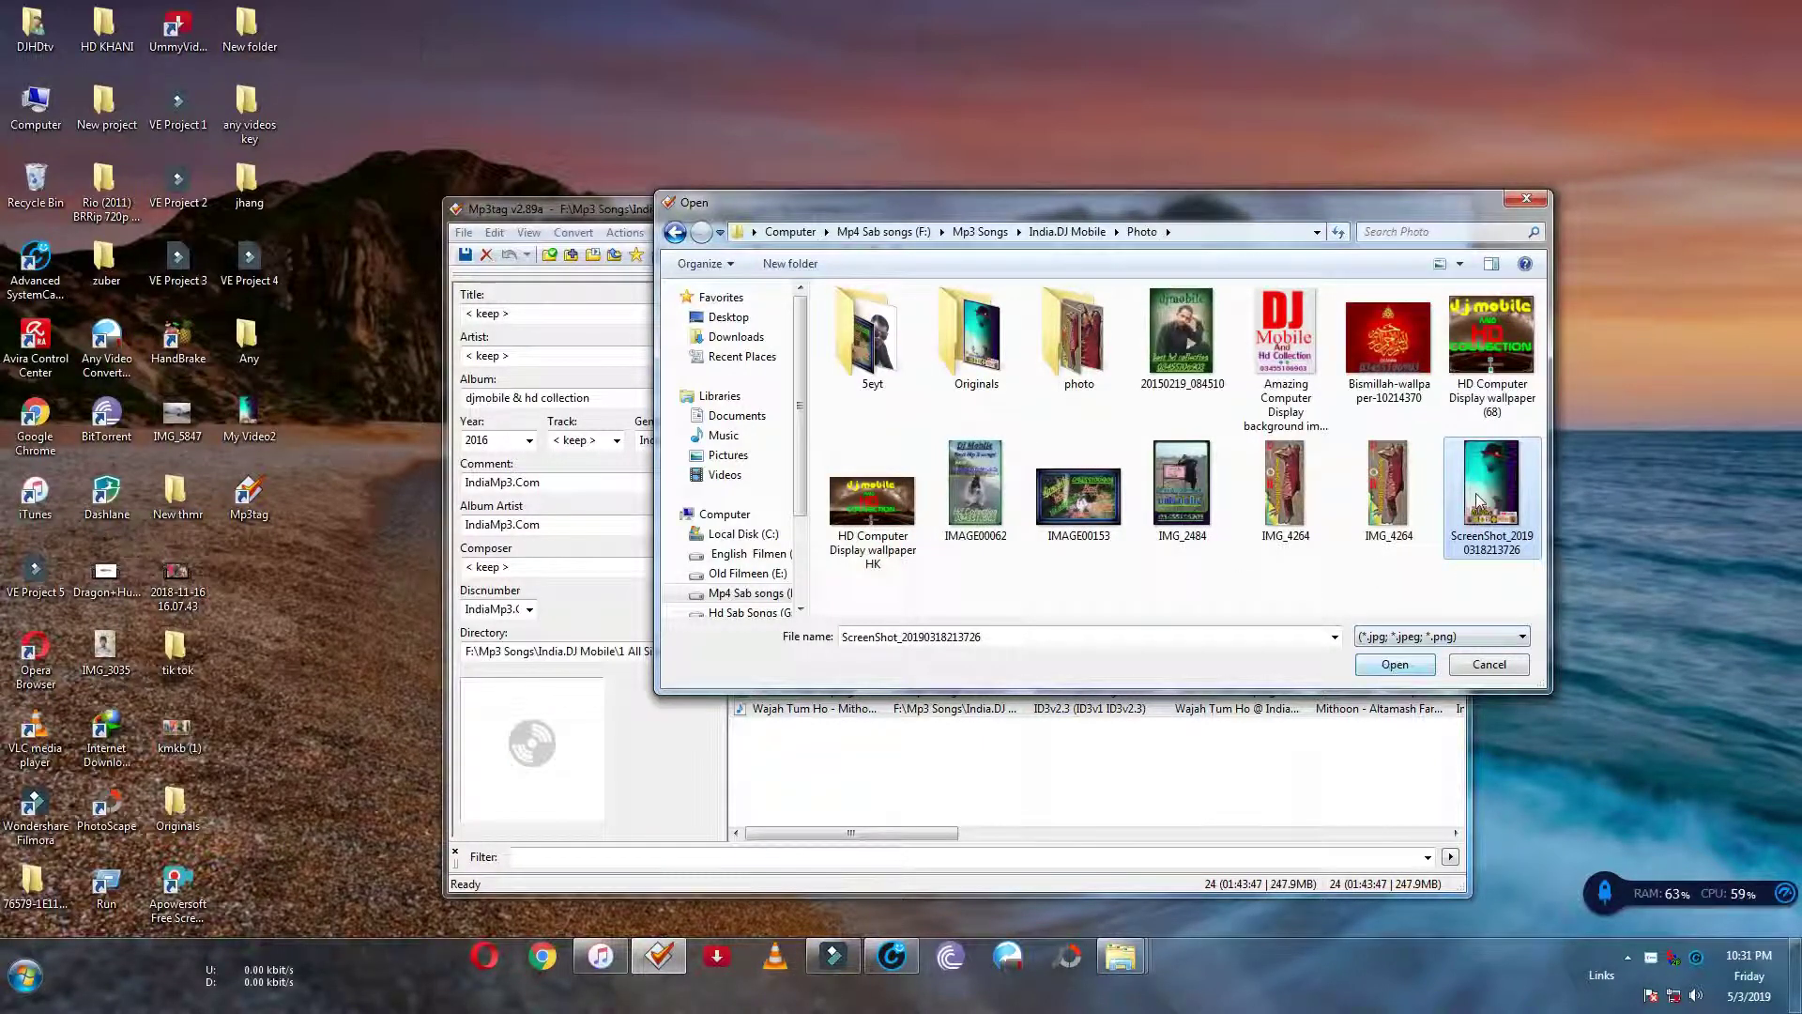
click(1395, 664)
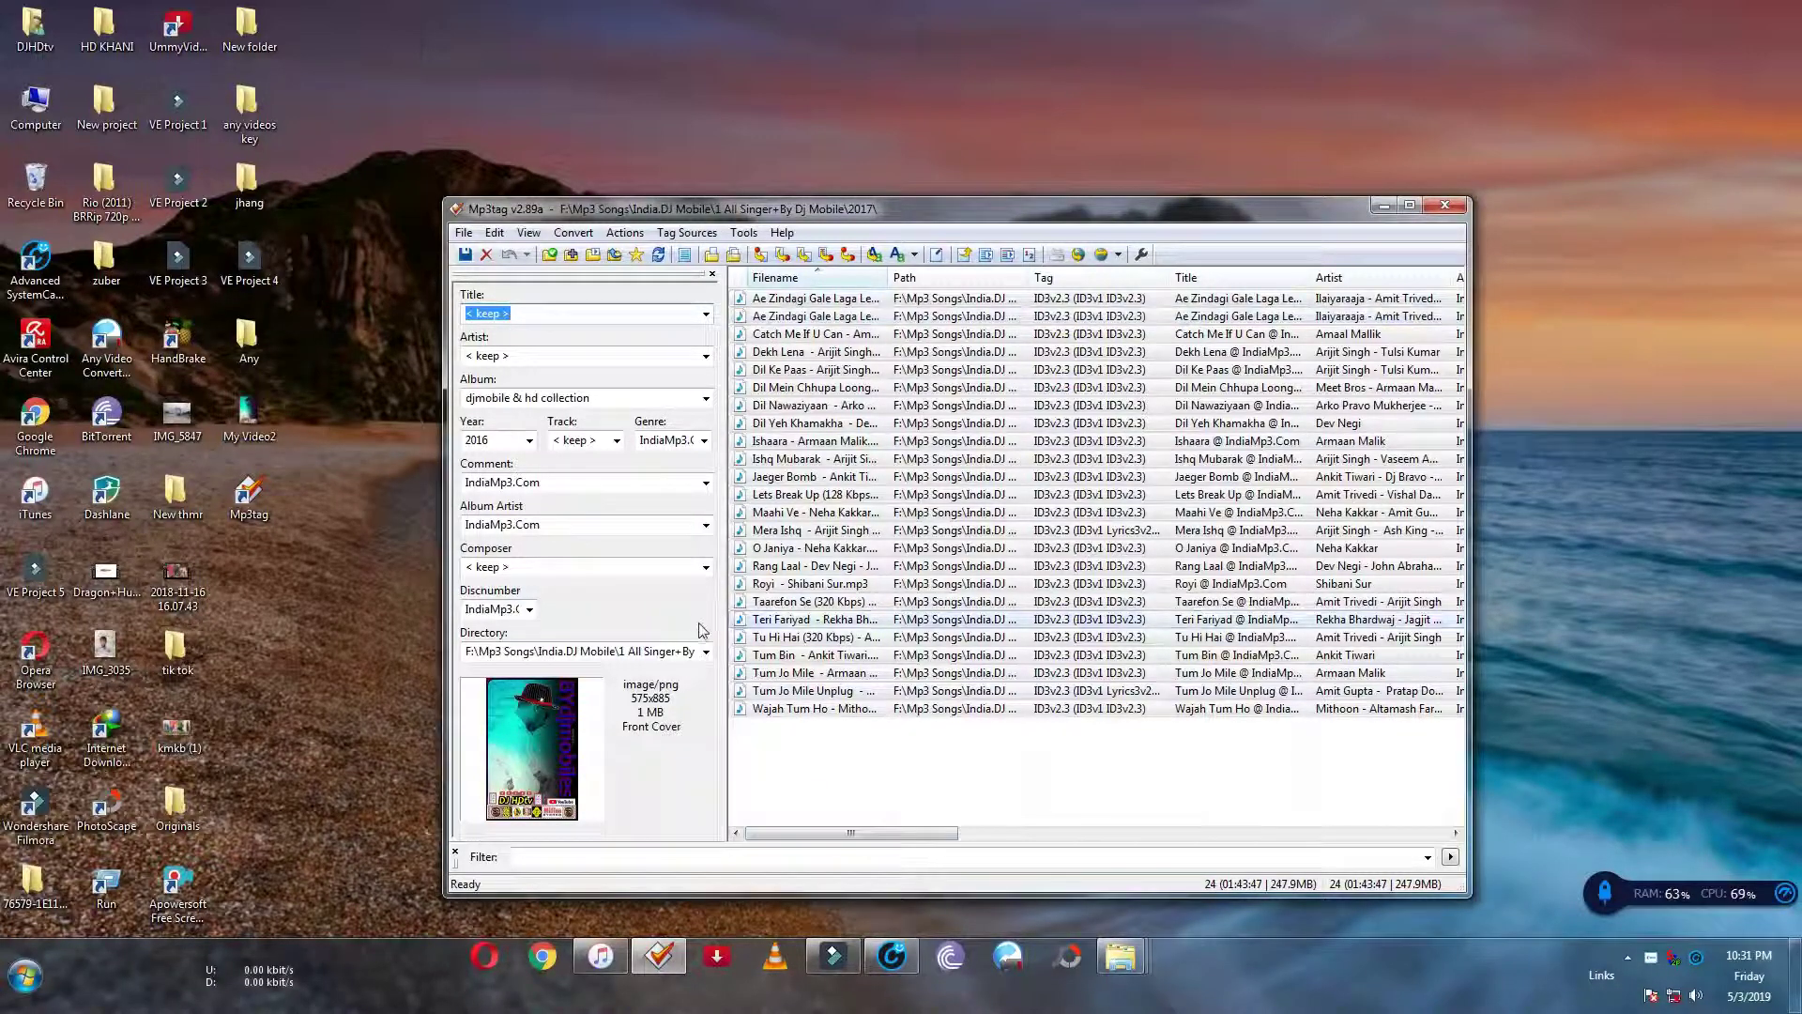
click(465, 255)
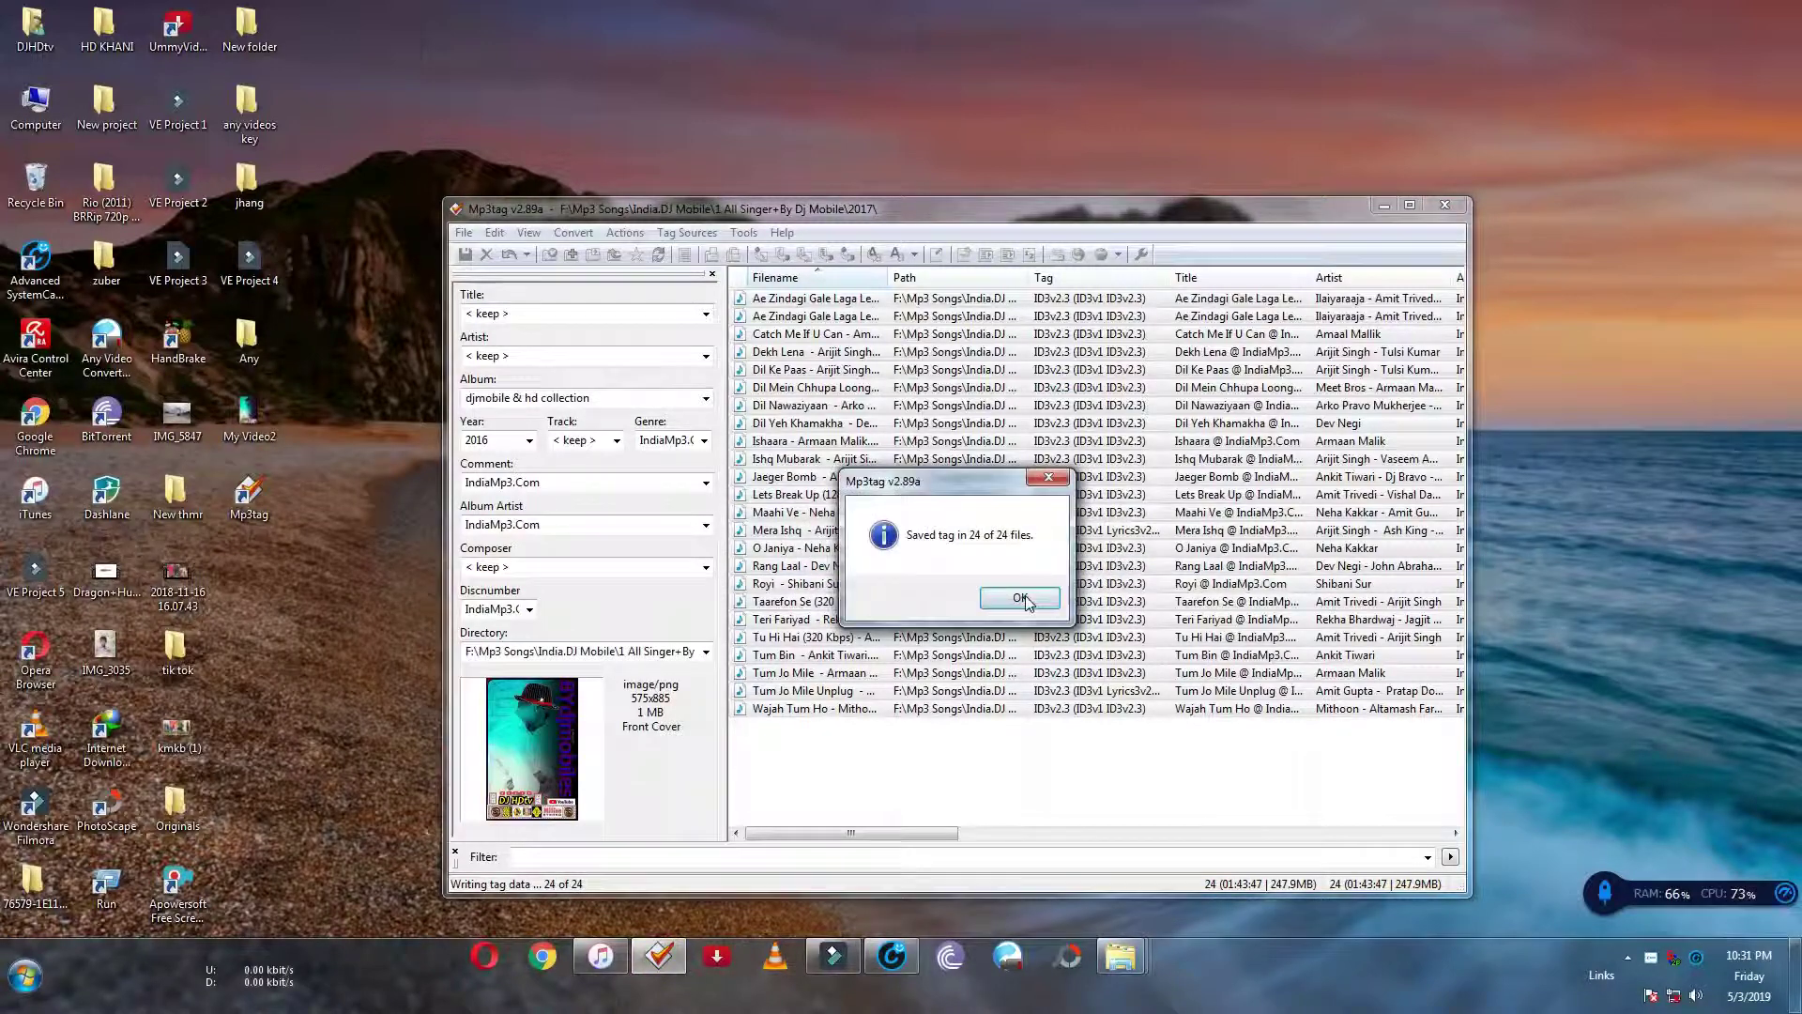
click(1021, 598)
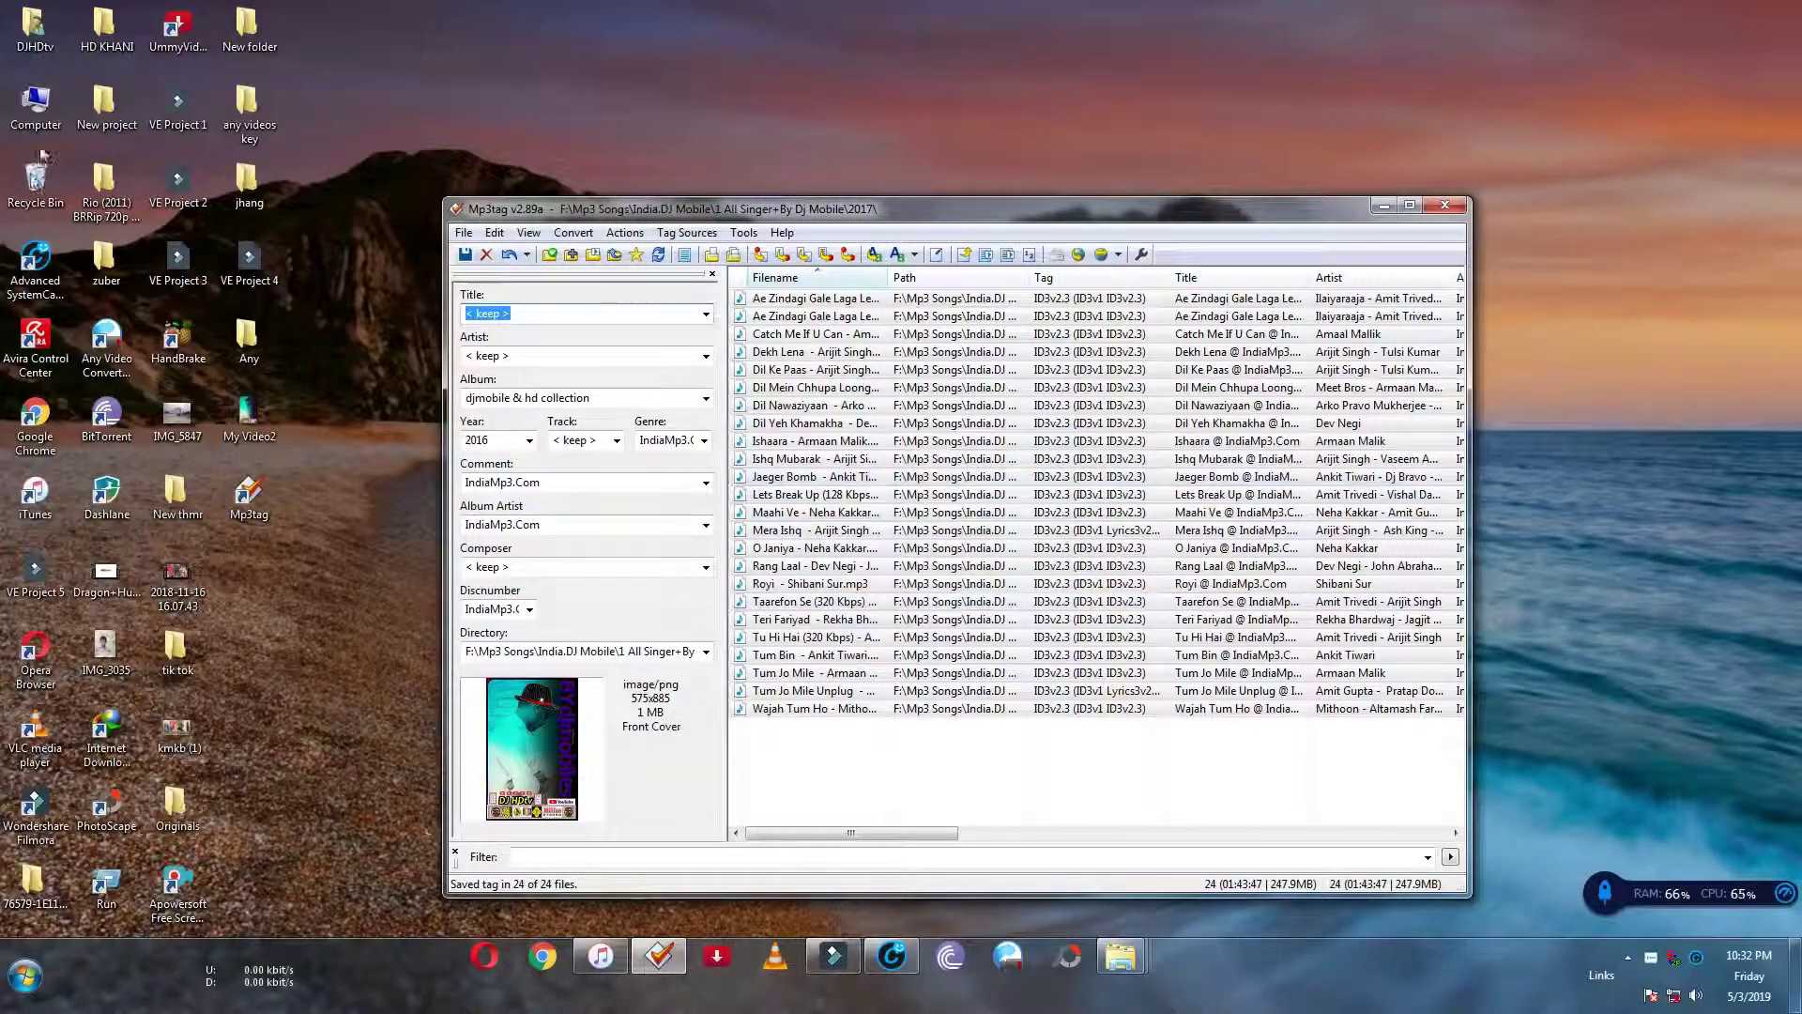